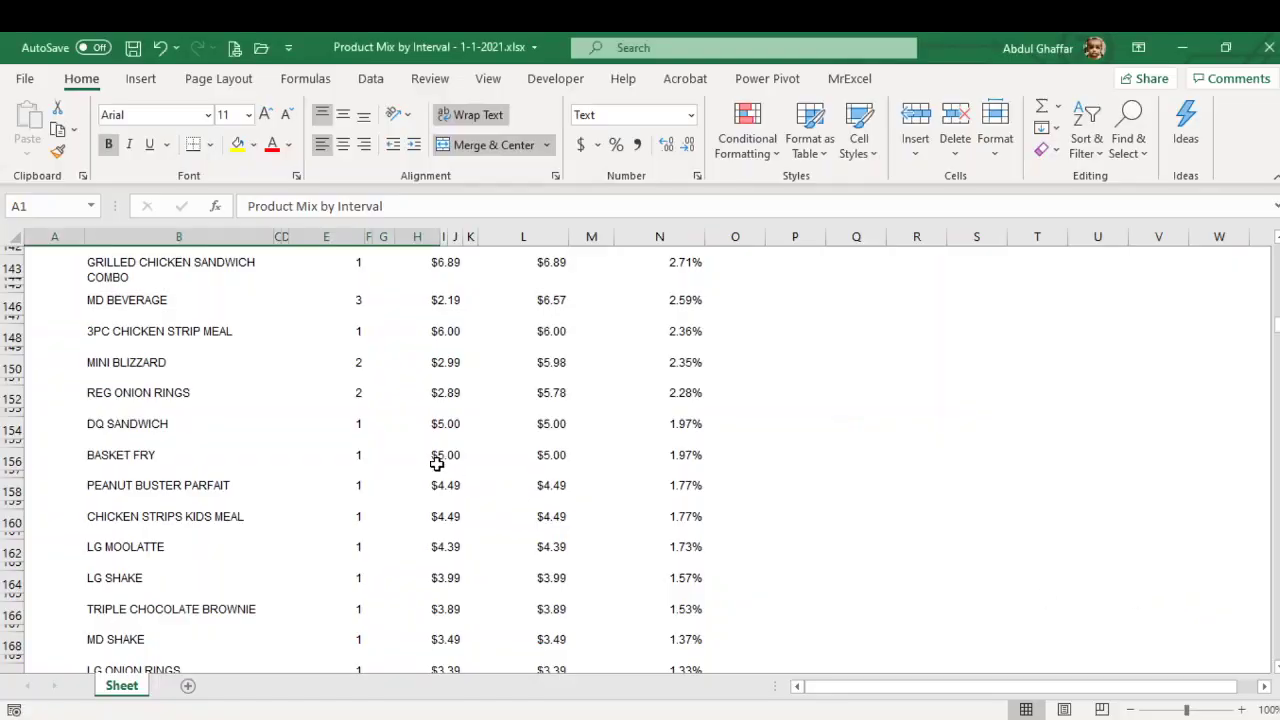
scroll(437, 464, "up", 20)
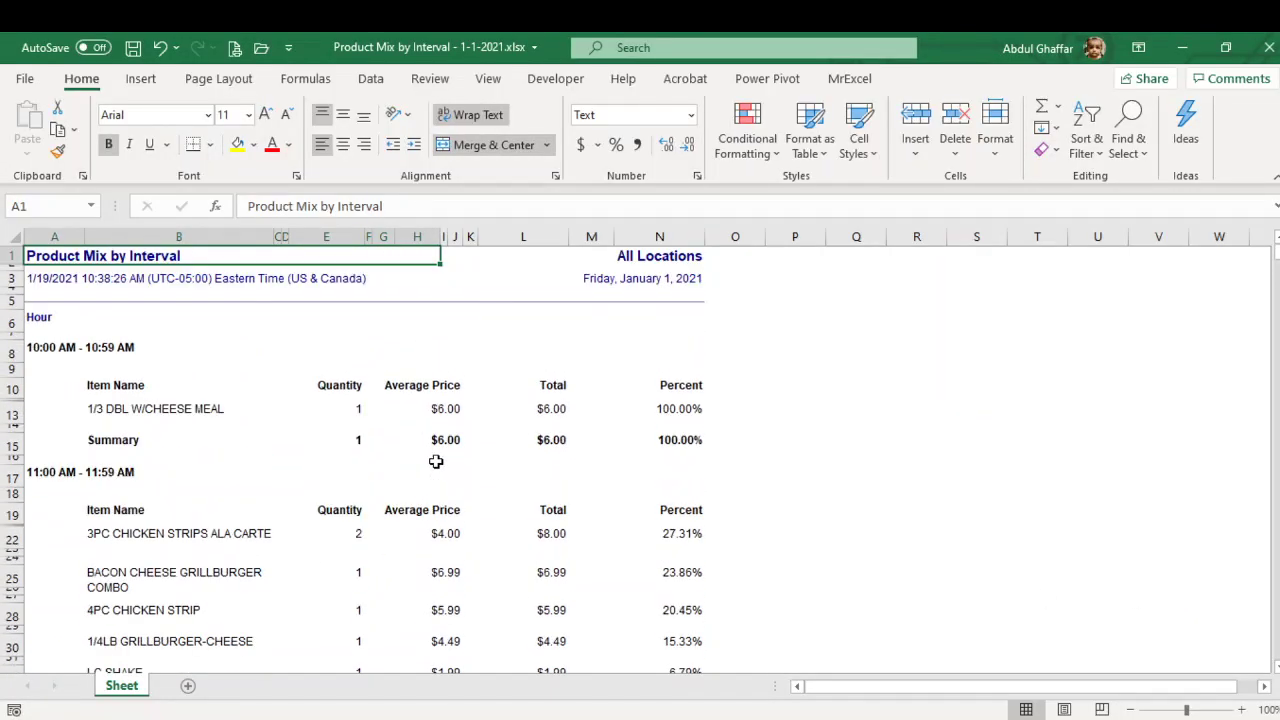
Inspect the report date, All Locations header, and CHEESEBURGER, PRETZEL STICKS and beverage rows
left_click(385, 409)
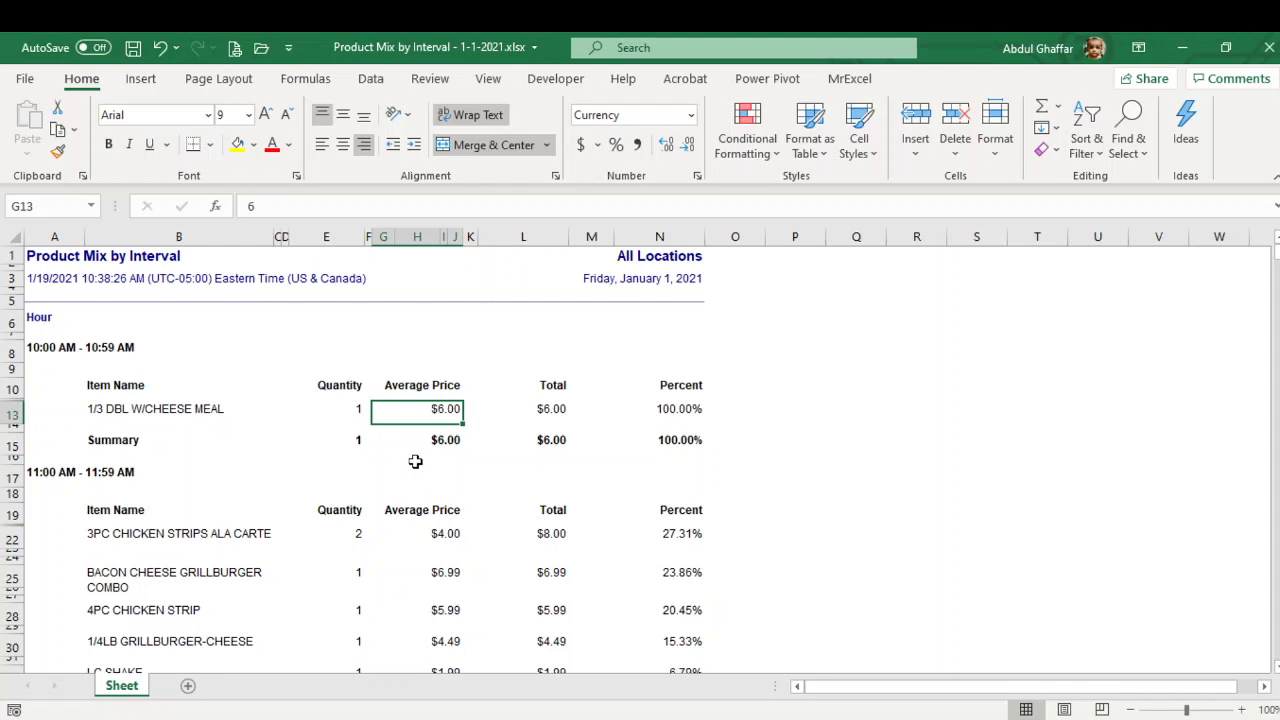
left_click(667, 278)
left_click(660, 260)
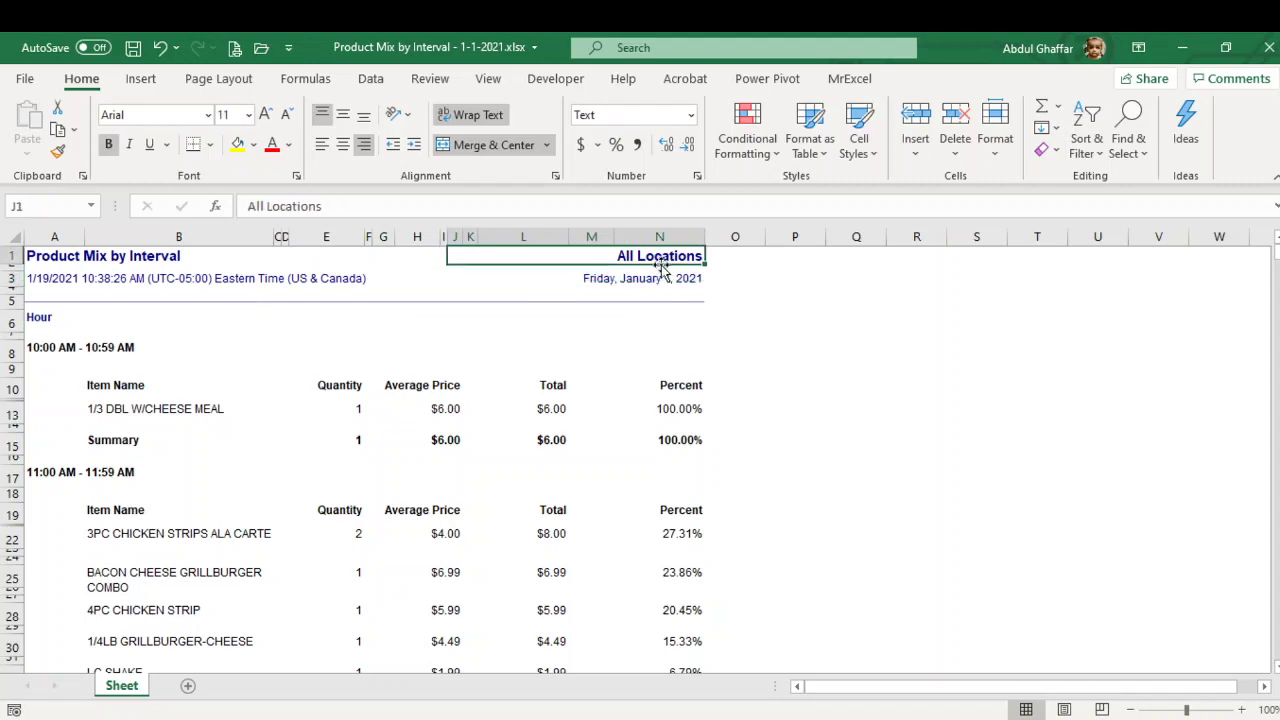
left_click(629, 320)
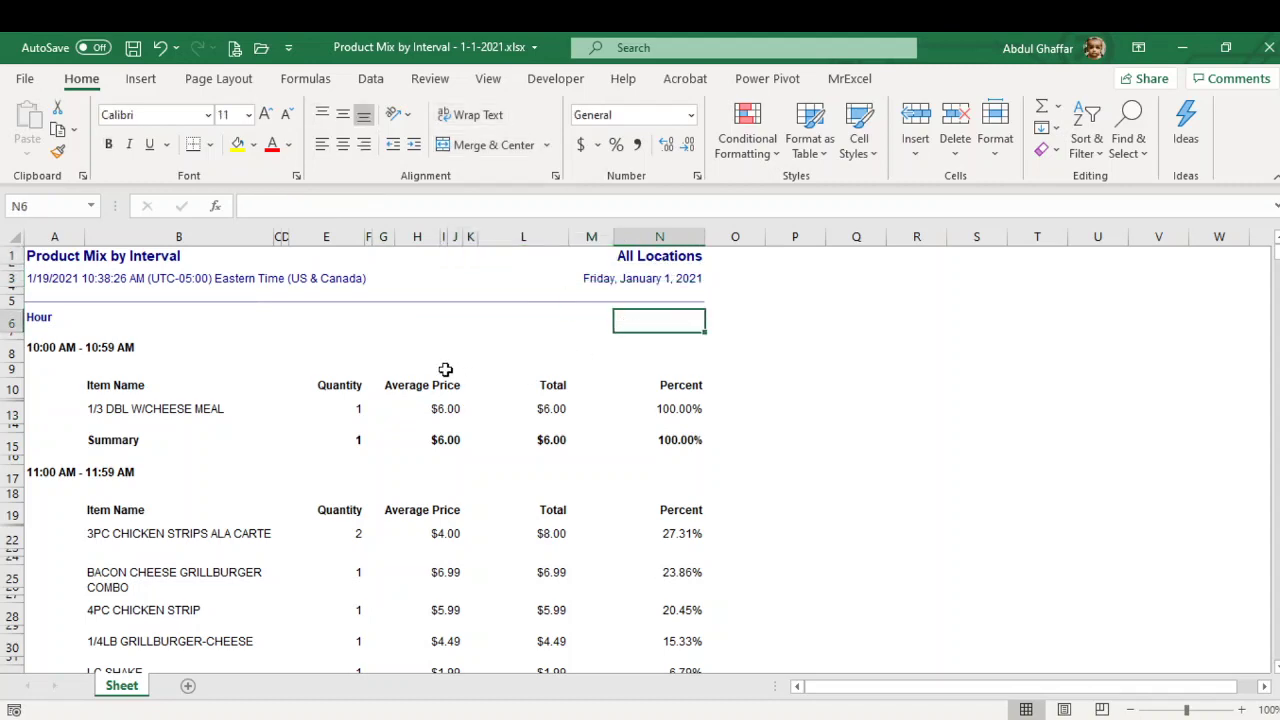
scroll(445, 372, "down", 8)
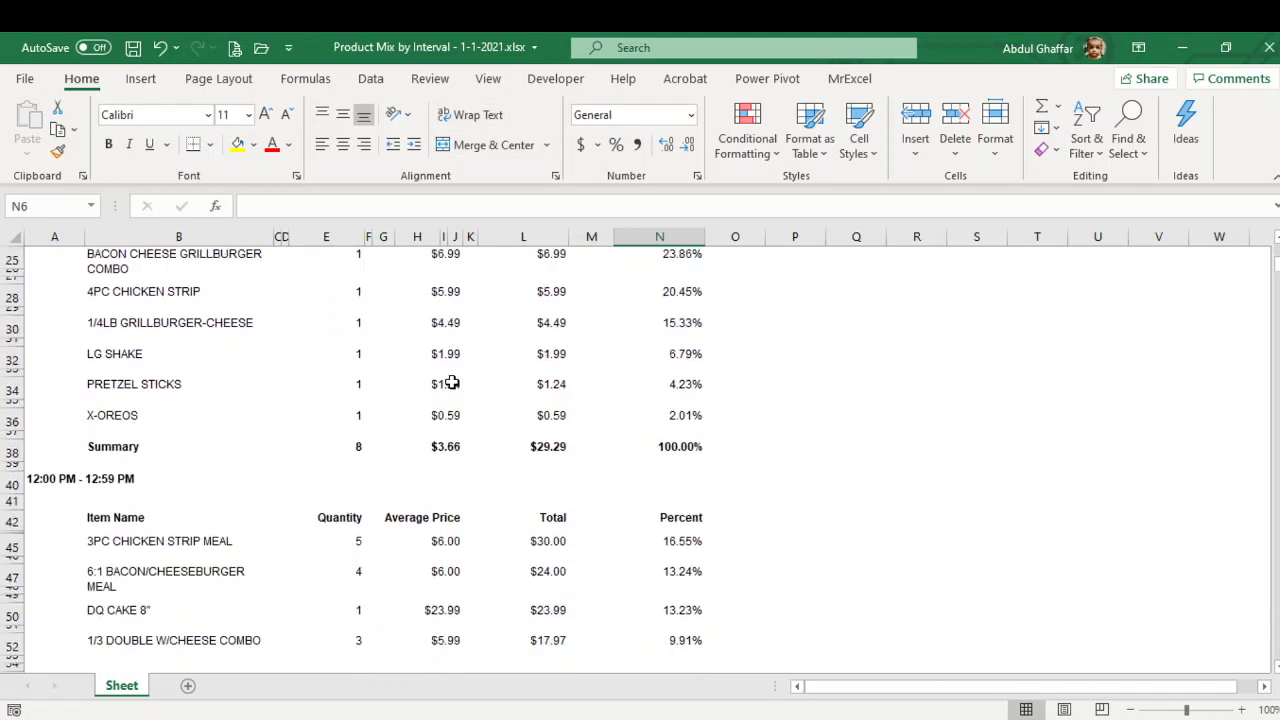
scroll(452, 382, "down", 14)
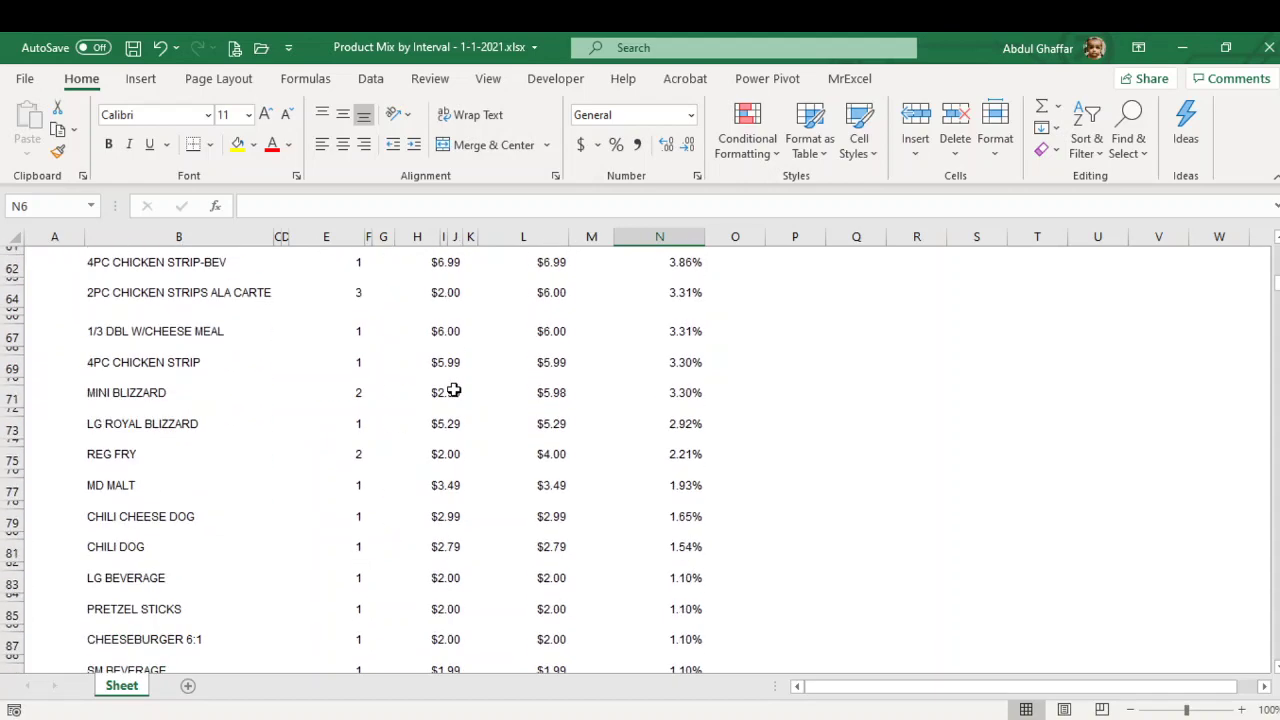
scroll(455, 392, "down", 5)
left_click(266, 330)
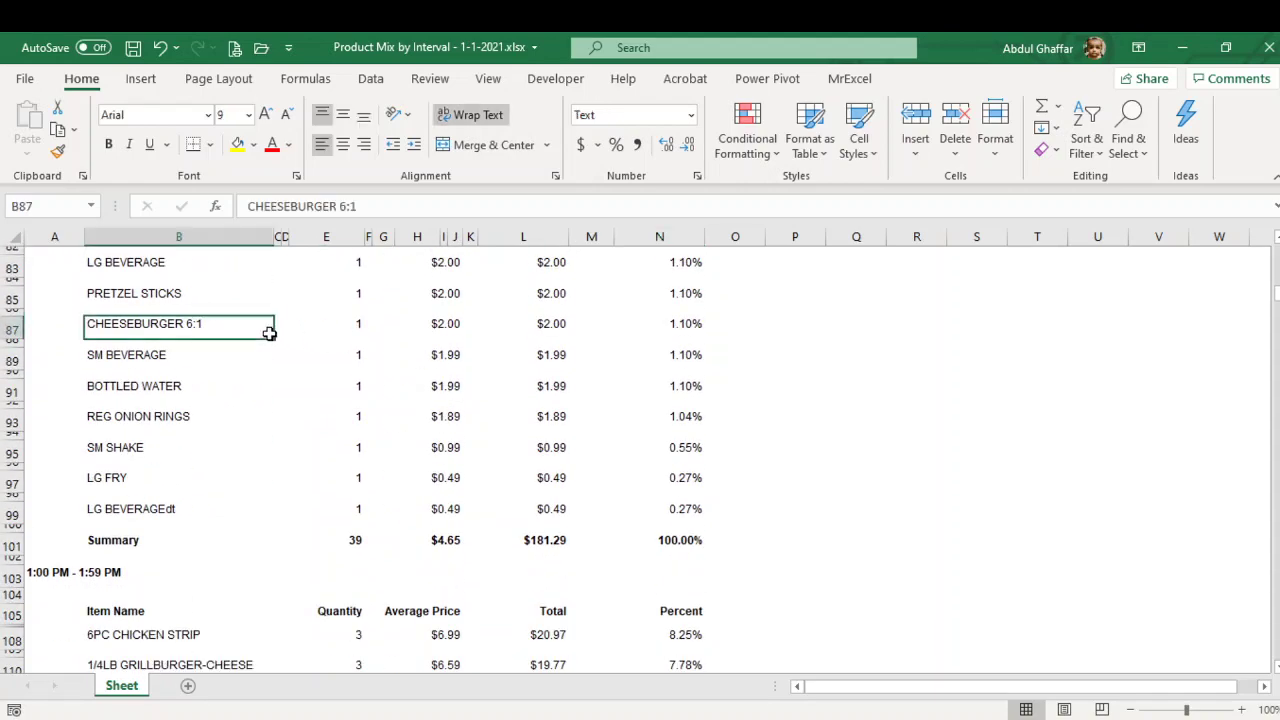
left_click(283, 302)
key("shift+Right")
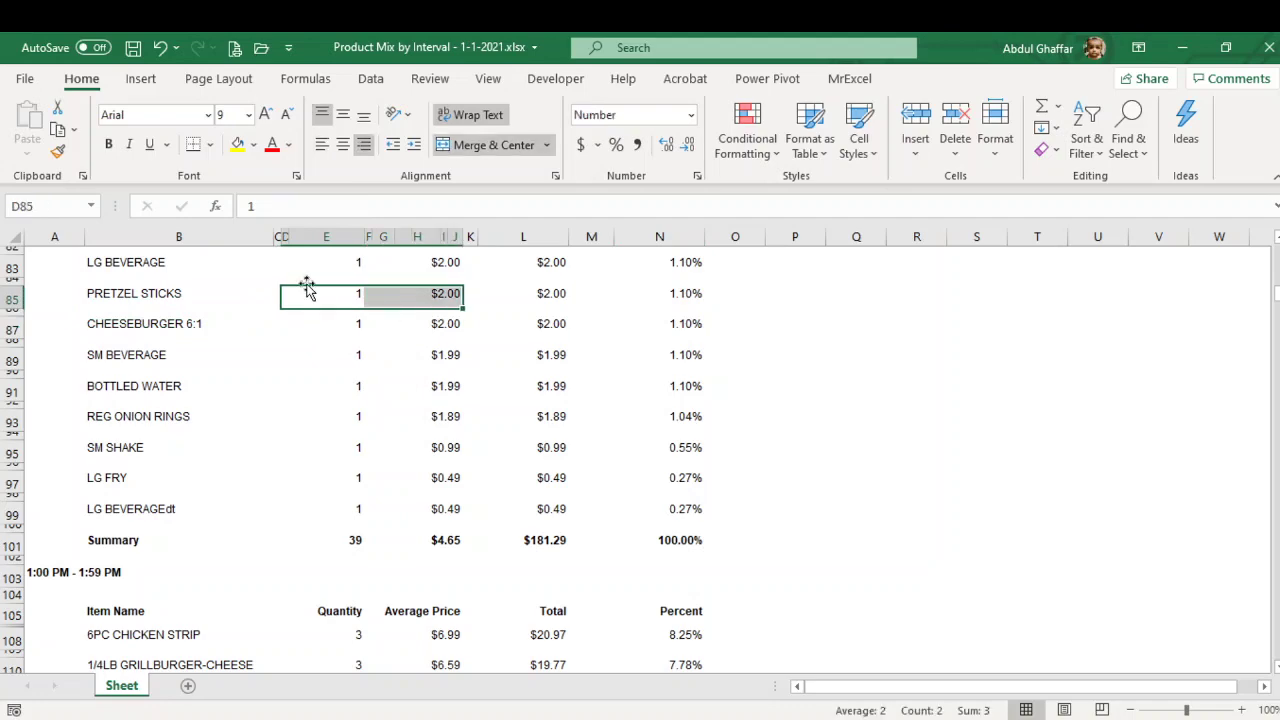
left_click(286, 268)
left_click(269, 302)
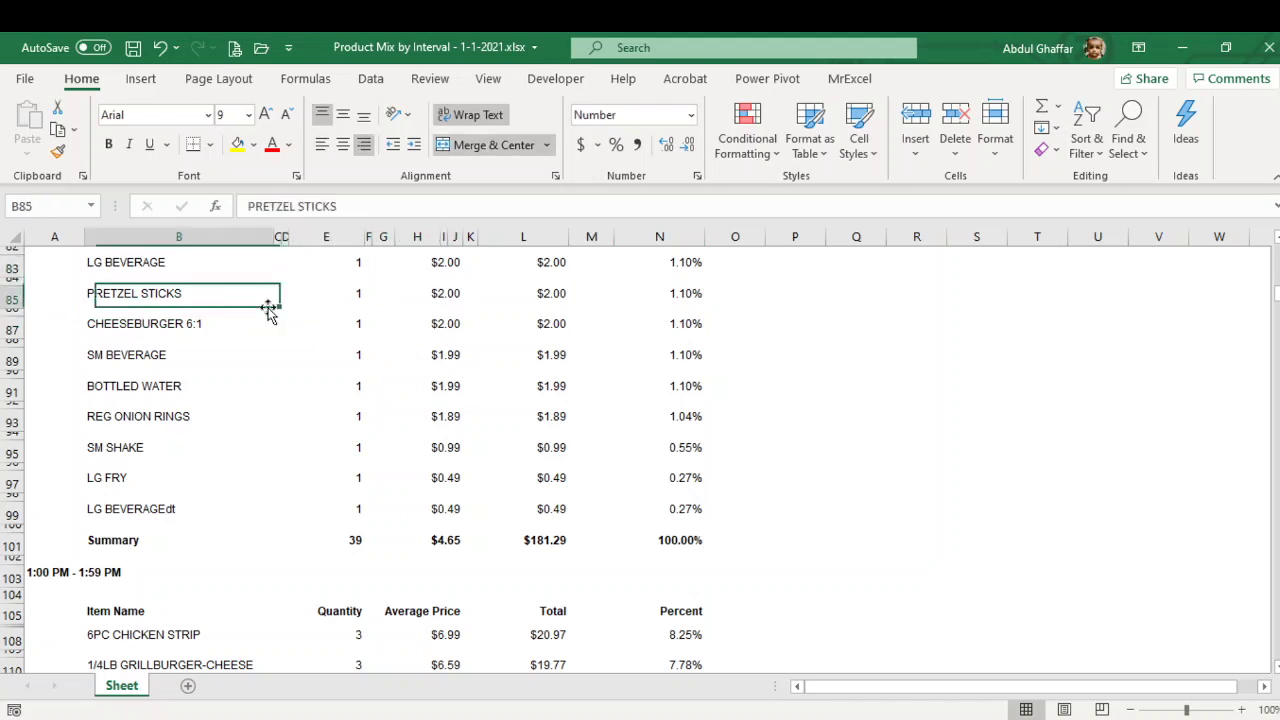
left_click(350, 350)
Check the raw values behind the $6.00, $6.99, $5.29 and $1.99 average prices
scroll(439, 358, "down", 20)
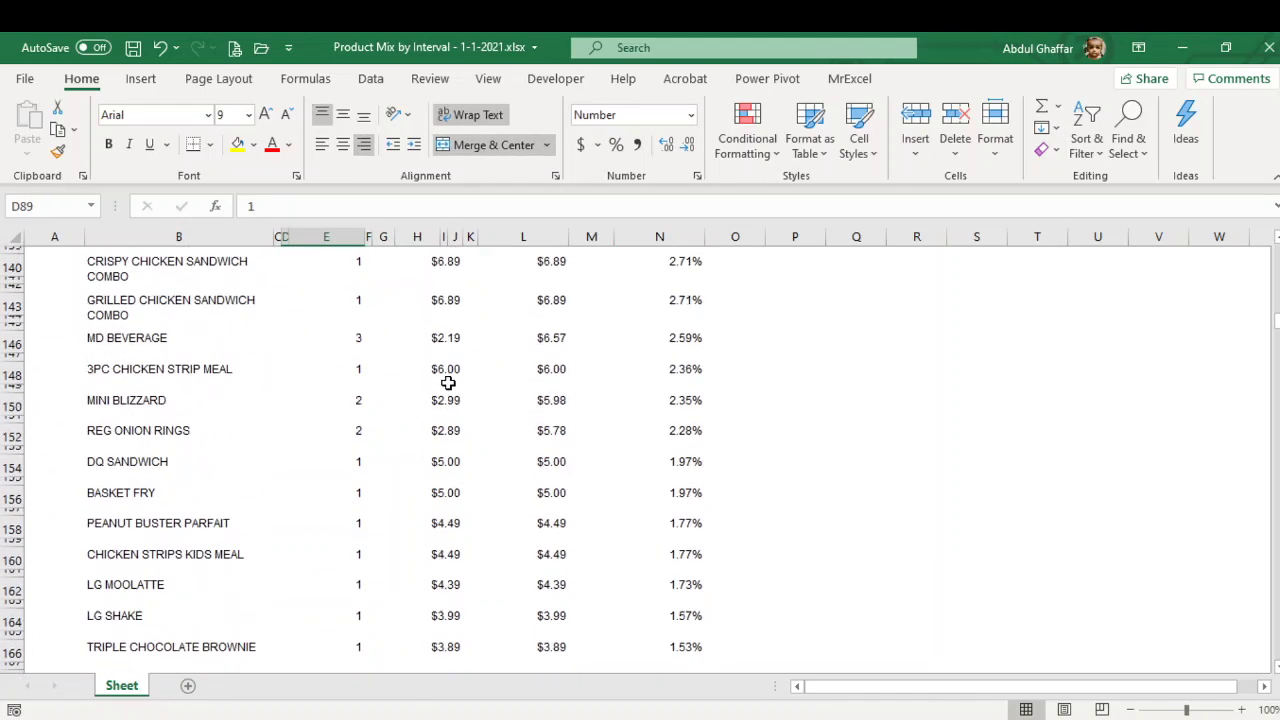
scroll(449, 382, "down", 20)
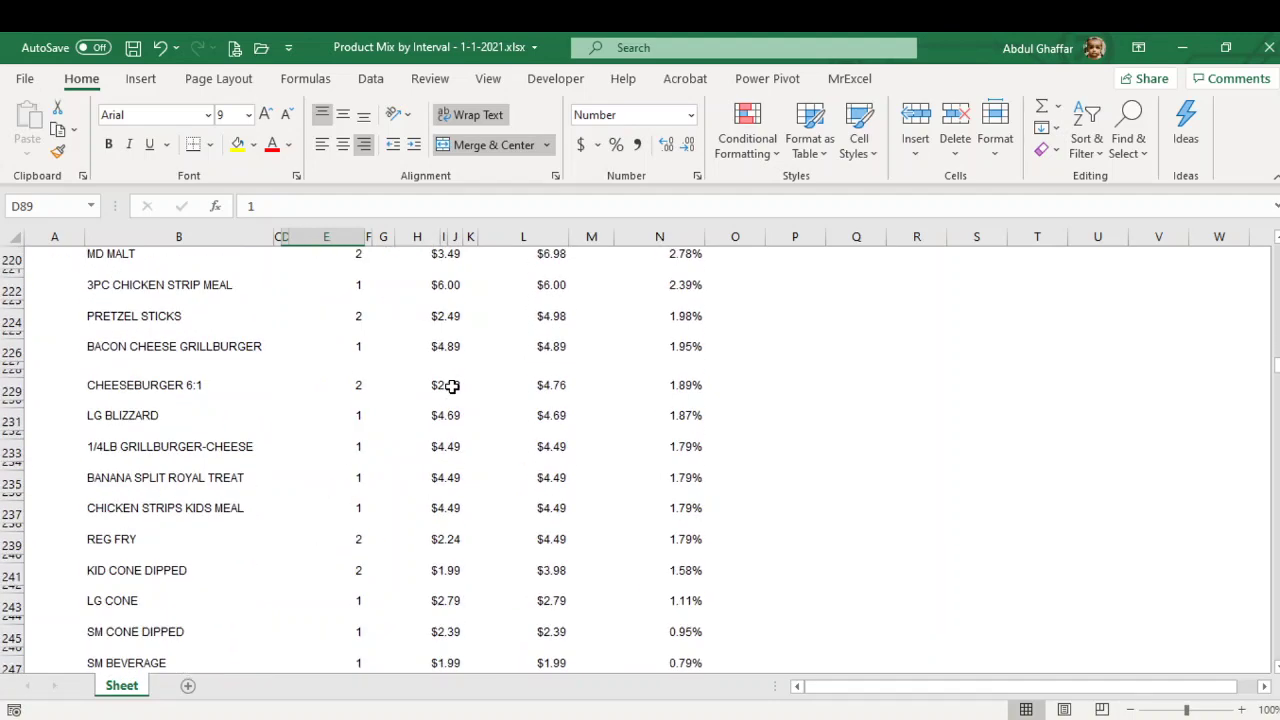
scroll(453, 388, "down", 16)
left_click(454, 394)
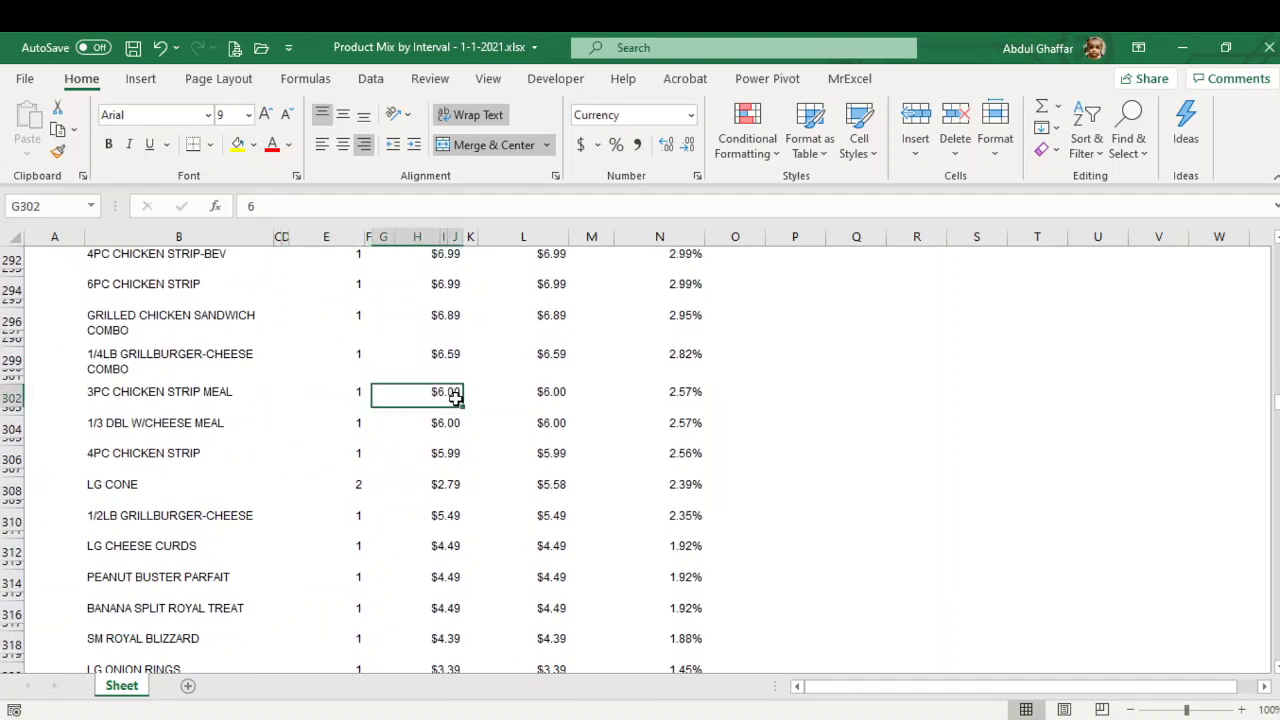
scroll(455, 427, "up", 20)
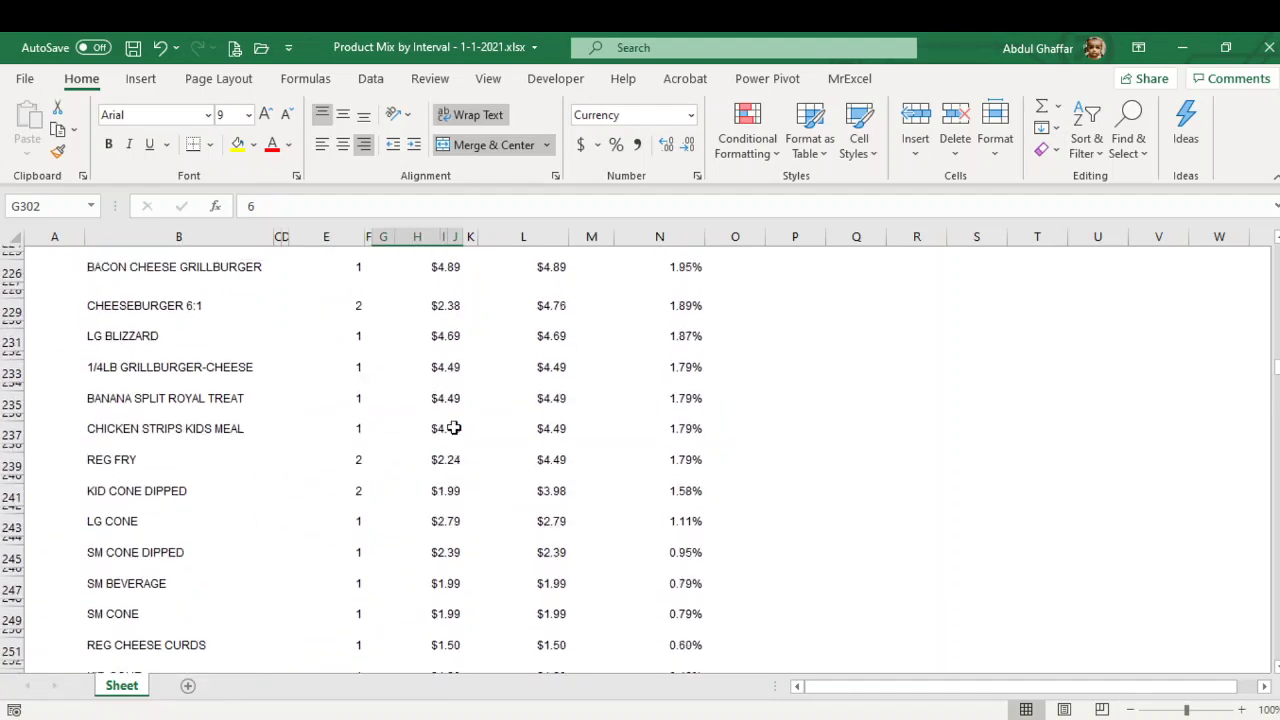
scroll(453, 427, "up", 20)
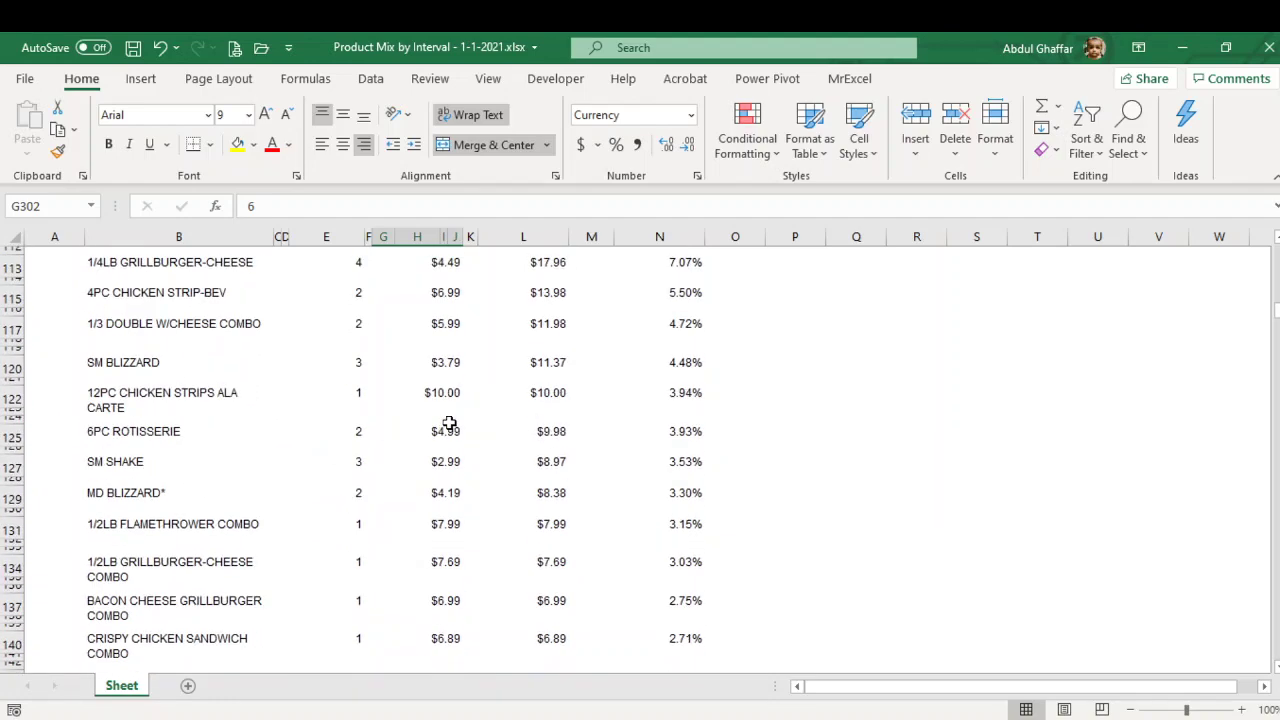
scroll(449, 423, "up", 20)
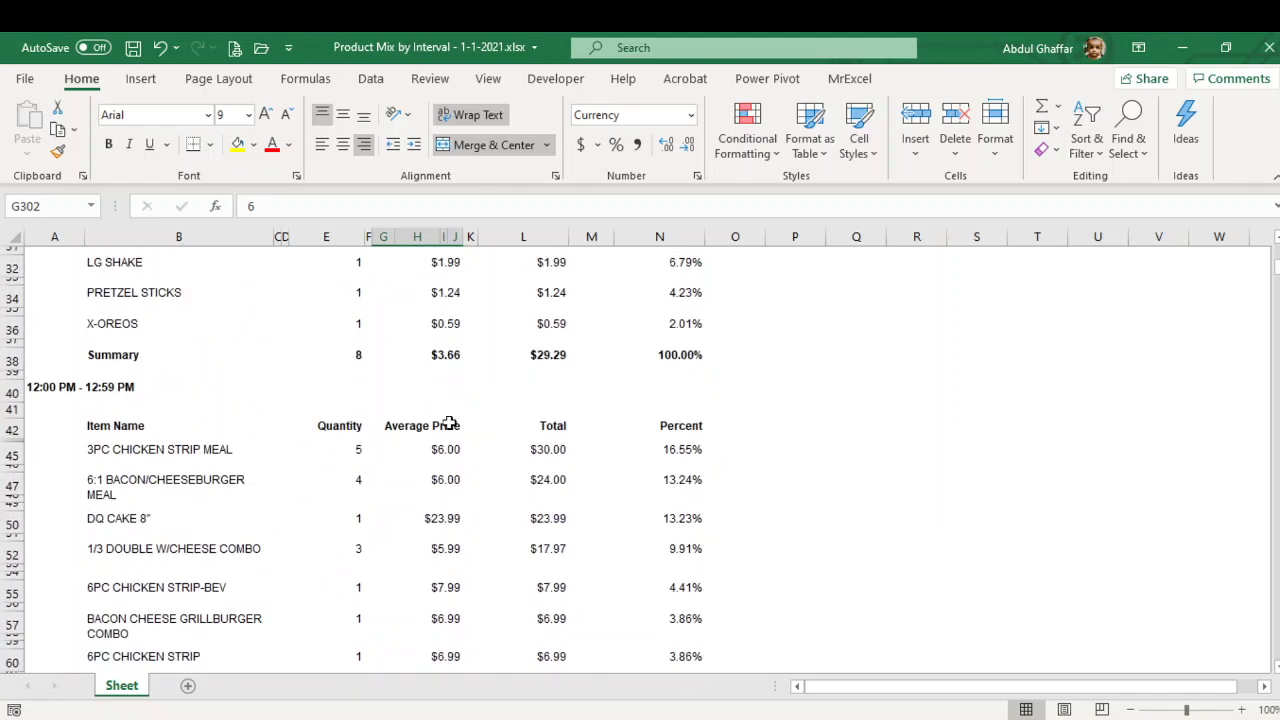
scroll(449, 419, "up", 3)
scroll(449, 419, "down", 4)
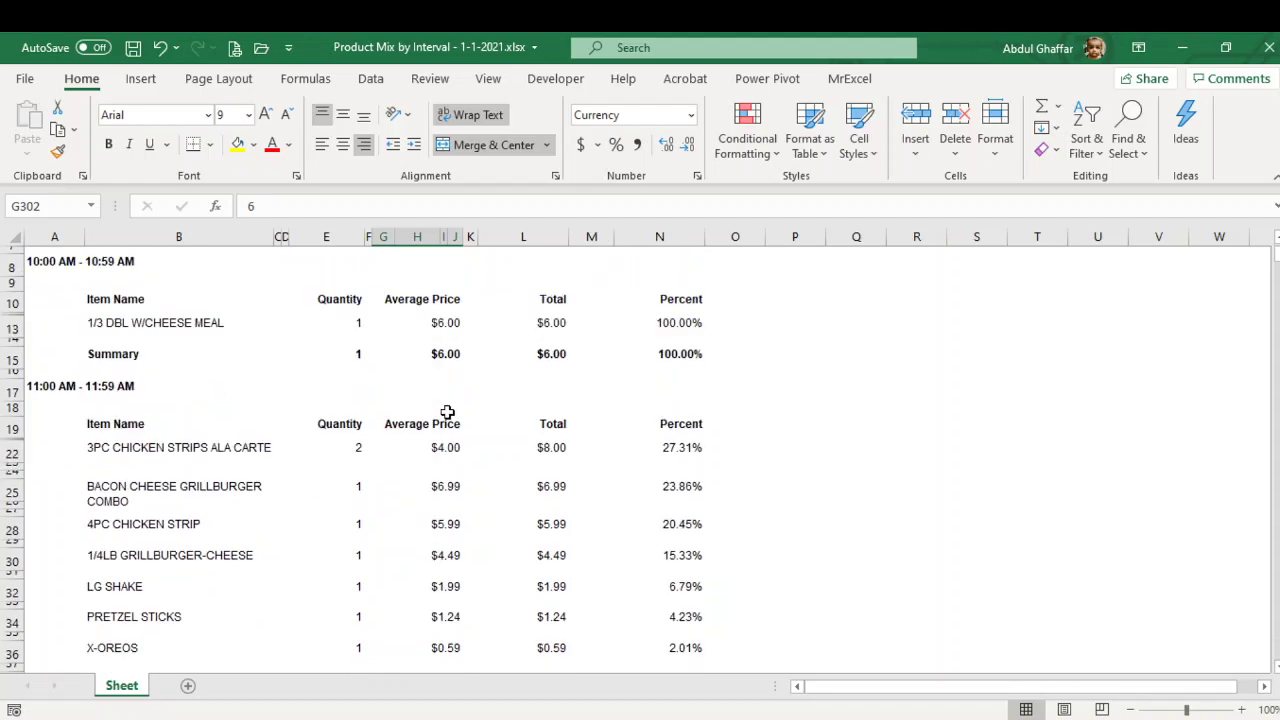
left_click(451, 416)
scroll(449, 418, "down", 12)
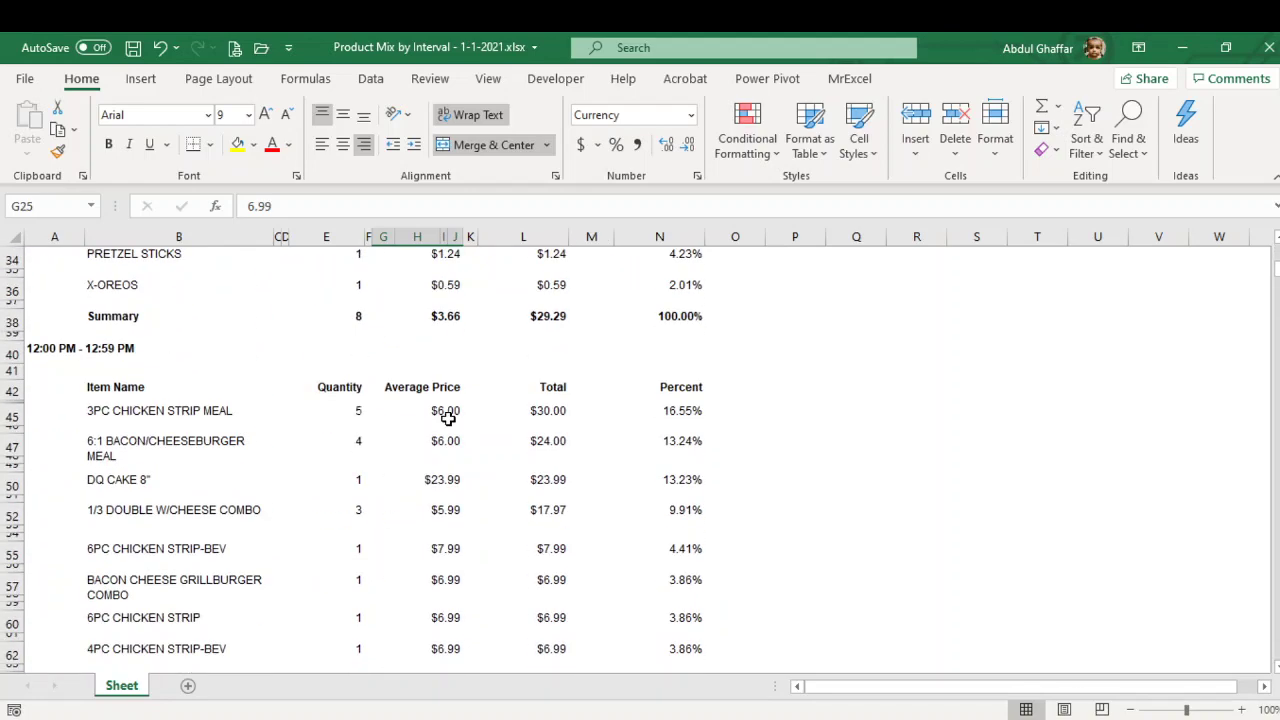
left_click(449, 419)
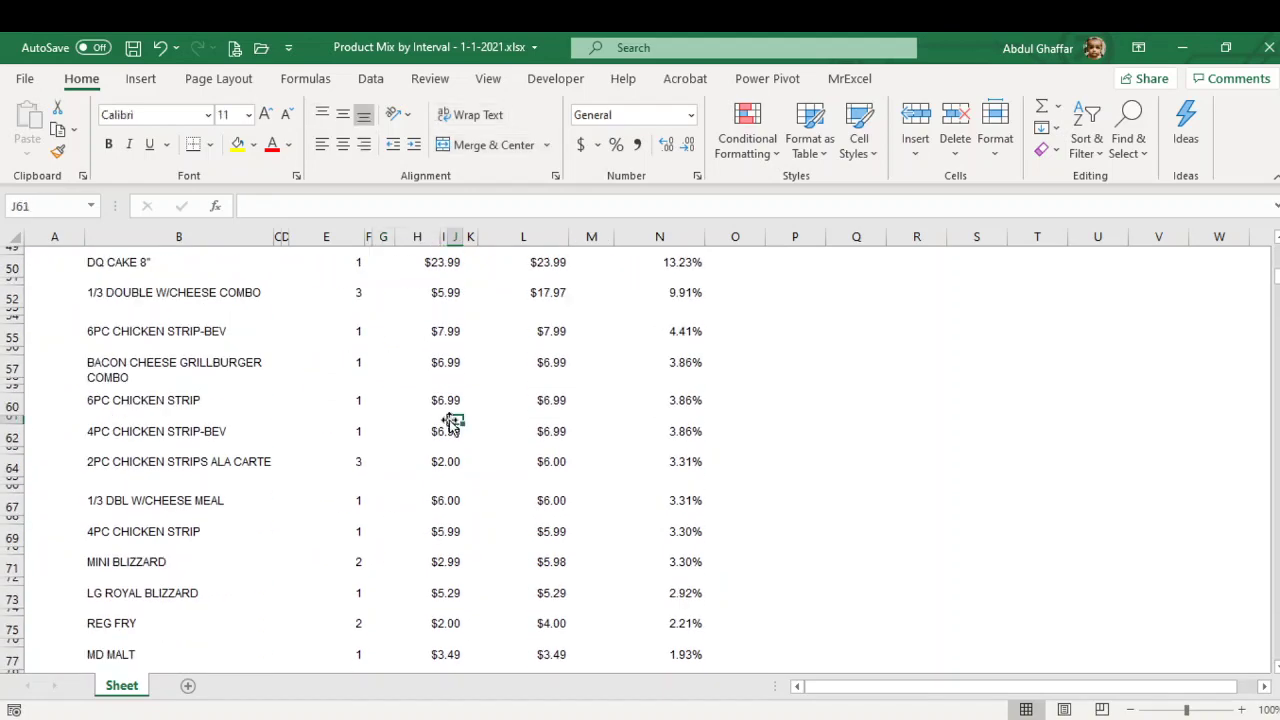
scroll(449, 420, "down", 4)
left_click(449, 421)
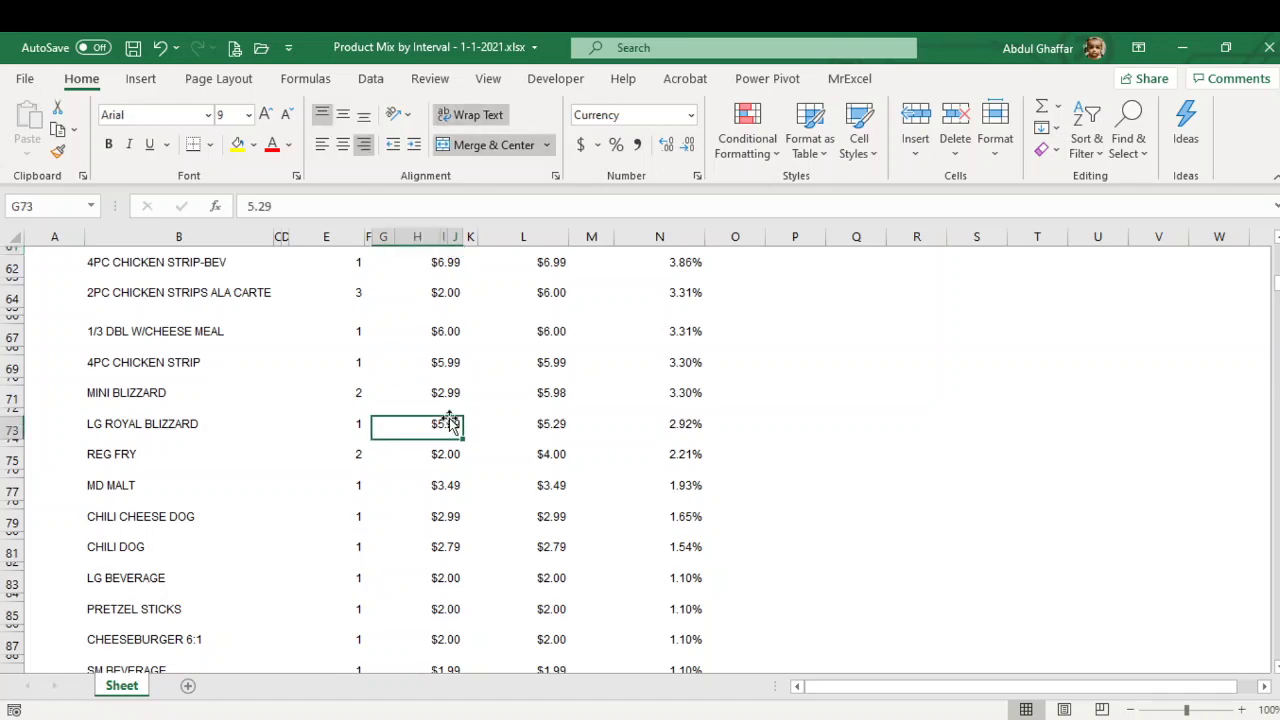
scroll(449, 420, "down", 6)
left_click(449, 418)
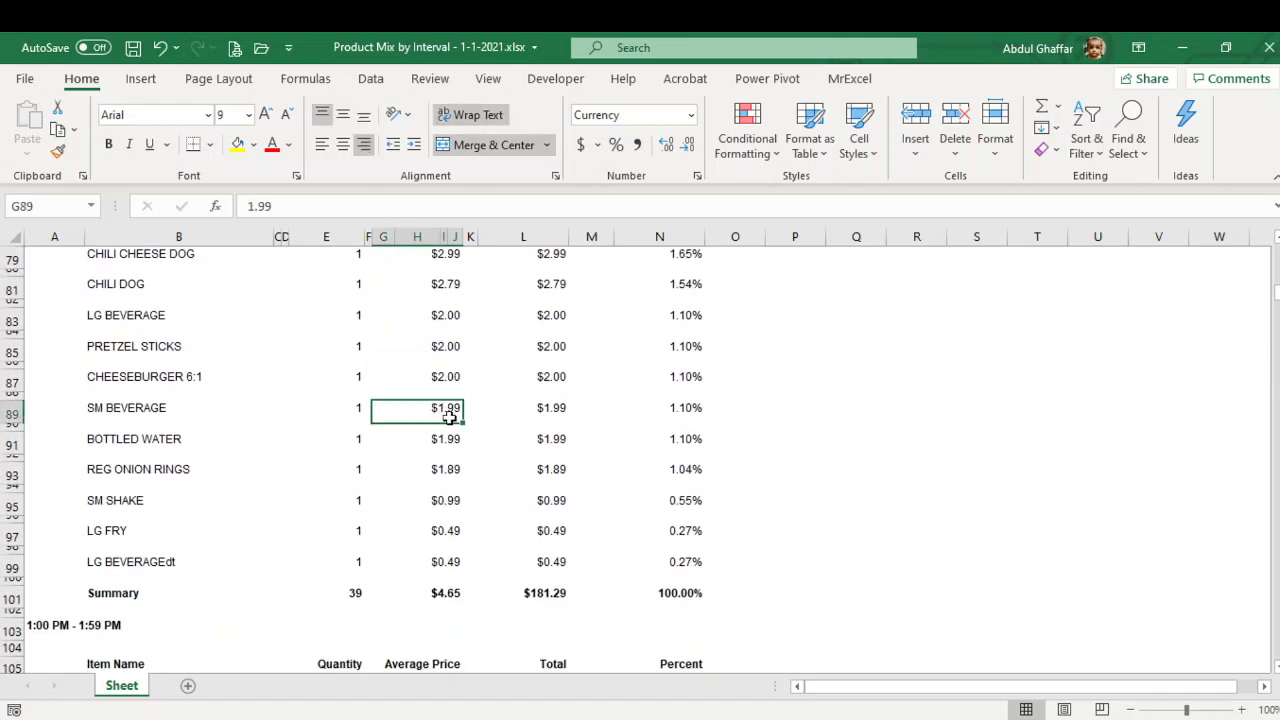
Check the Summary, $6.99, $7.69, BASKET FRY and MD CONE DIPPED prices, then switch to Power Query Intro
scroll(449, 418, "down", 4)
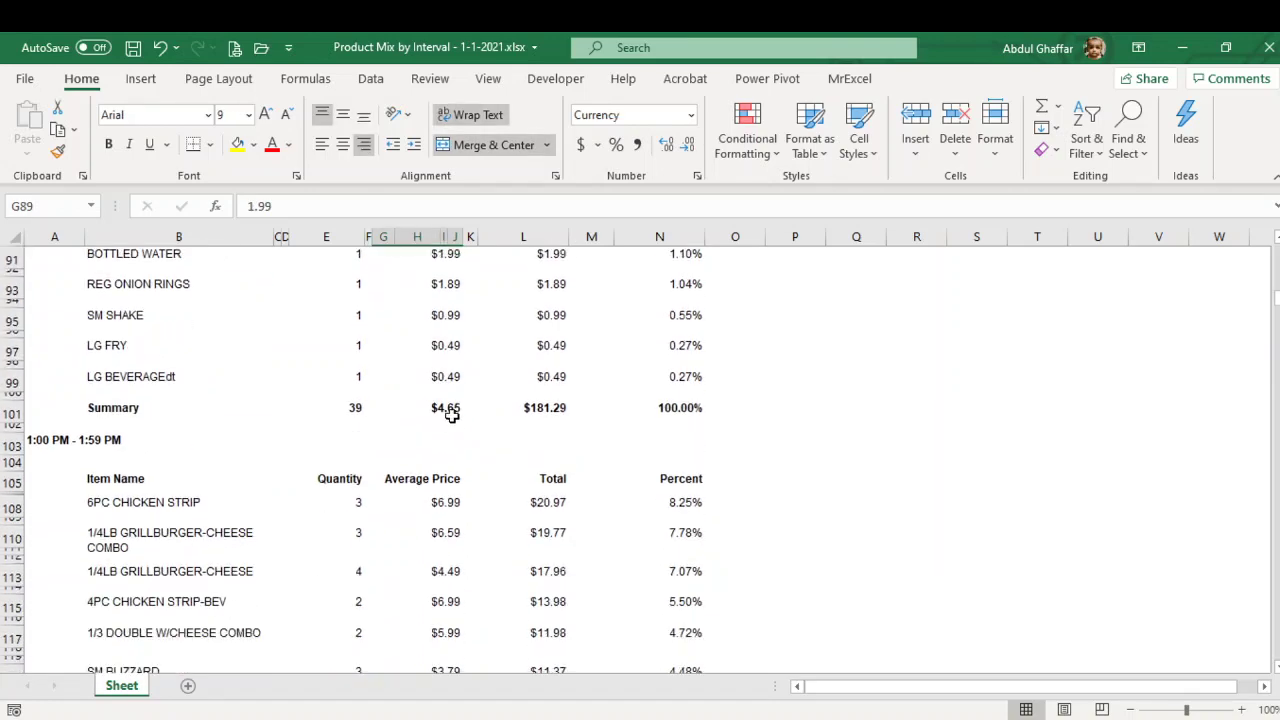
left_click(450, 409)
scroll(450, 410, "down", 4)
left_click(449, 414)
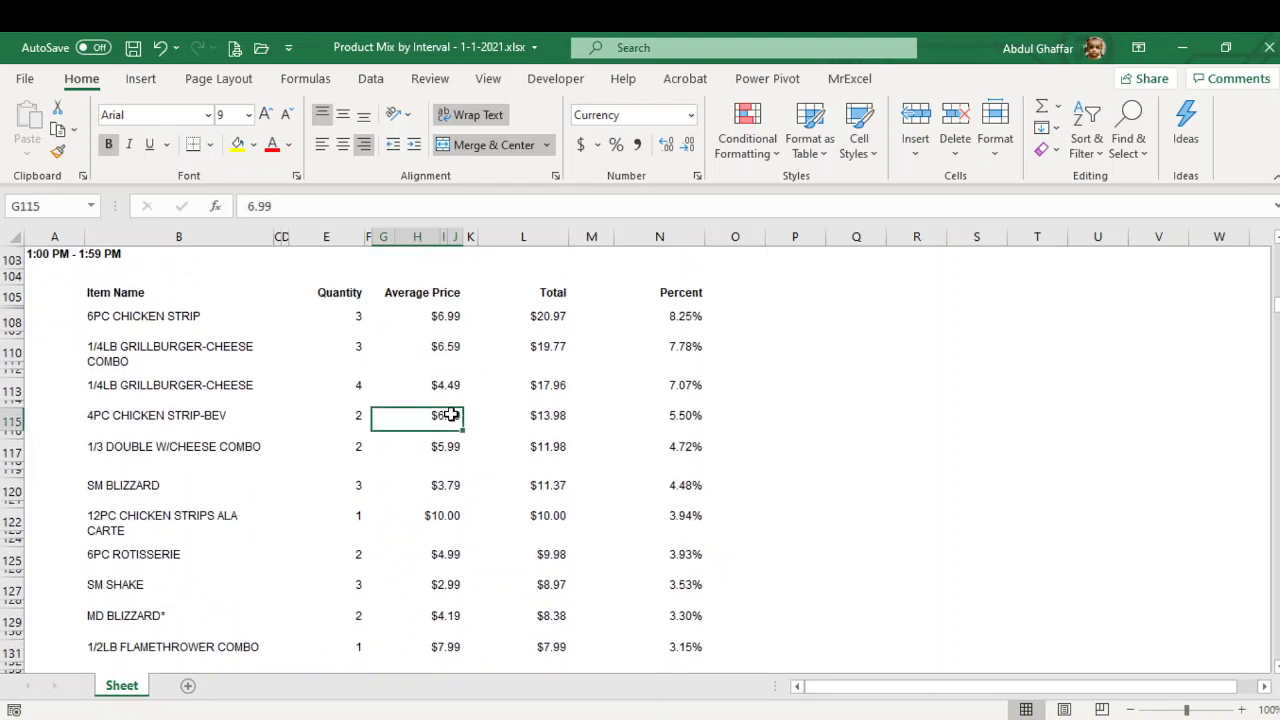
scroll(451, 414, "down", 6)
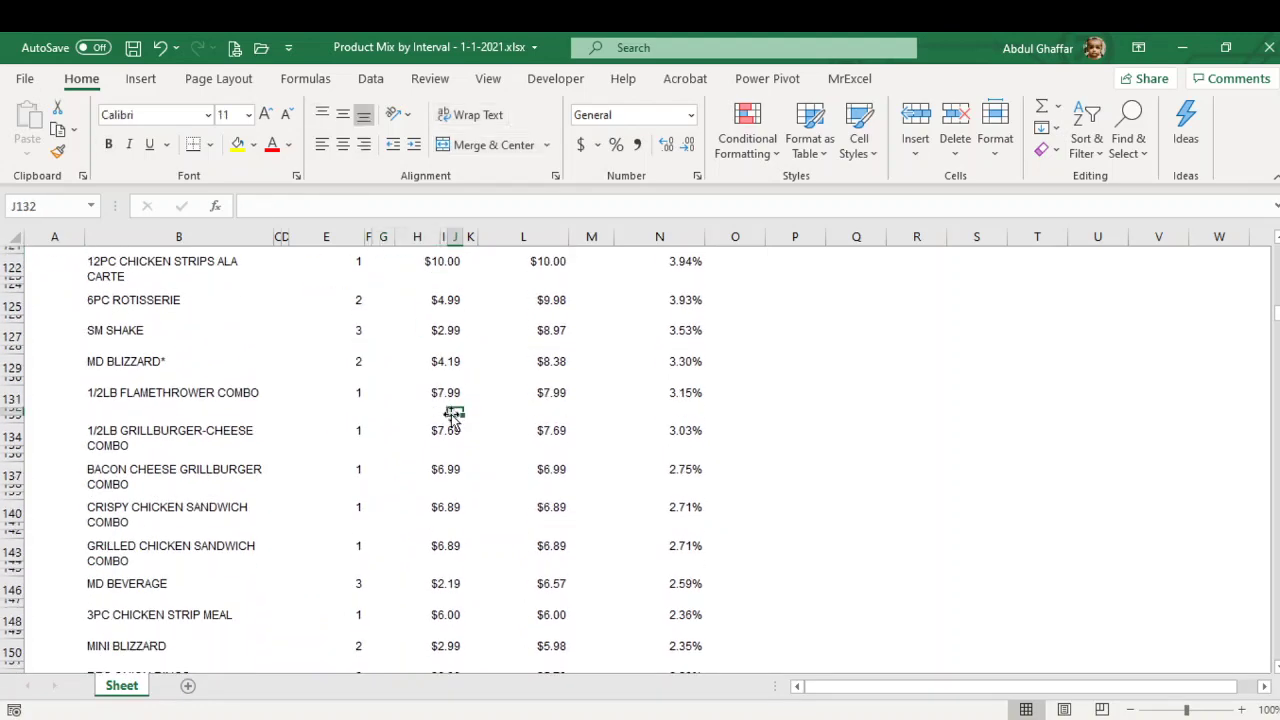
left_click(443, 430)
scroll(440, 431, "down", 8)
left_click(441, 420)
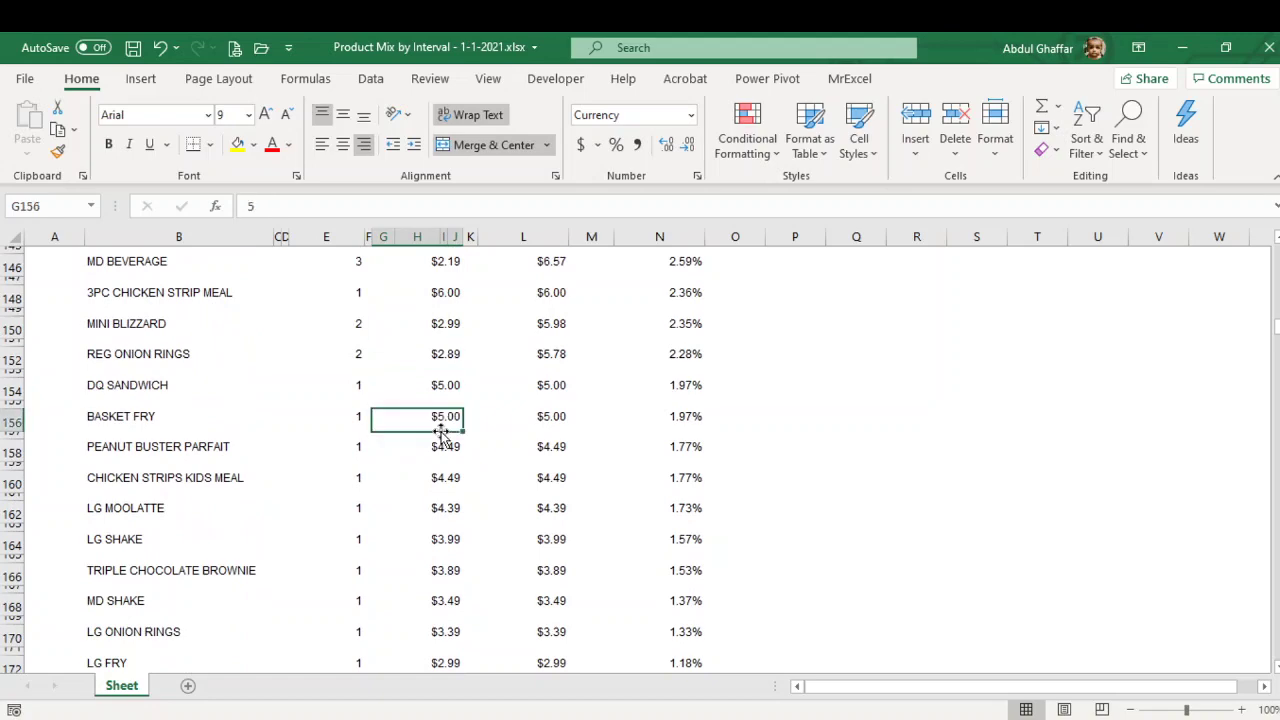
scroll(443, 432, "down", 6)
left_click(441, 420)
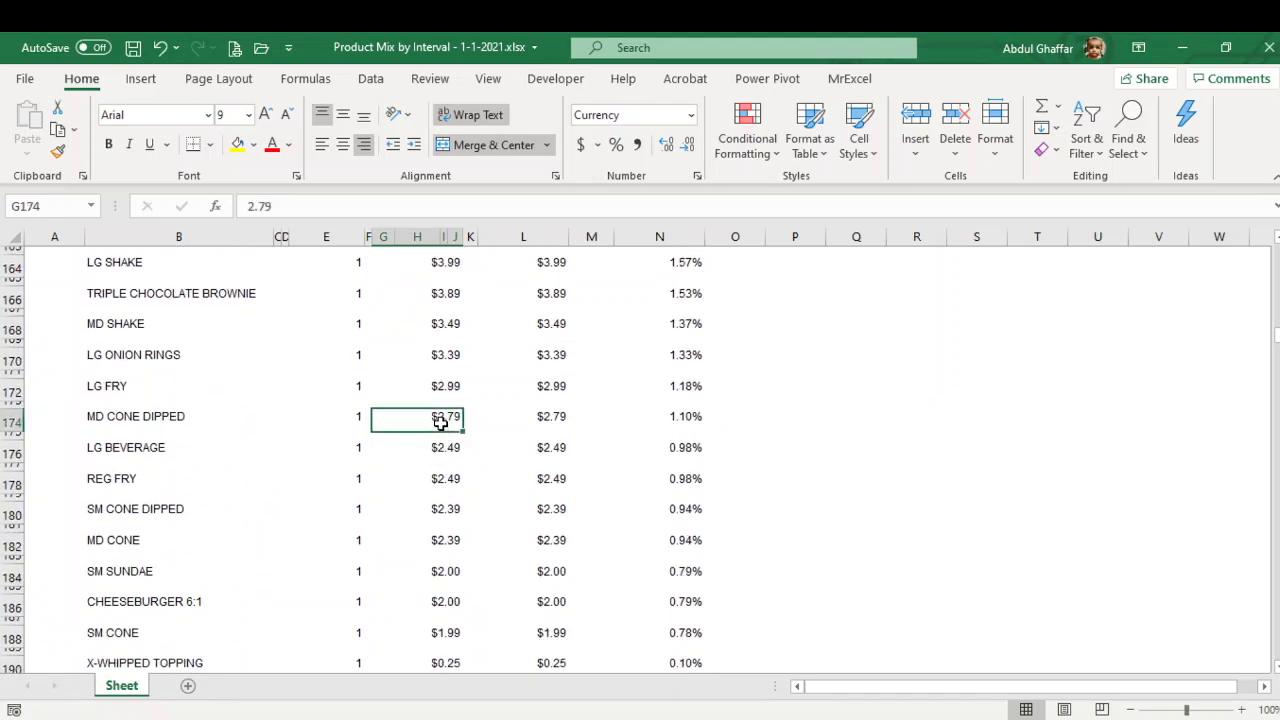
key("alt+Tab")
key("Tab")
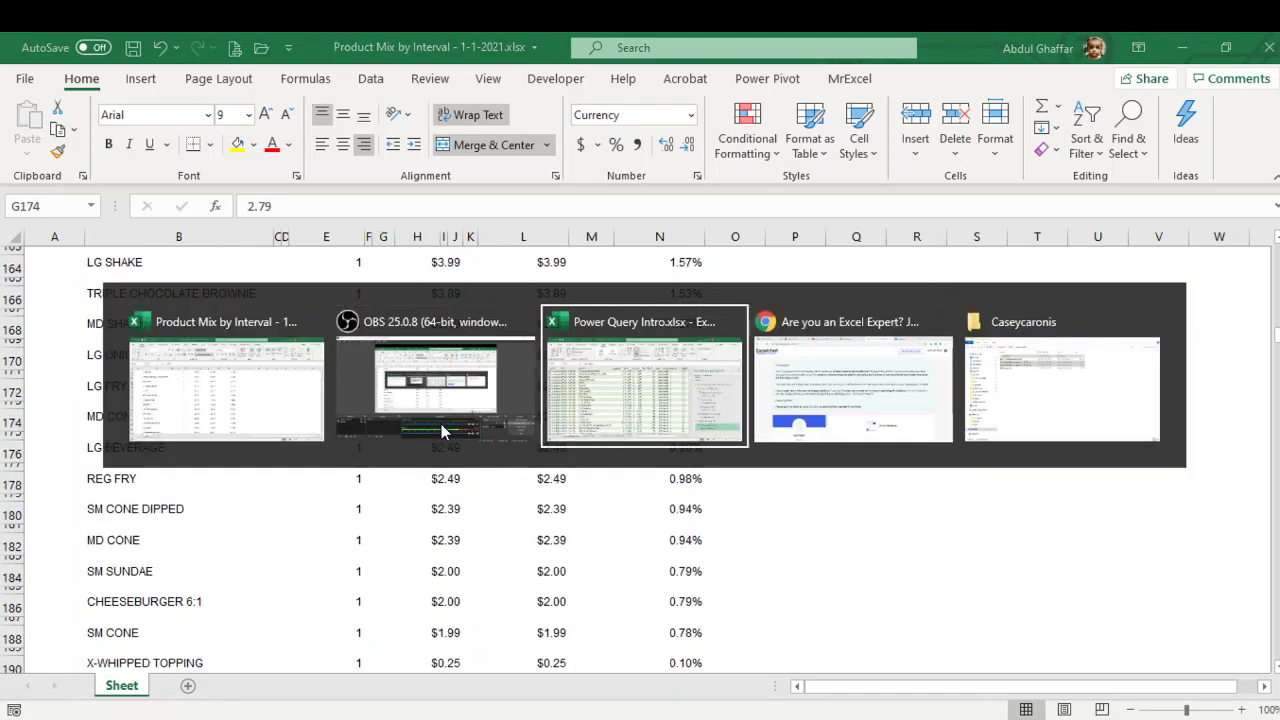
Close the queries pane and move from the MD MALT cell to the first row's date
scroll(440, 420, "up", 7)
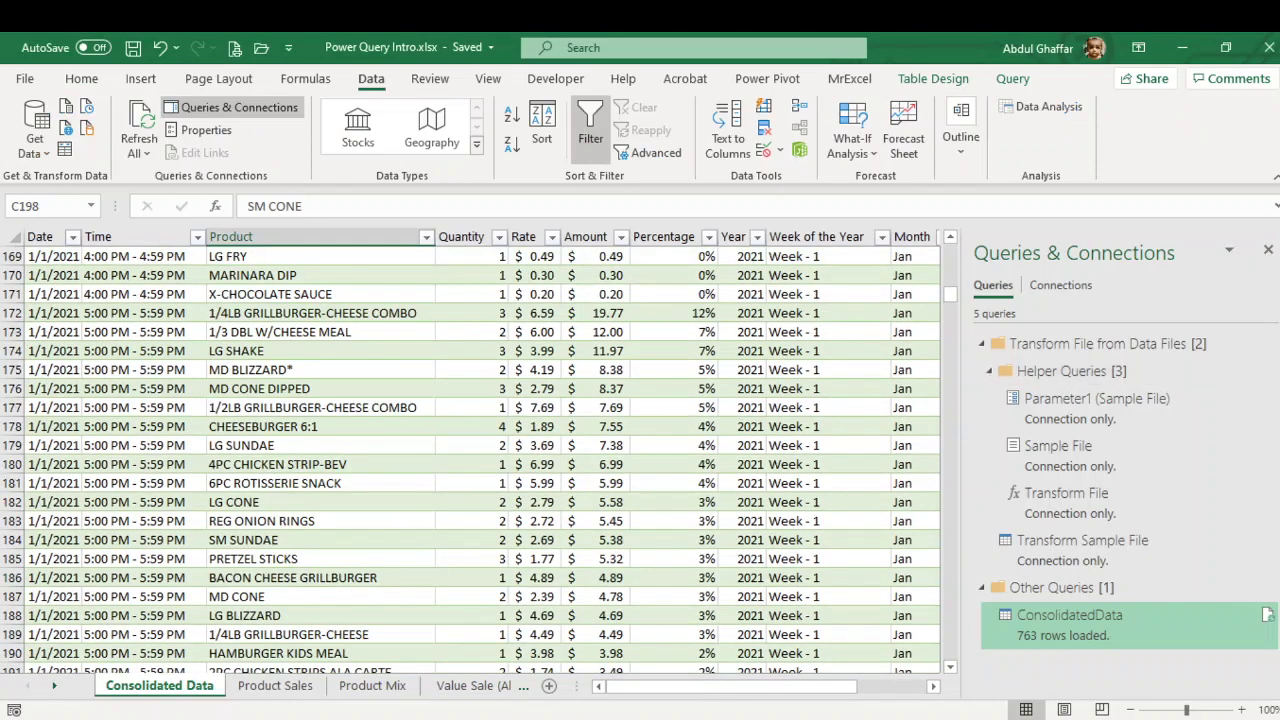
left_click(1268, 249)
scroll(432, 403, "up", 20)
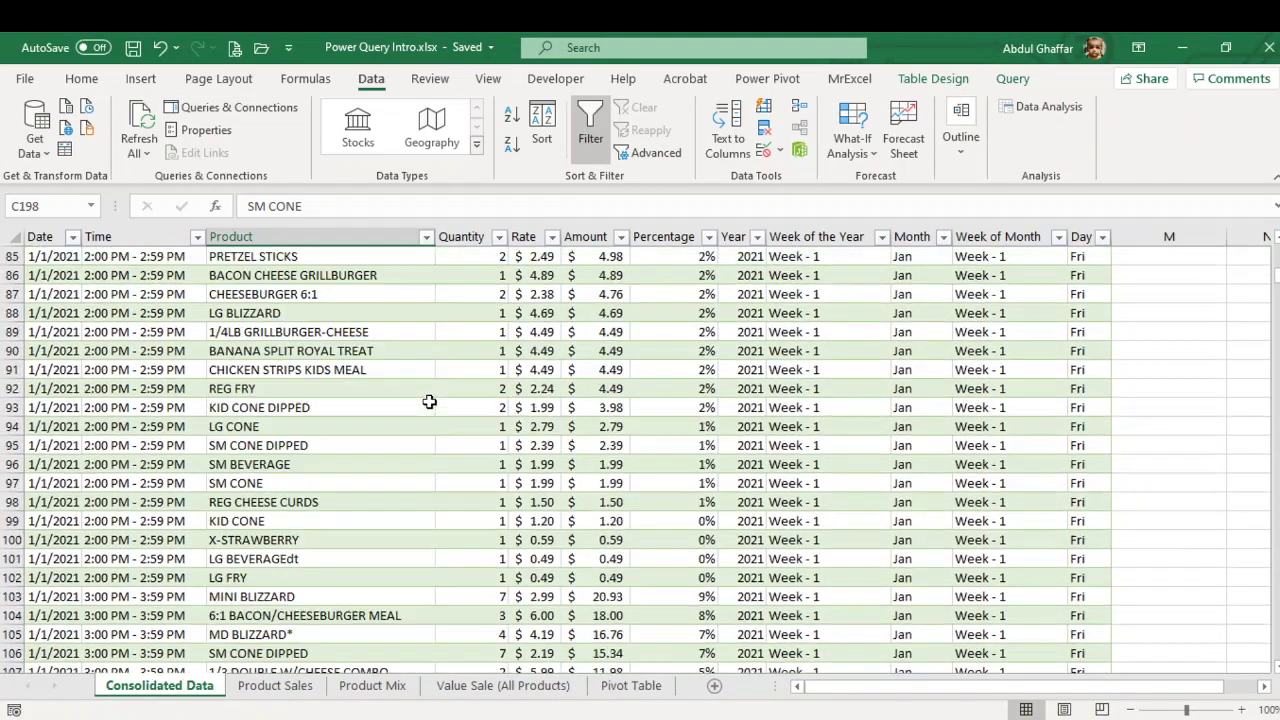
scroll(428, 401, "up", 5)
left_click(402, 394)
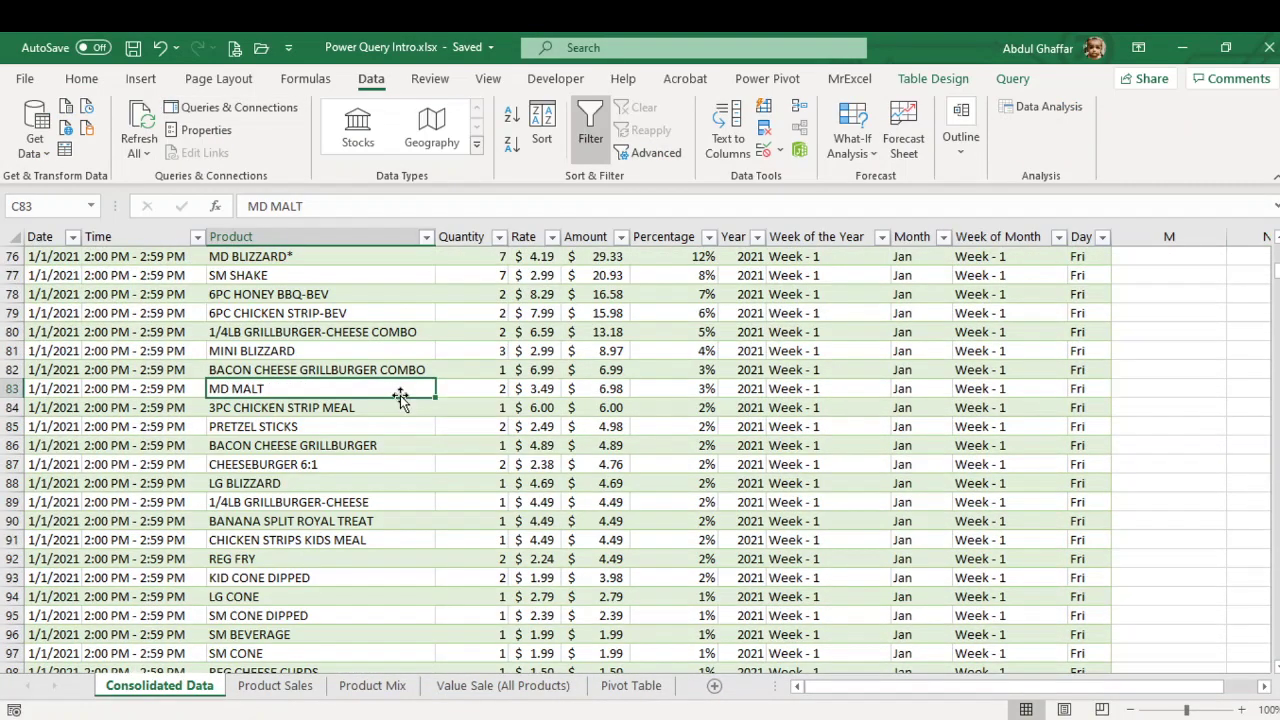
key("ctrl+Up")
key("Down")
key("Left")
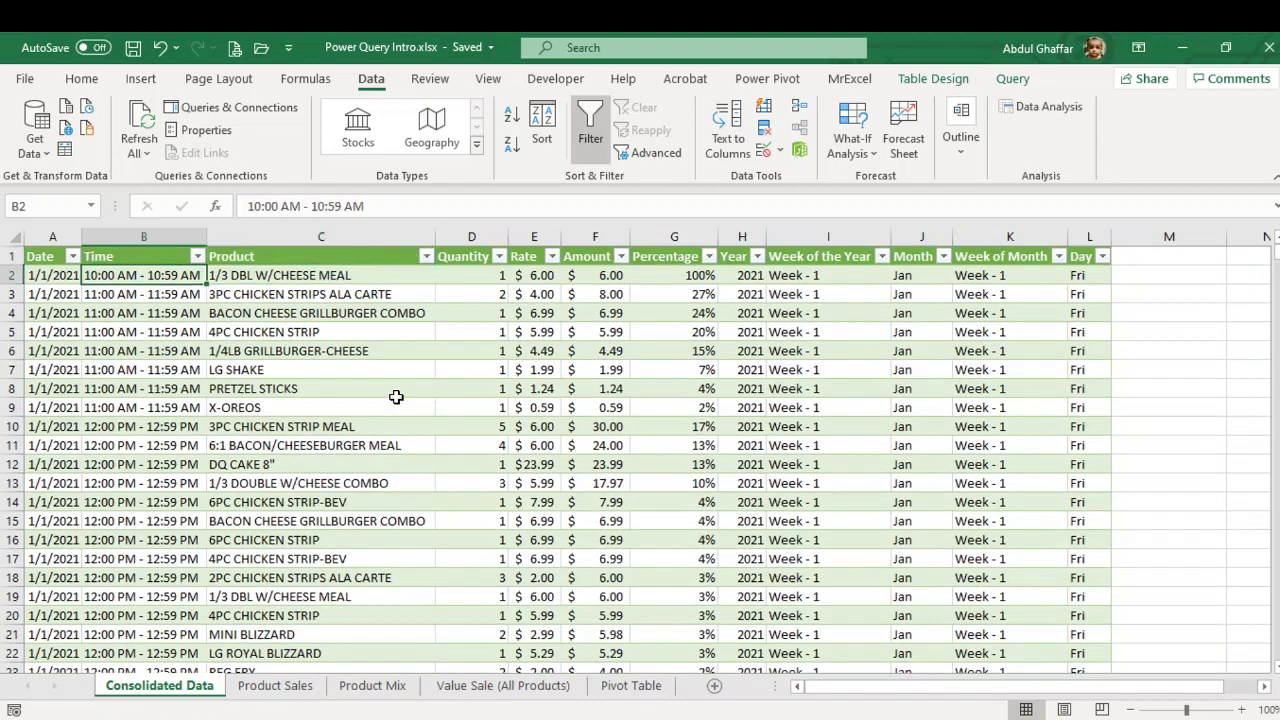
key("Left")
Step through the Product Sales and Product Mix dashboard sheets, then return to Consolidated Data
key("ctrl+Page_Down")
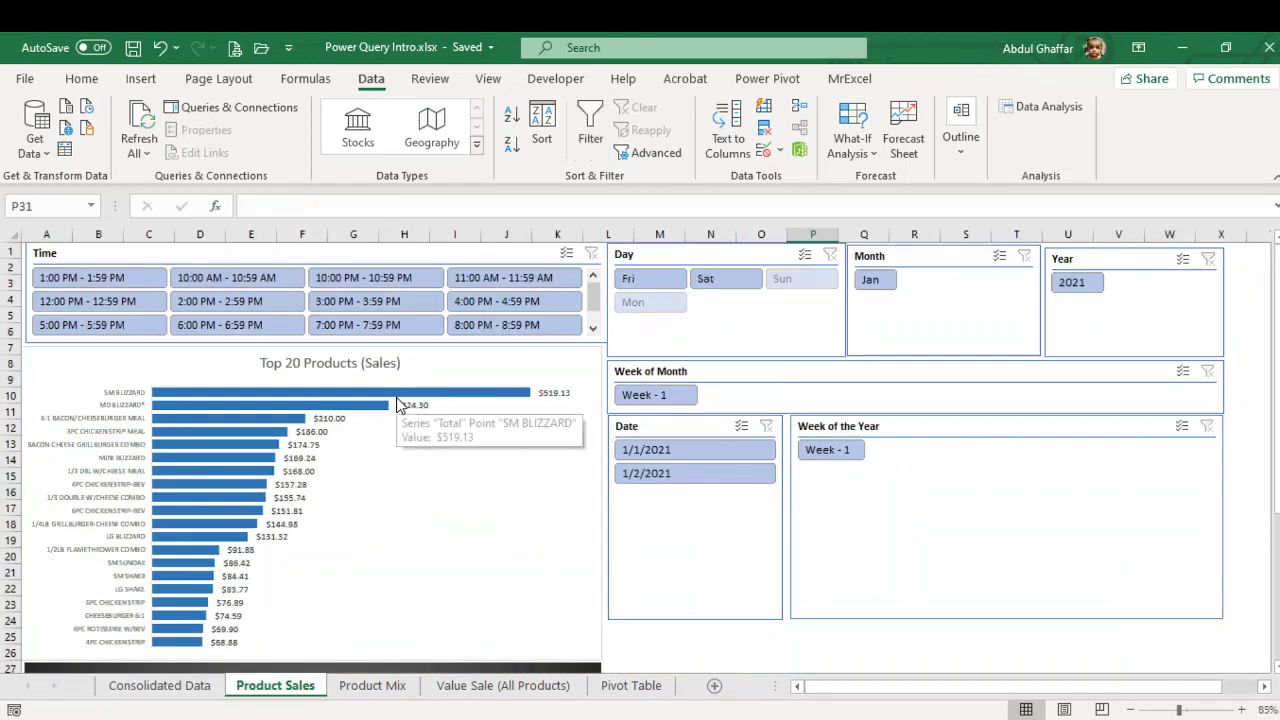
key("ctrl+Page_Down")
key("ctrl+Page_Down")
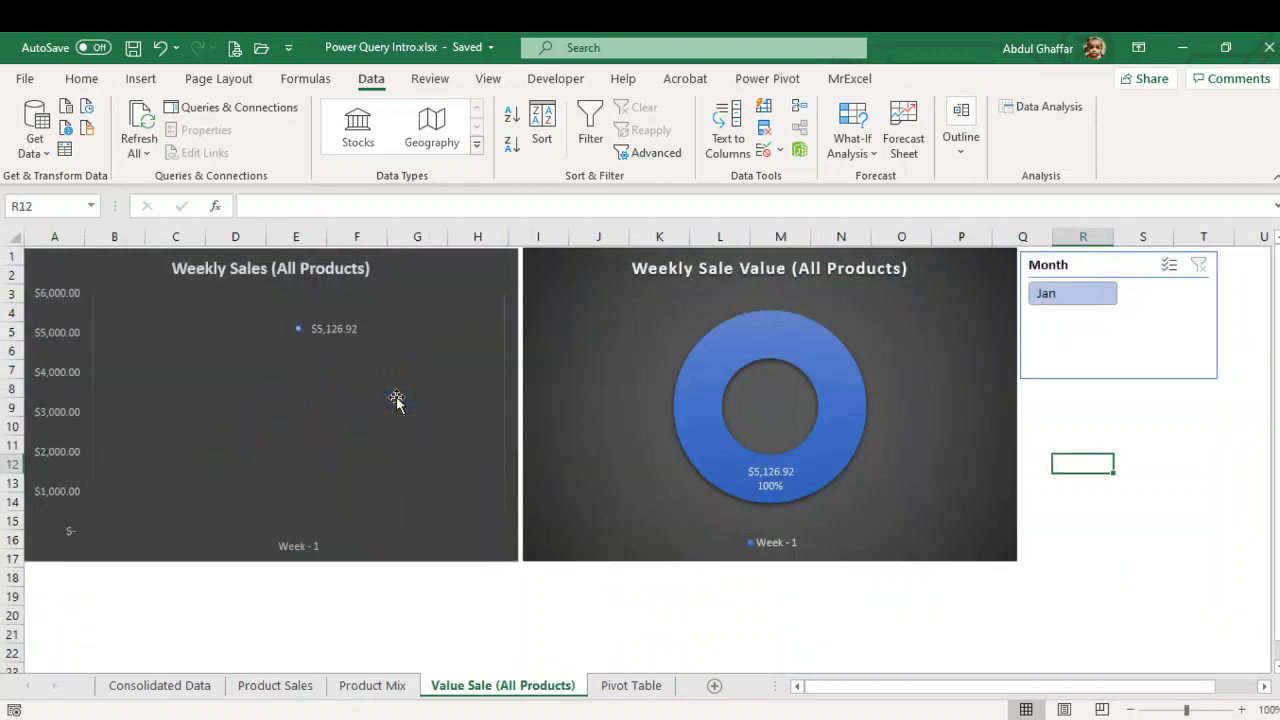
key("ctrl+Page_Down")
key("ctrl+Page_Up")
key("ctrl+Page_Up")
key("ctrl+Page_Up")
key("ctrl+Page_Up")
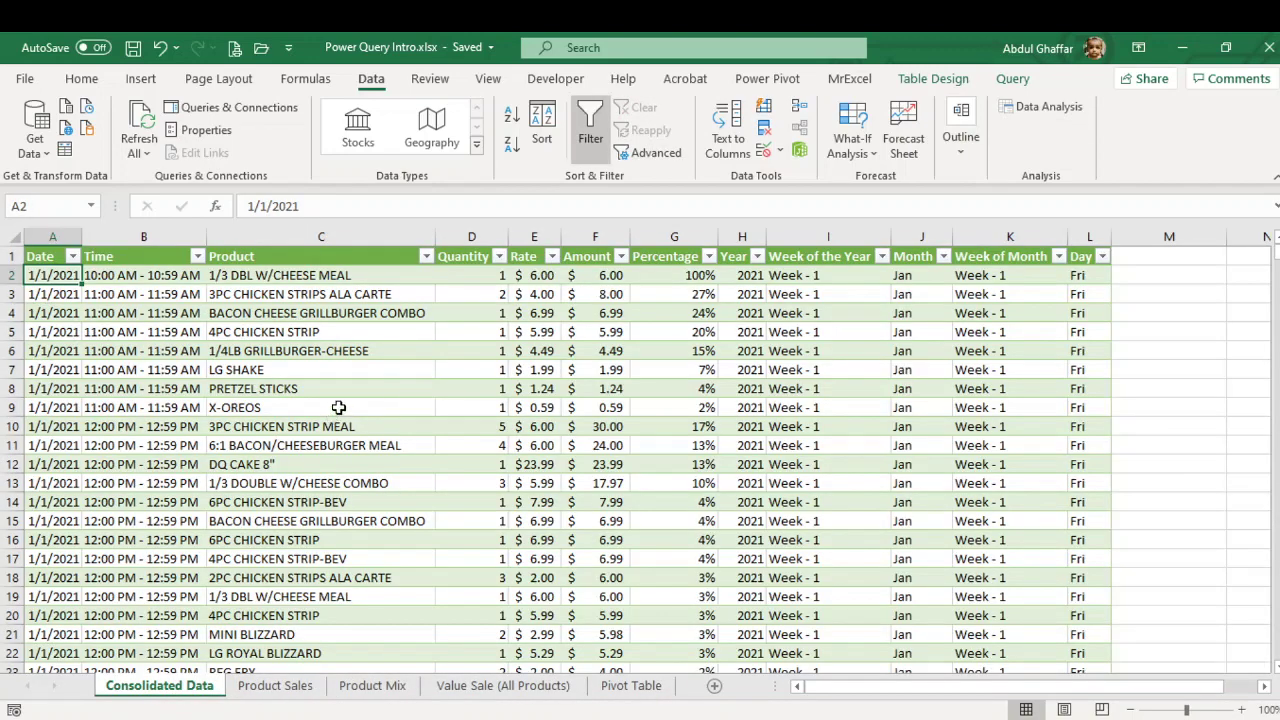
Scroll the Consolidated Data rows down past row 241, jump back up, and switch to Product Mix by Interval - 1-1-2021.xlsx
left_click(300, 332)
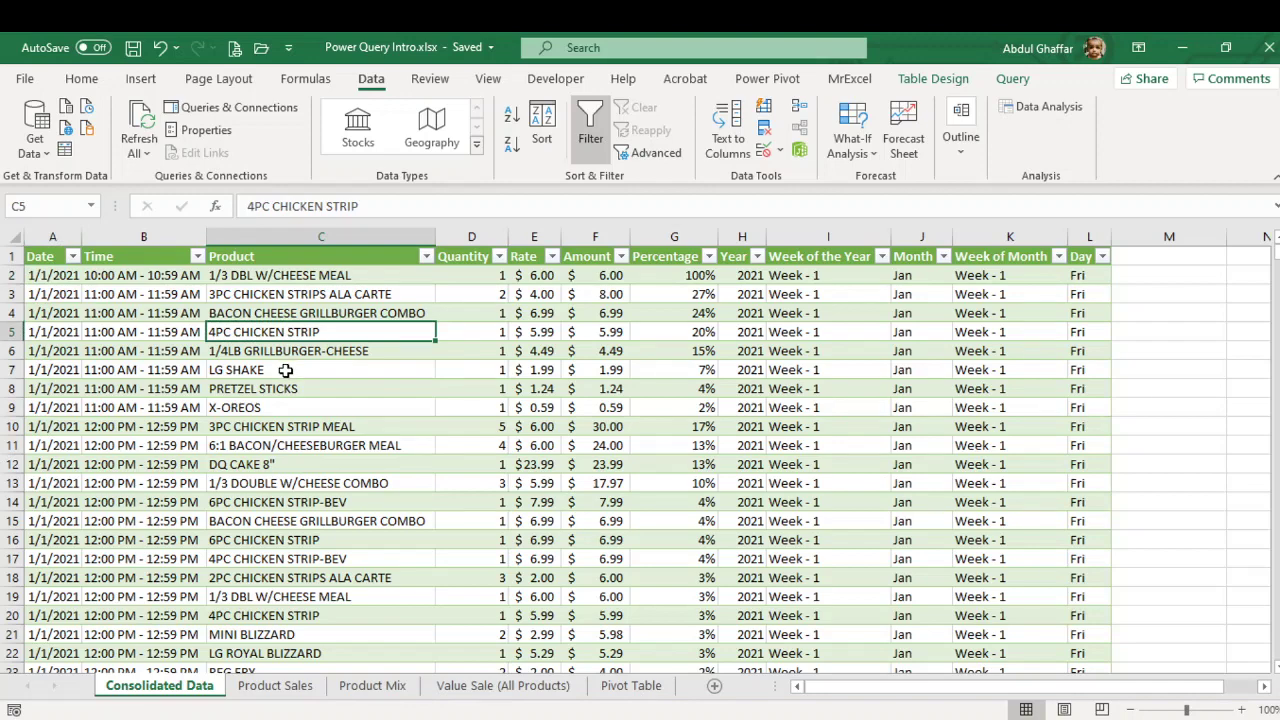
scroll(285, 370, "down", 20)
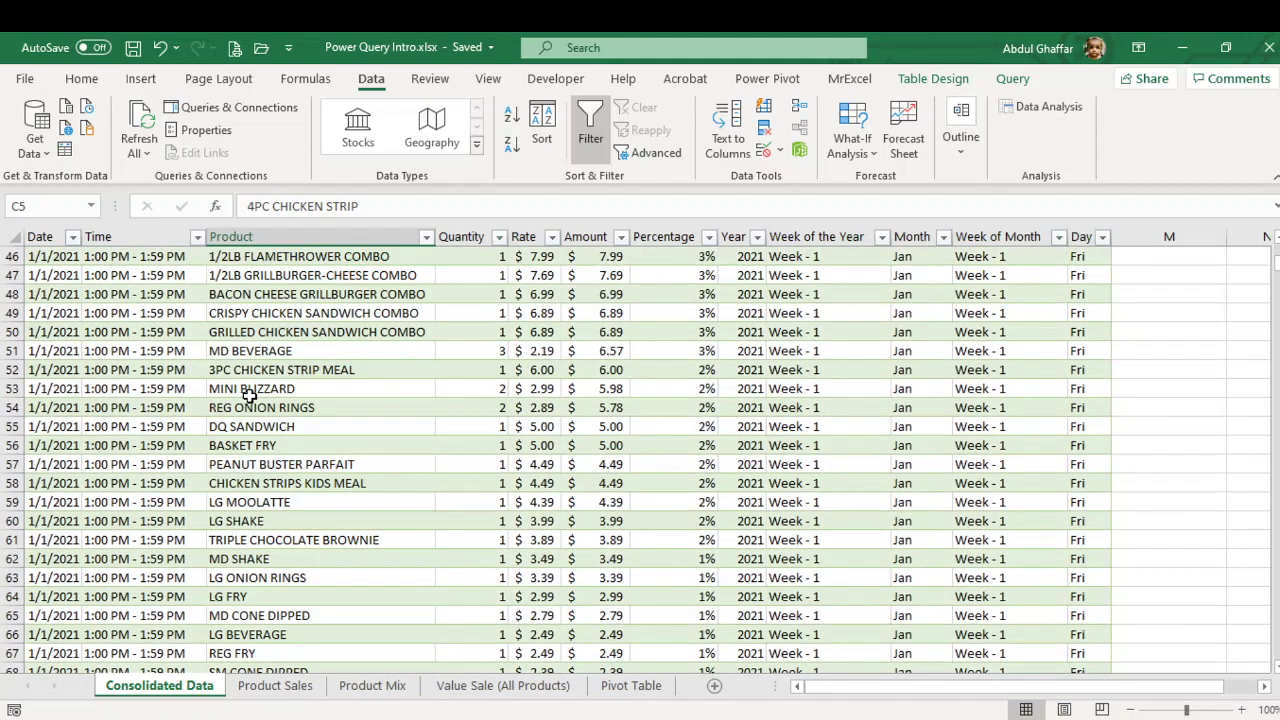
left_click(64, 368)
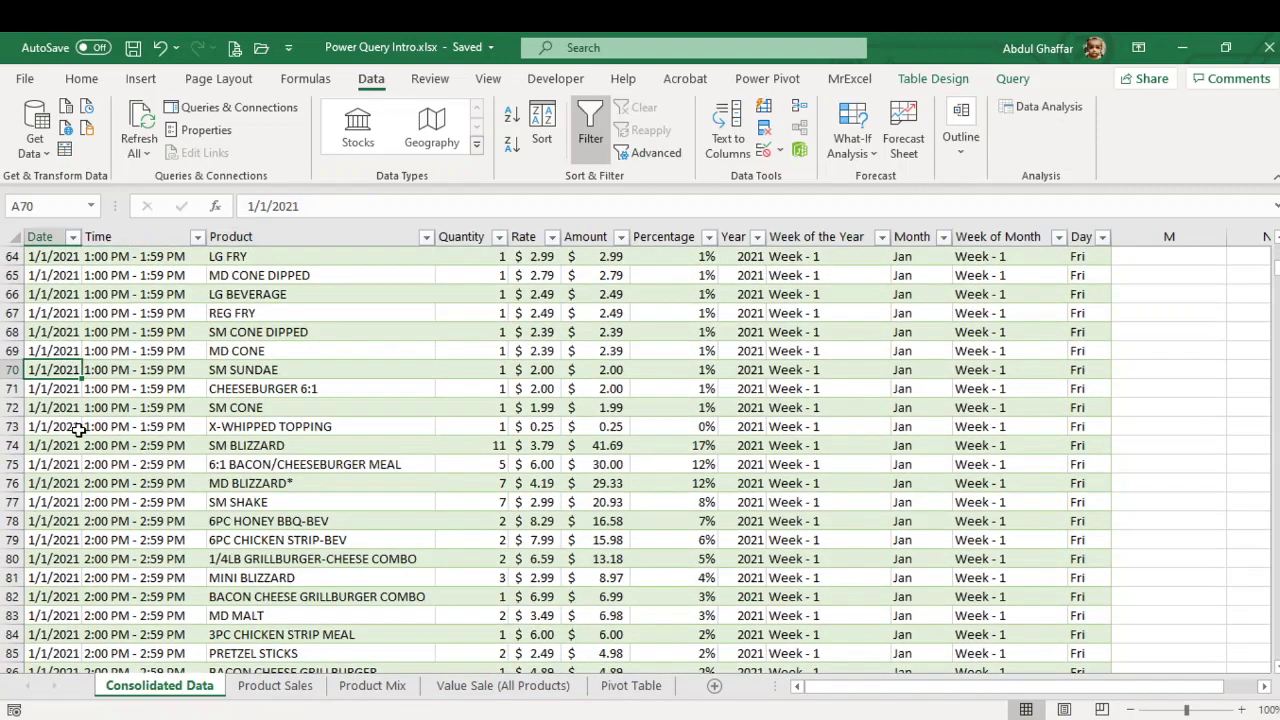
scroll(79, 428, "down", 1)
scroll(79, 428, "down", 12)
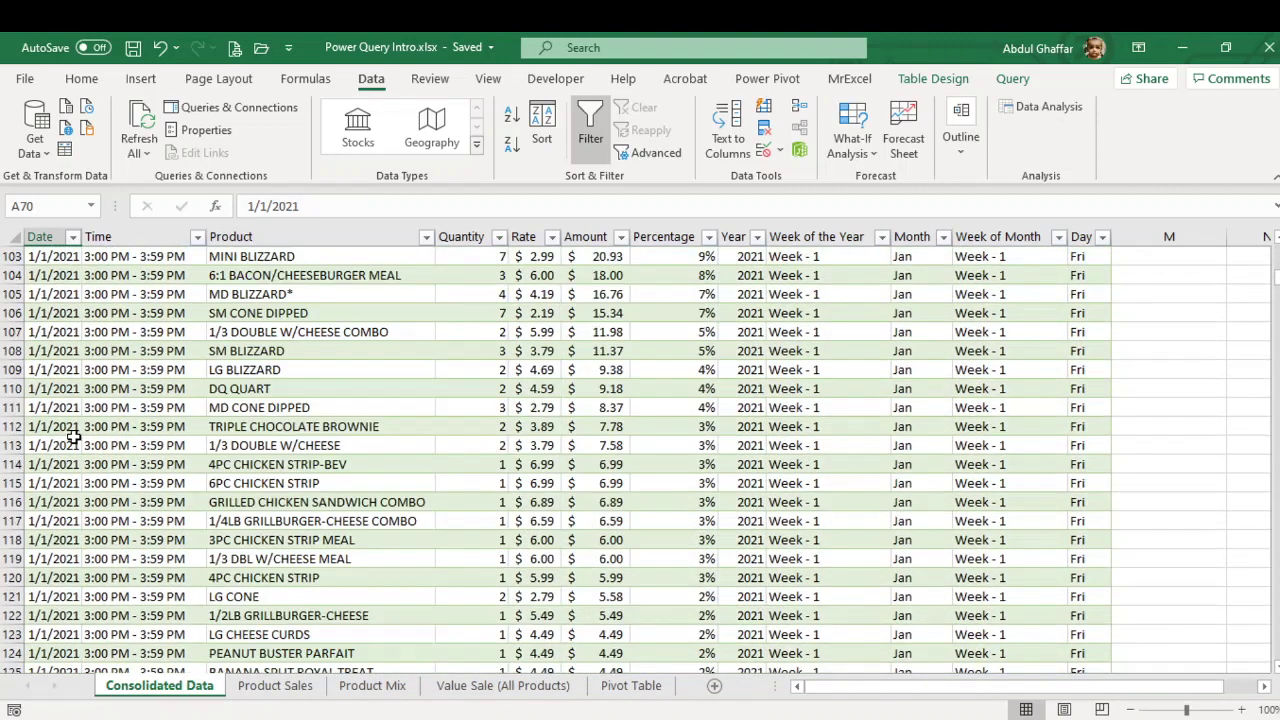
scroll(73, 437, "down", 20)
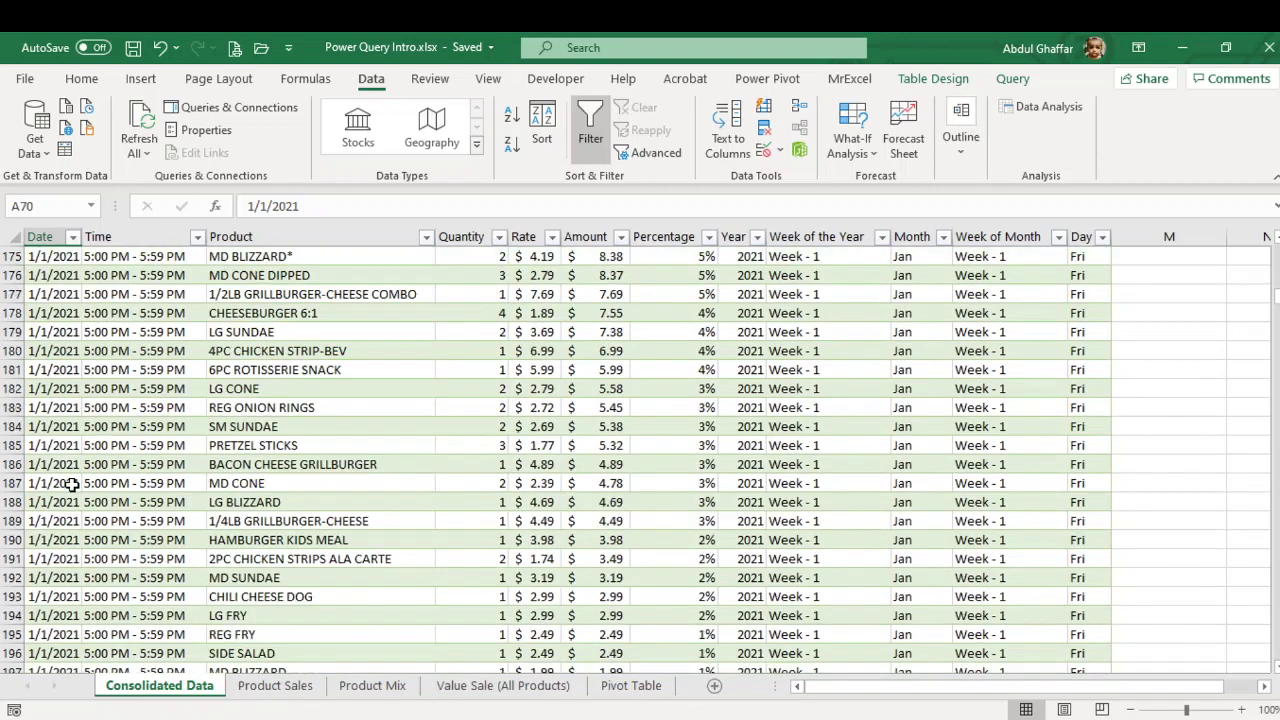
scroll(72, 484, "down", 18)
left_click(60, 485)
scroll(64, 495, "down", 8)
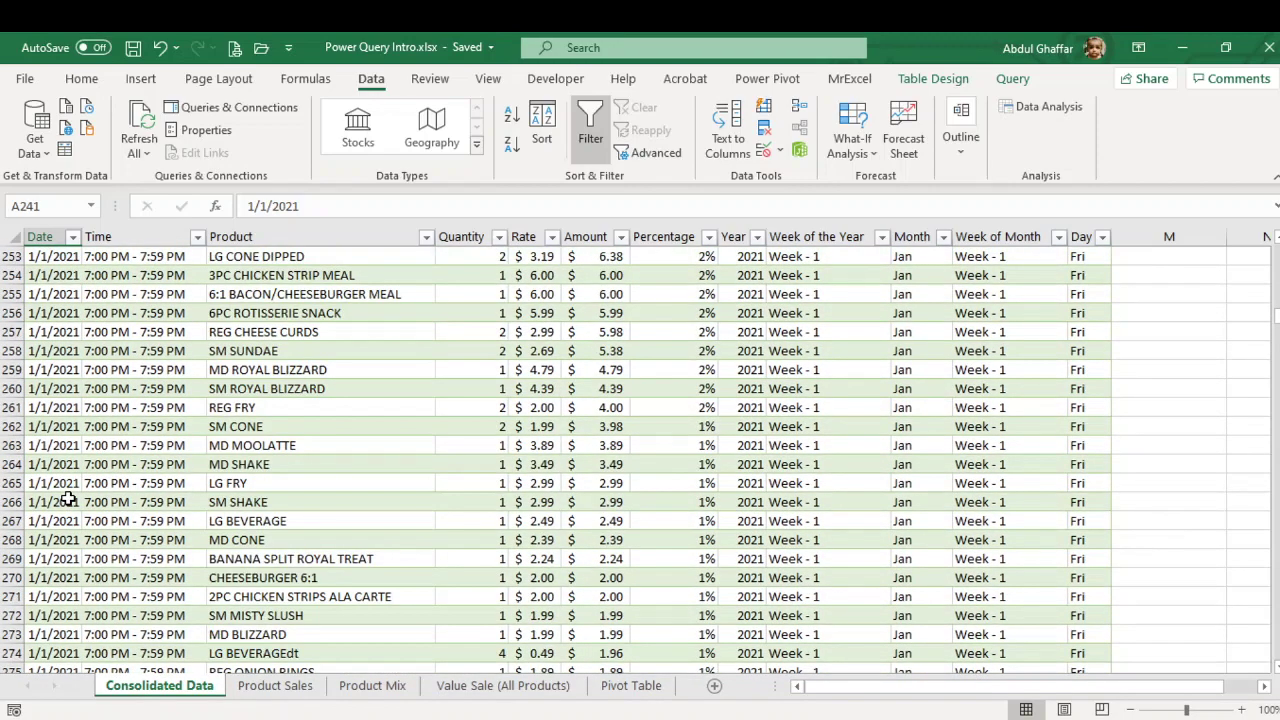
key("ctrl+Up")
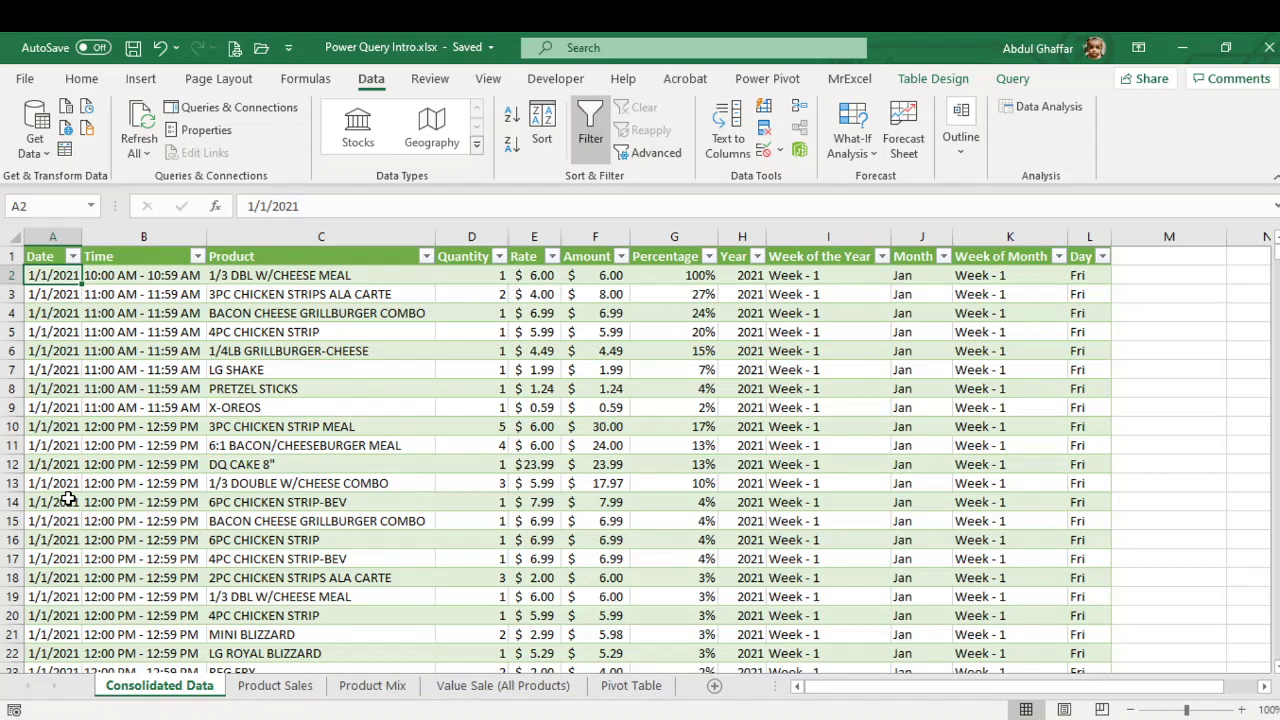
key("alt+Tab")
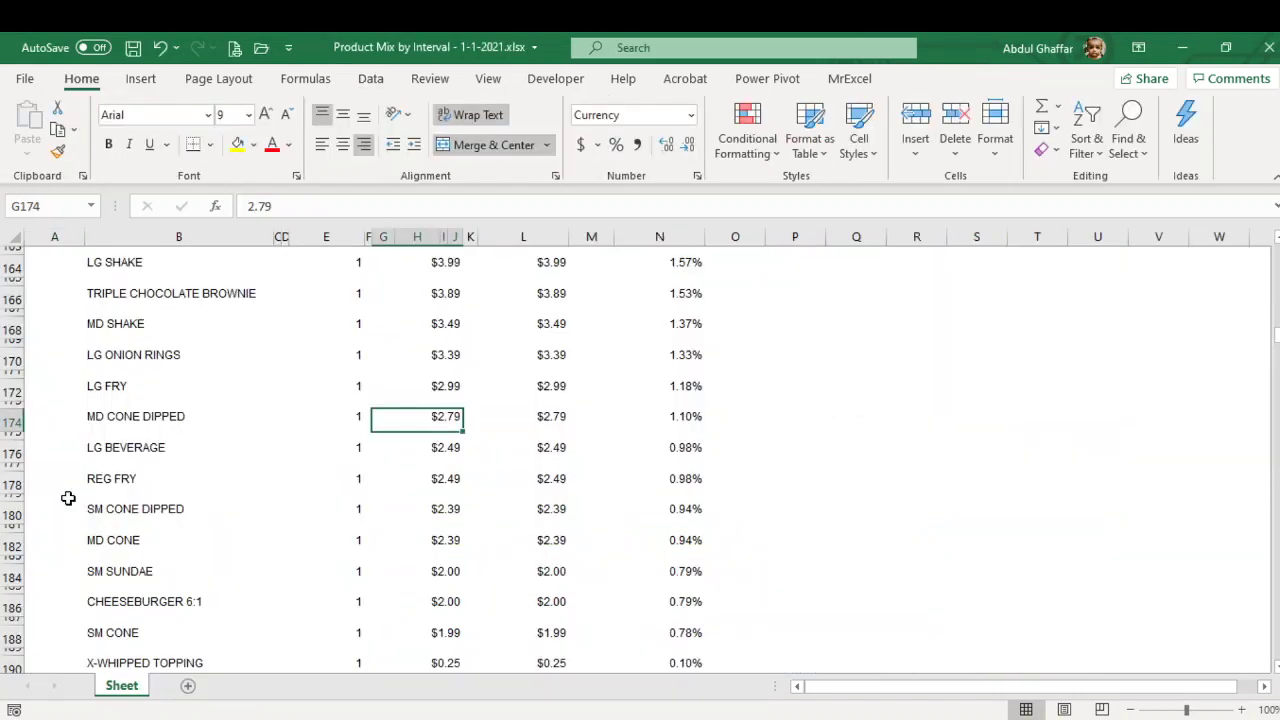
Back in Power Query Intro, check products like 1/4LB GRILLBURGER-CHEESE, REG ONION RINGS and MINI BLIZZARD
key("alt+Tab")
left_click(357, 350)
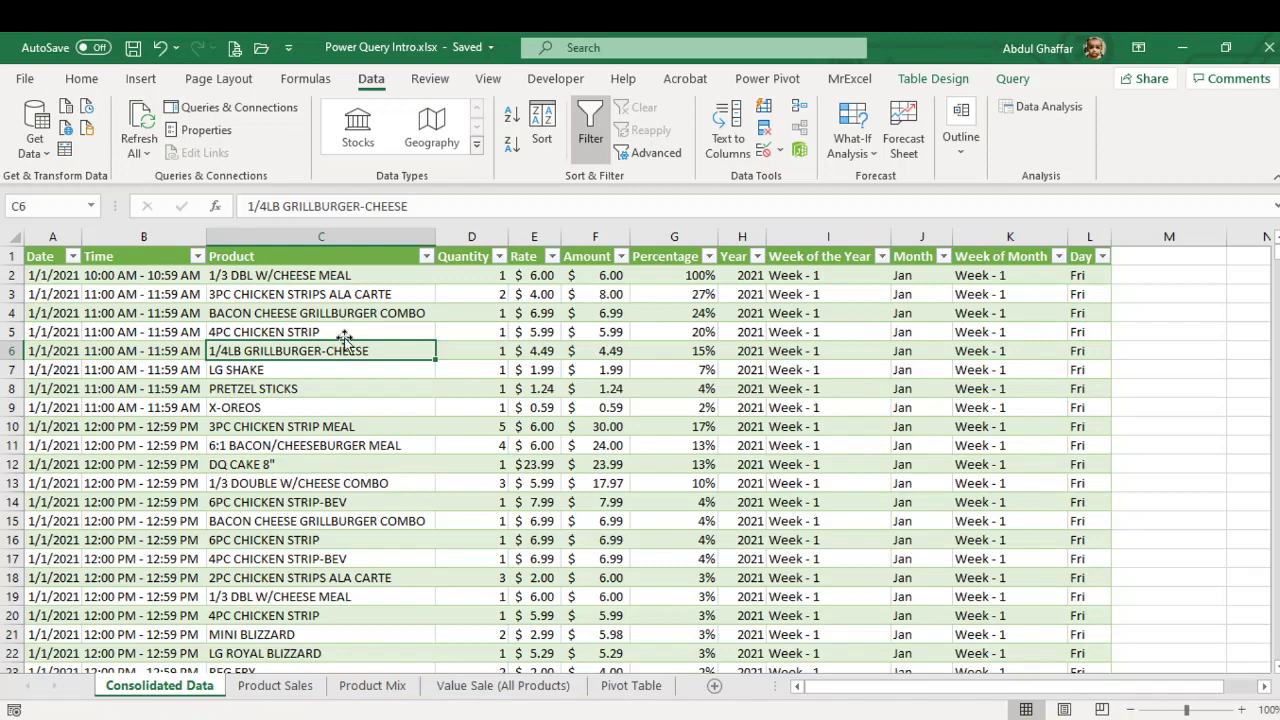
scroll(345, 340, "down", 4)
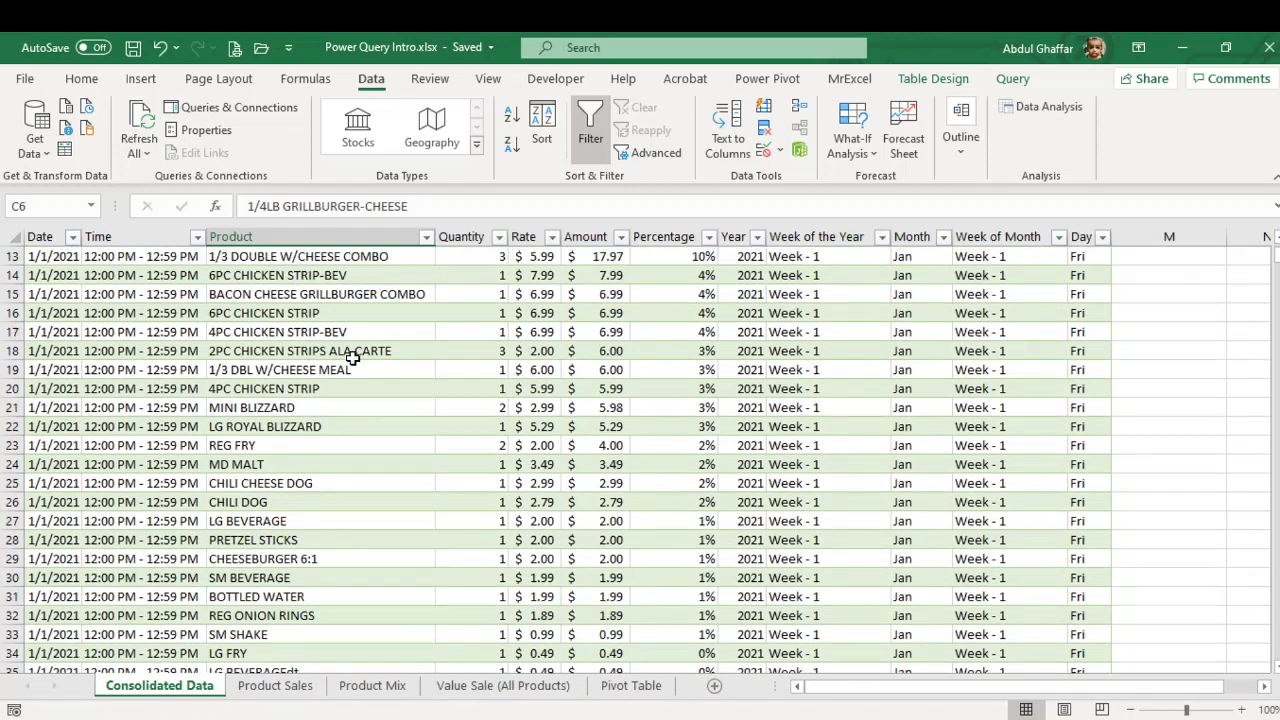
left_click(352, 358)
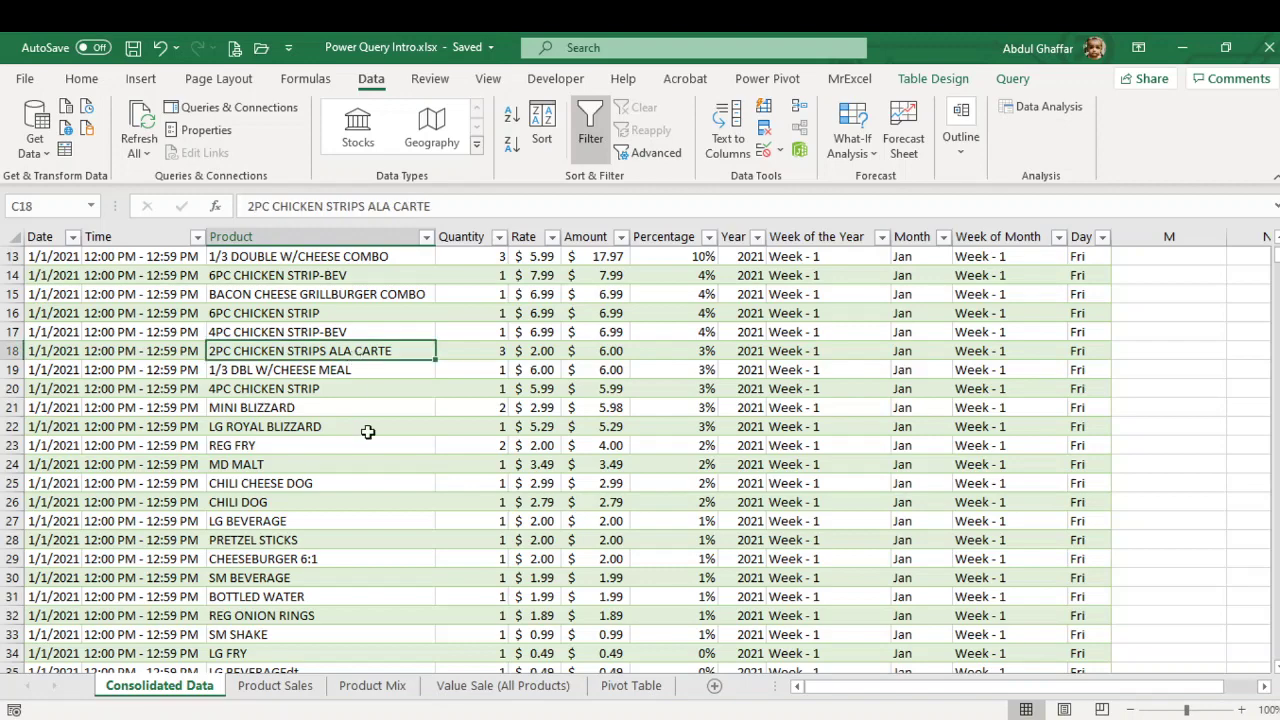
scroll(368, 432, "up", 4)
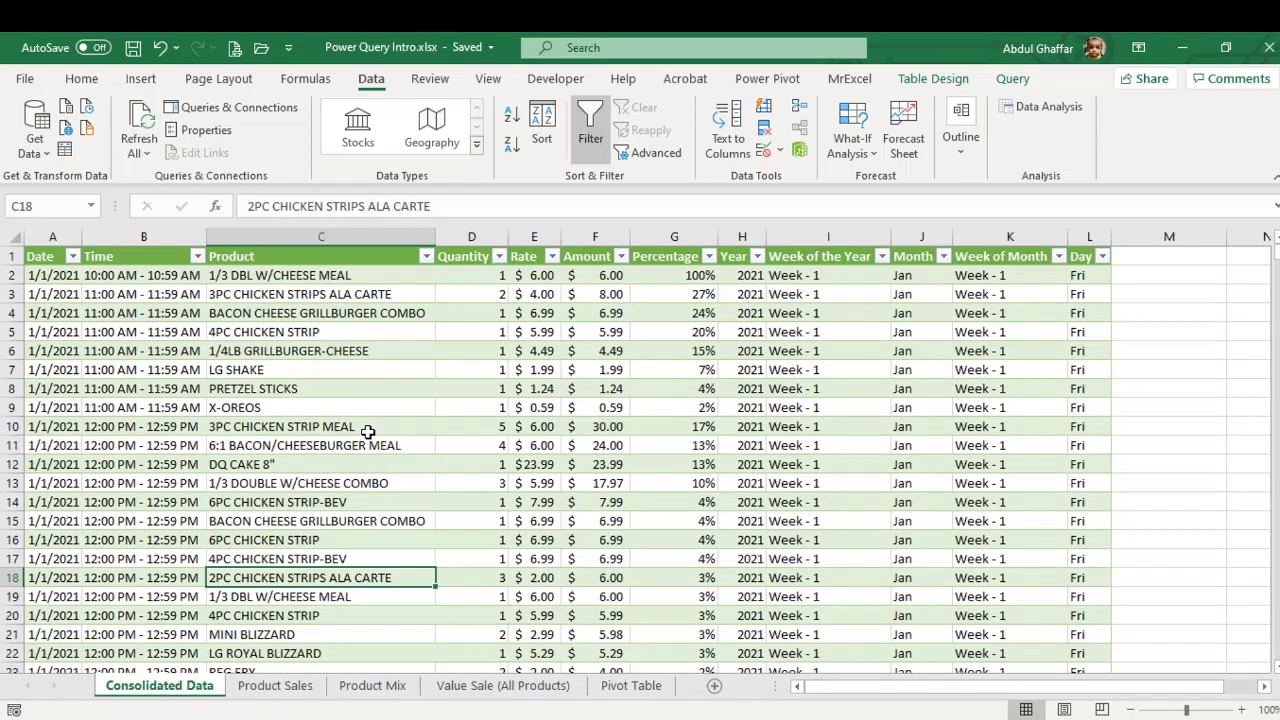
scroll(368, 432, "down", 7)
left_click(364, 445)
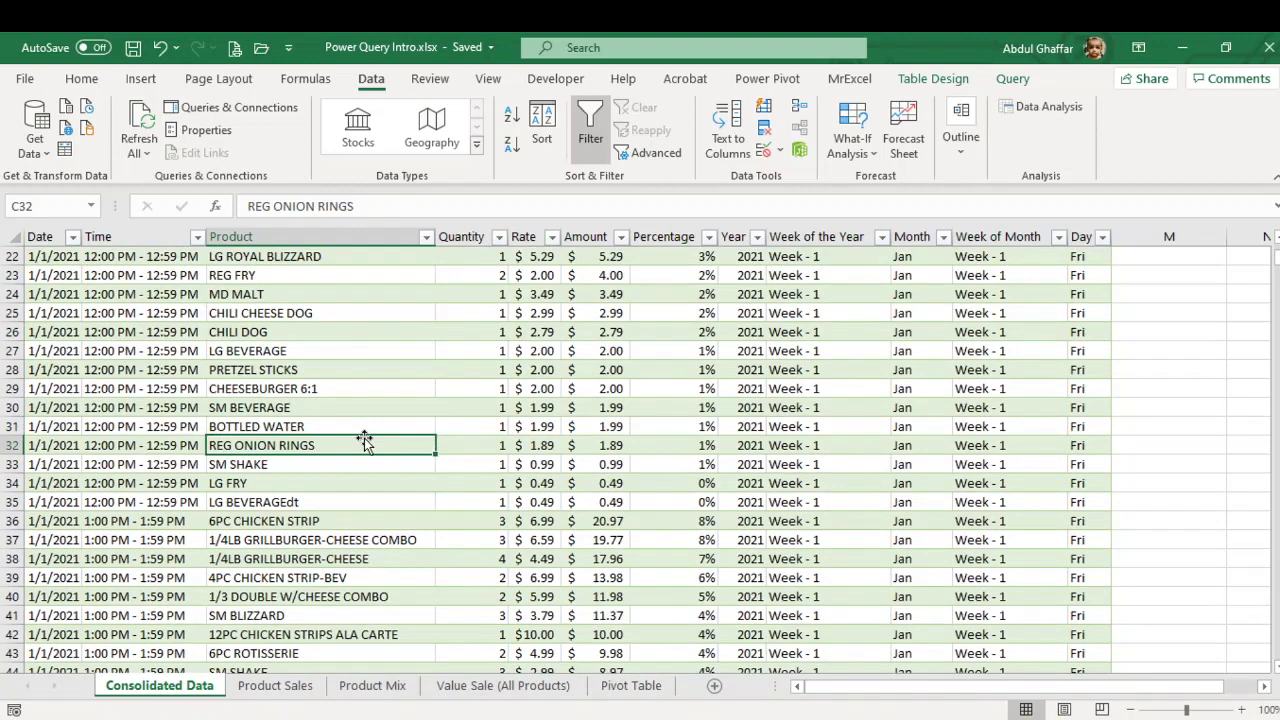
scroll(365, 443, "down", 7)
left_click(366, 442)
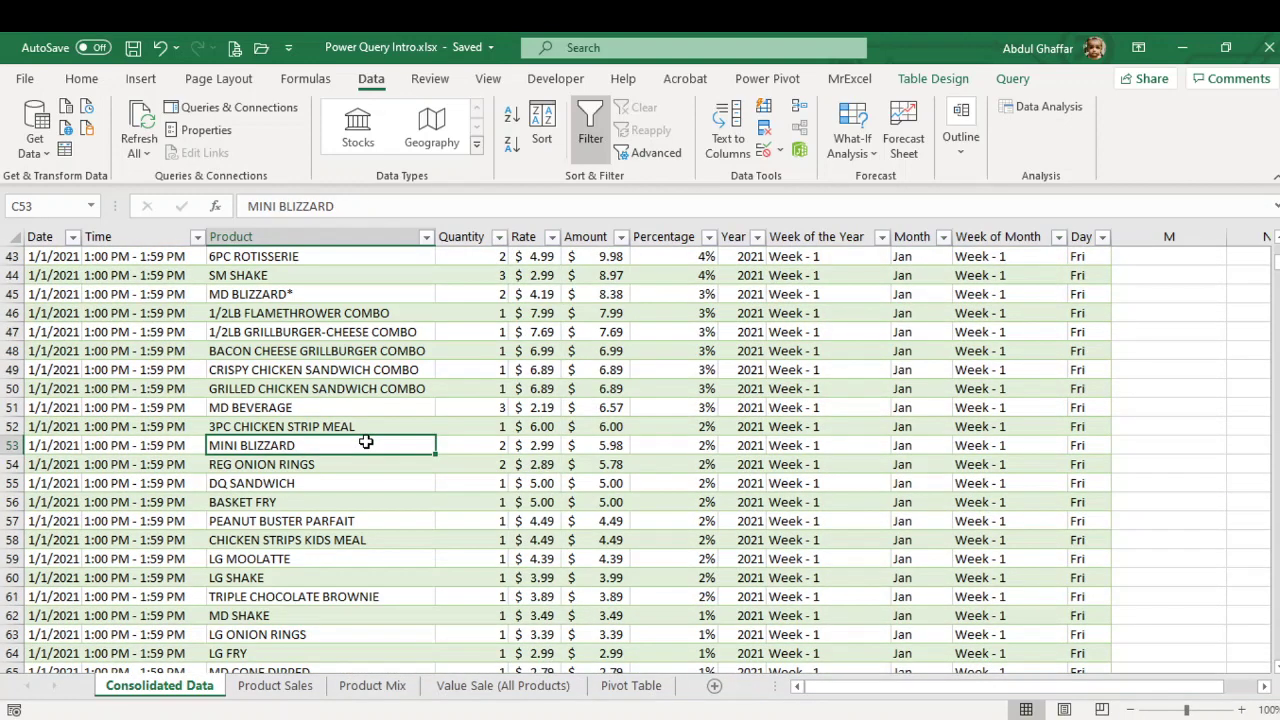
scroll(366, 442, "up", 14)
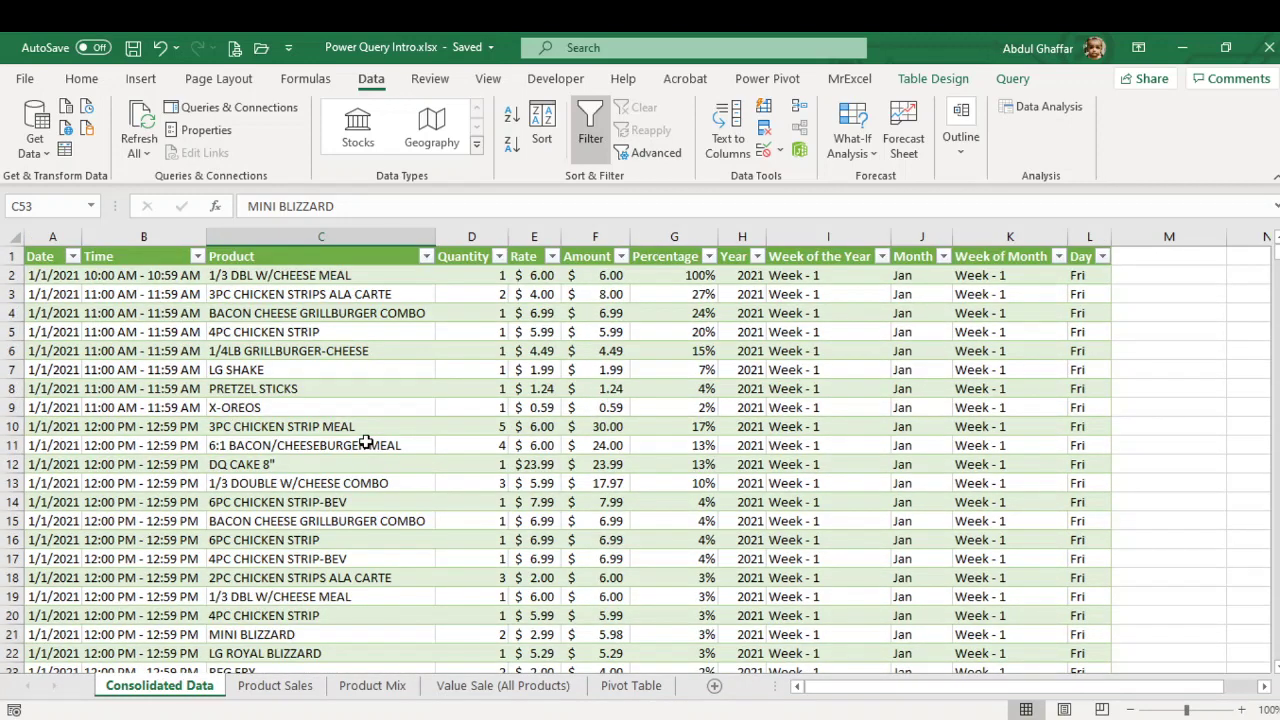
Inspect row 4's quantity, rate, percentage, year, week of year and week of month
left_click(342, 336)
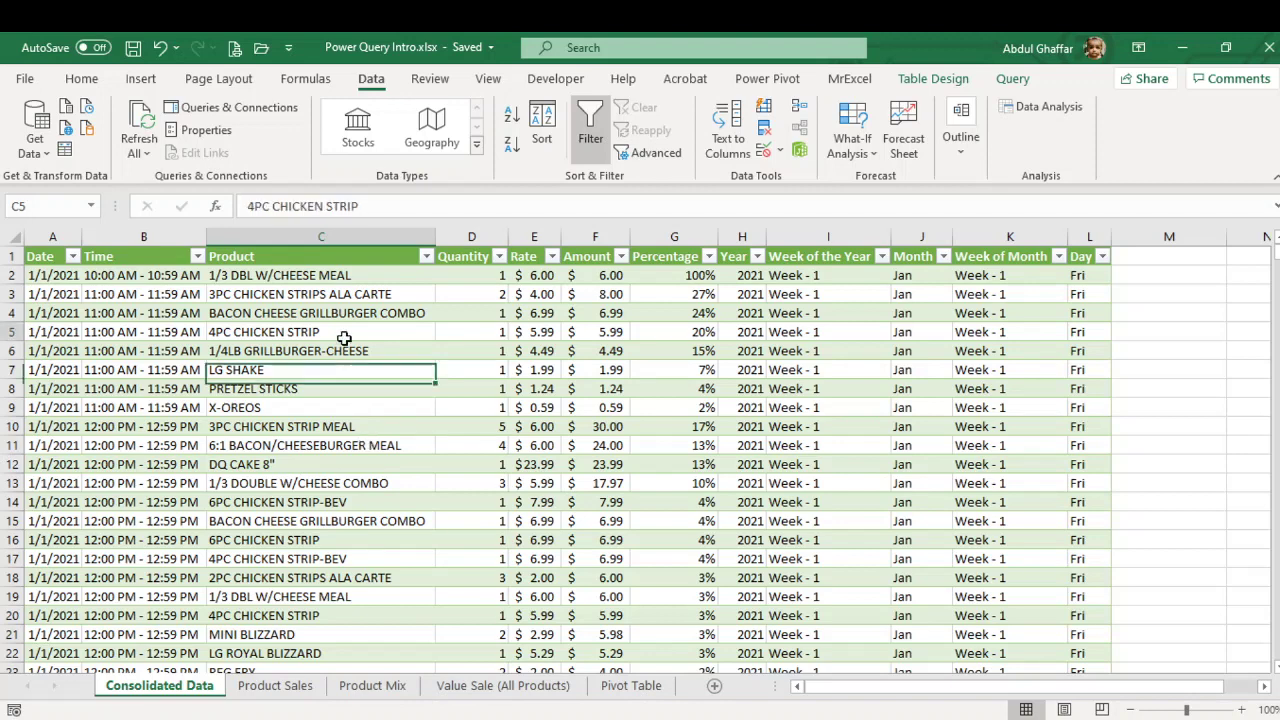
left_click(442, 318)
left_click(548, 318)
left_click(656, 320)
left_click(740, 316)
left_click(843, 310)
left_click(986, 310)
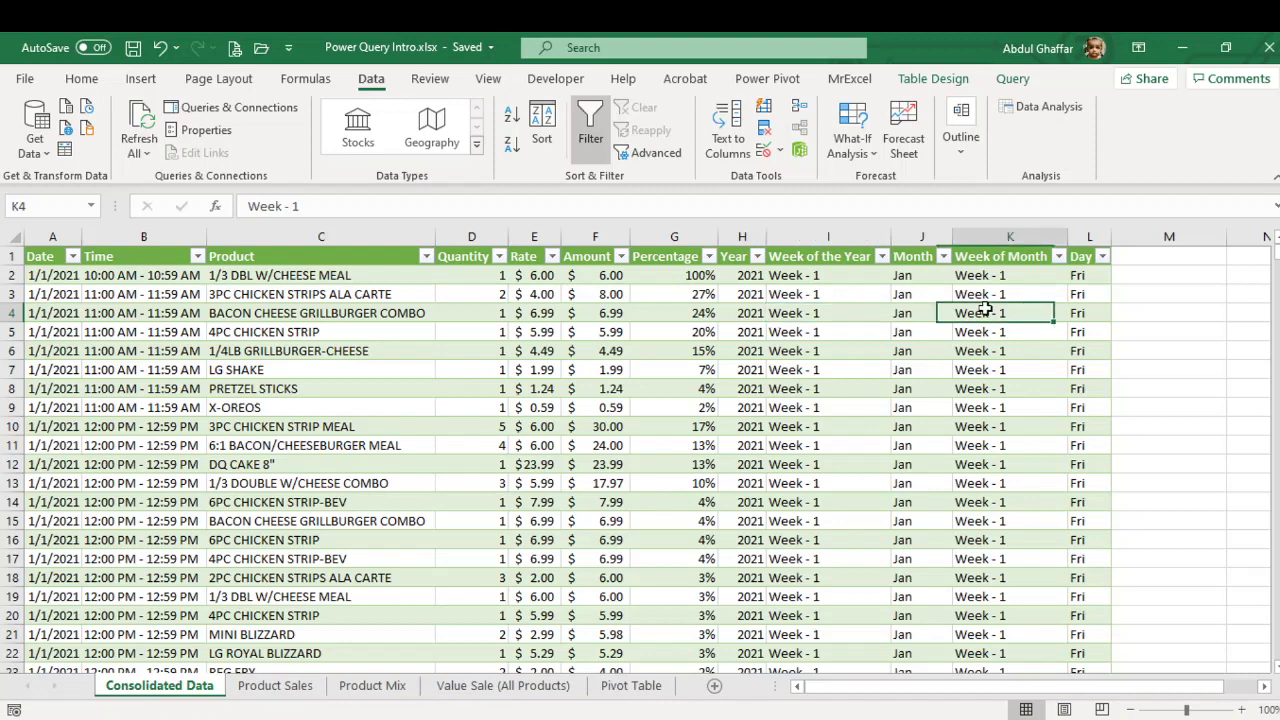
left_click(544, 294)
Check the product cells in rows 3, 6, 10 and 13, and the LG BEVERAGEdt entry
left_click(370, 294)
left_click(256, 350)
left_click(233, 430)
left_click(119, 426)
left_click(238, 430)
left_click(271, 485)
scroll(280, 492, "down", 4)
scroll(287, 493, "down", 3)
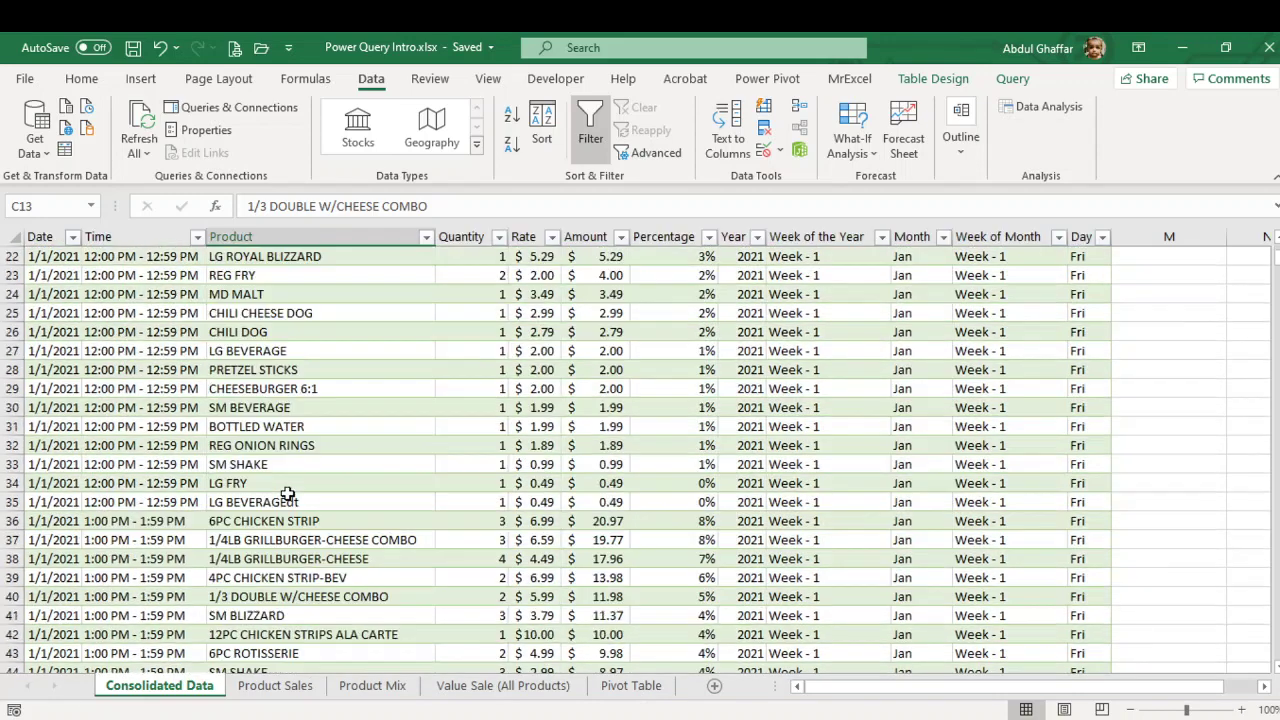
left_click(287, 496)
scroll(288, 493, "up", 7)
left_click(285, 426)
left_click(283, 334)
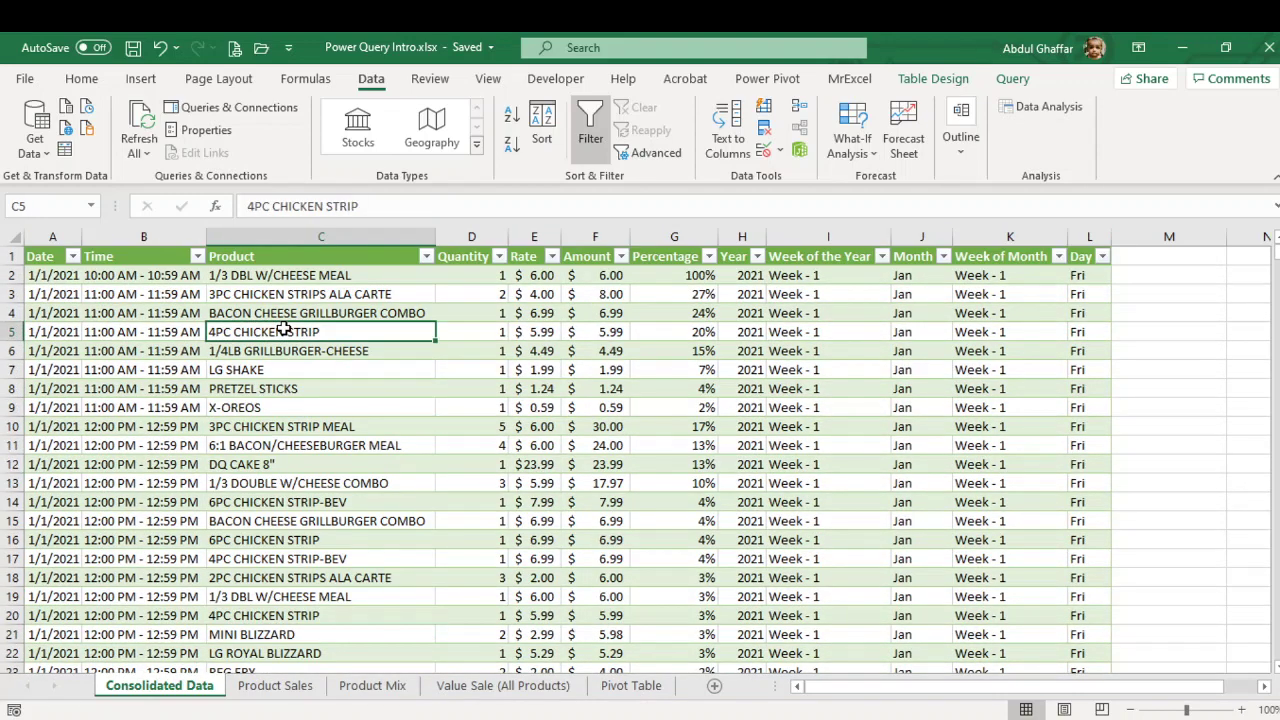
Show the Queries & Connections pane and browse the Get Data > From File sources without importing
left_click(265, 113)
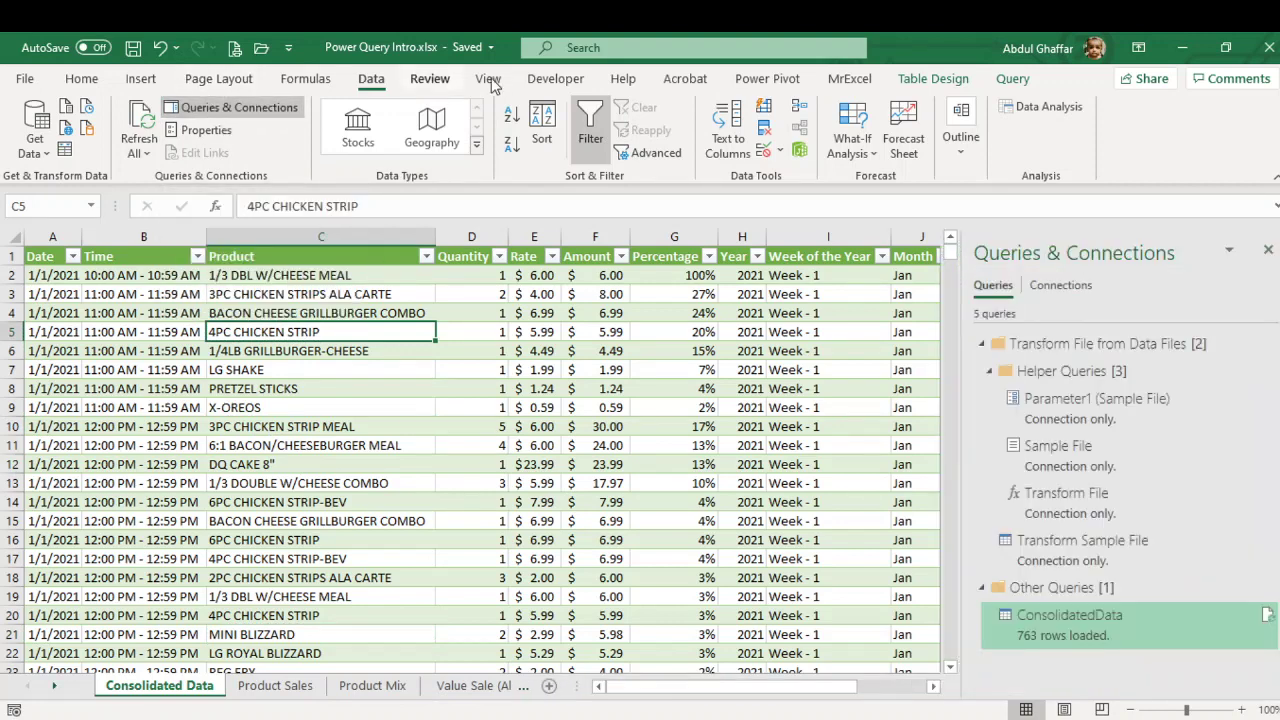
left_click(45, 150)
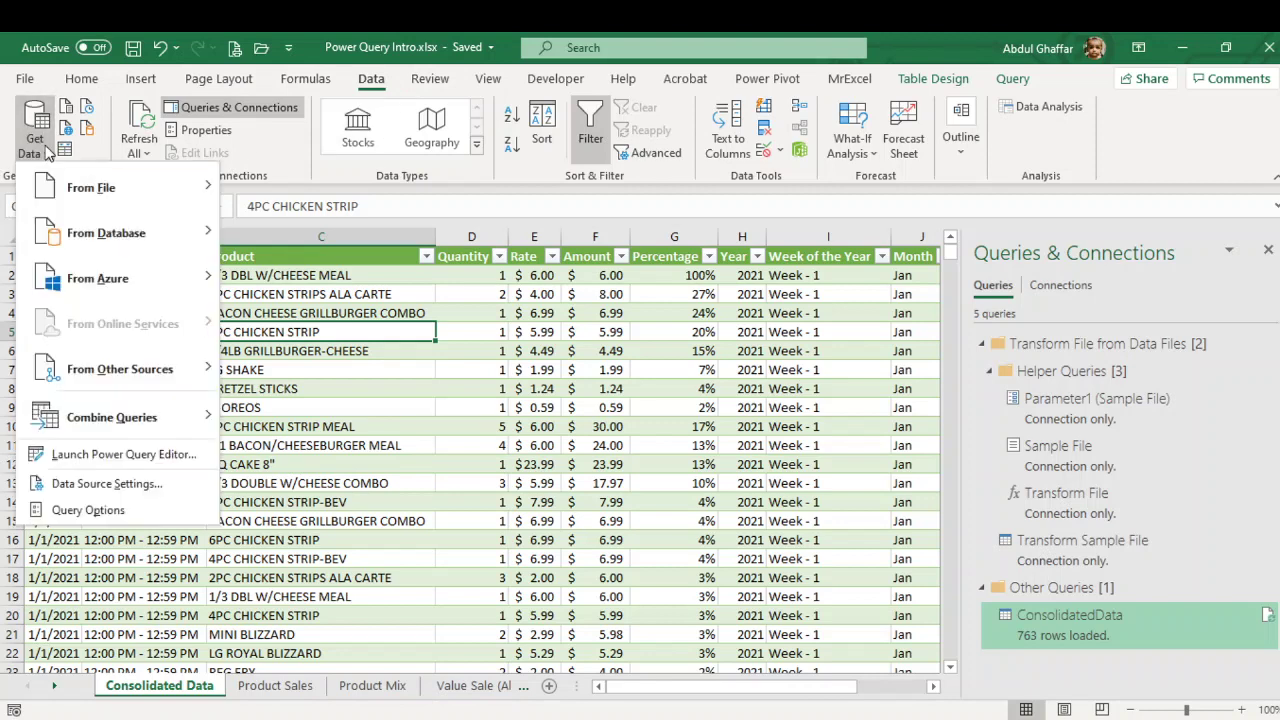
mouse_move(155, 203)
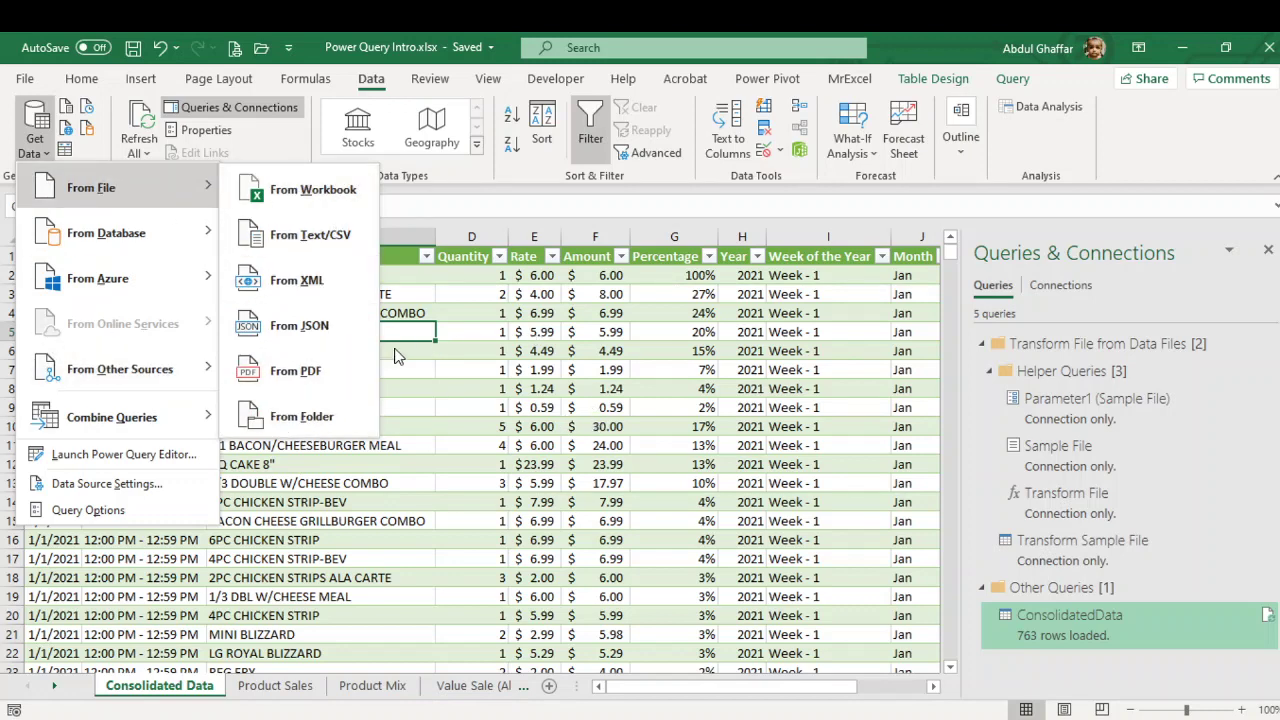
left_click(460, 333)
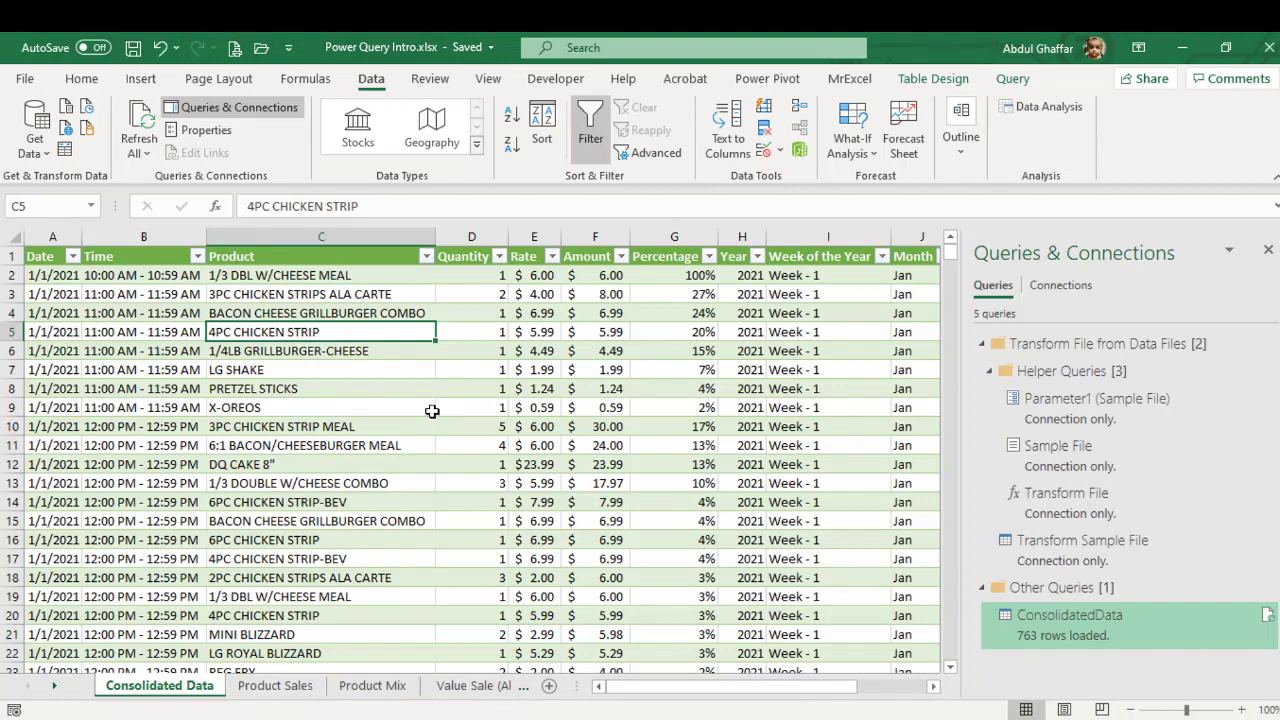
Edit the ConsolidatedData query, then resize and reposition the Power Query Editor window
right_click(1074, 613)
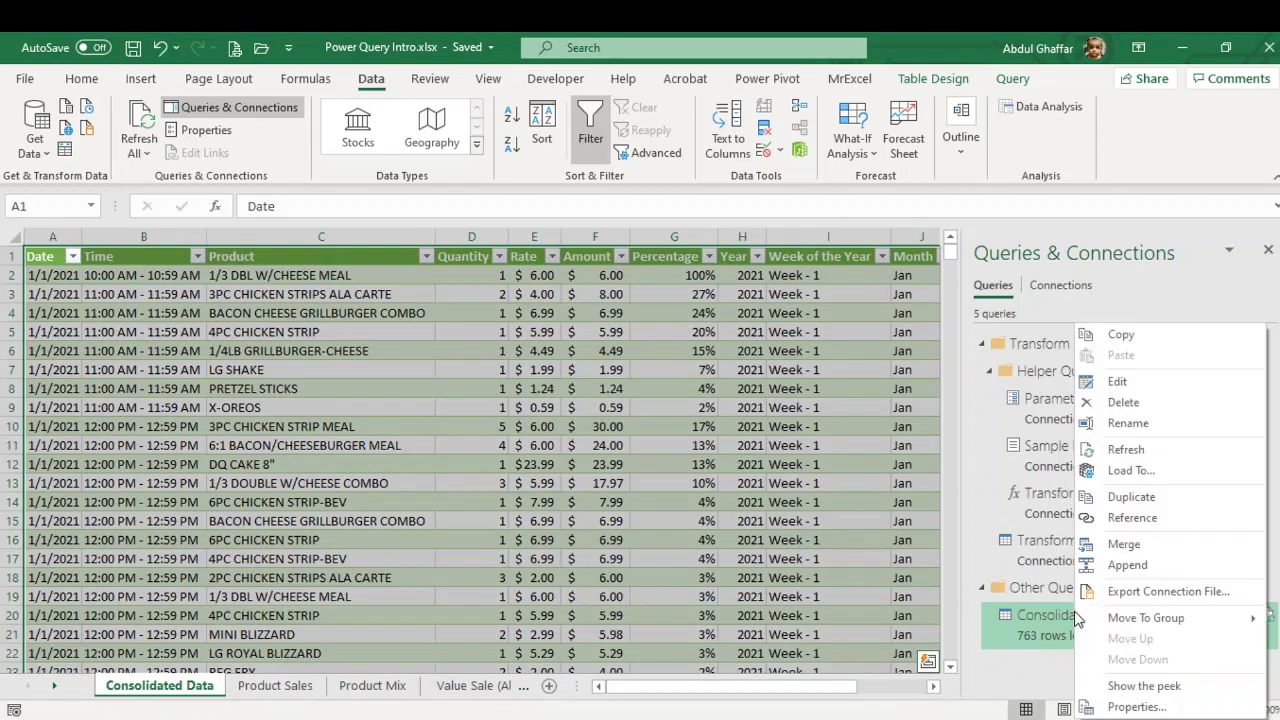
left_click(1117, 381)
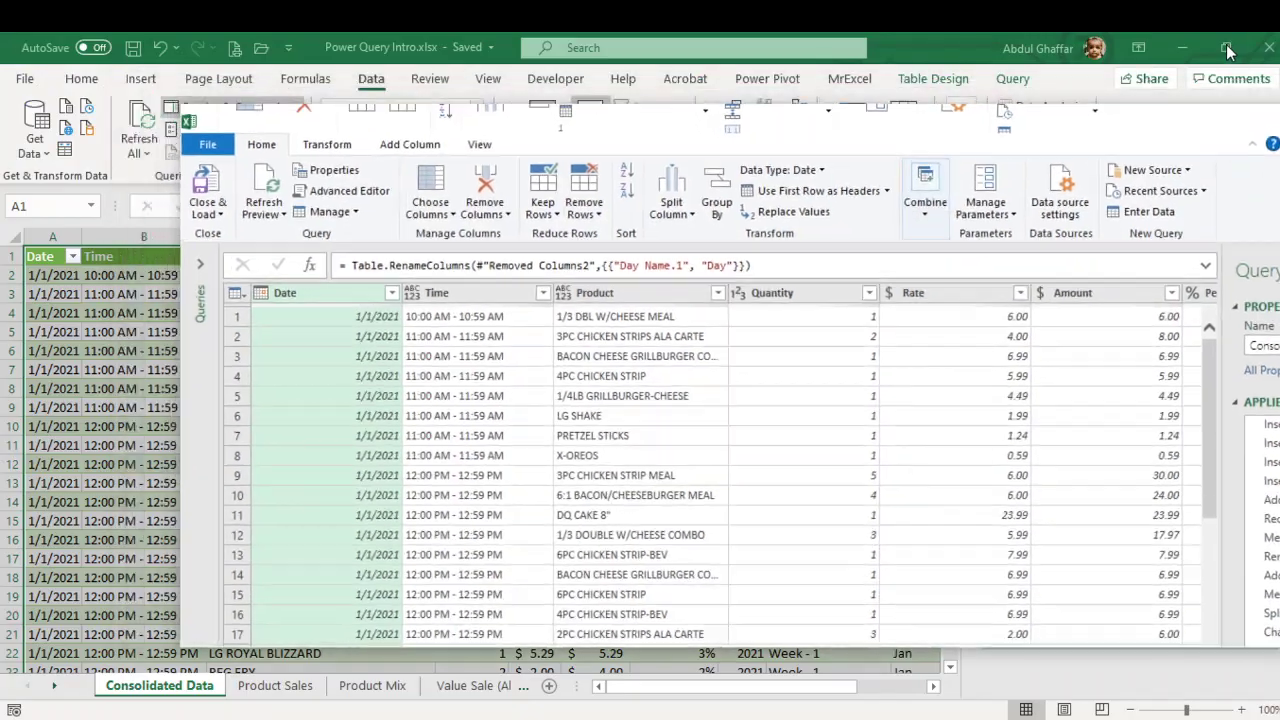
left_click(1224, 42)
left_click_drag(808, 153, 714, 146)
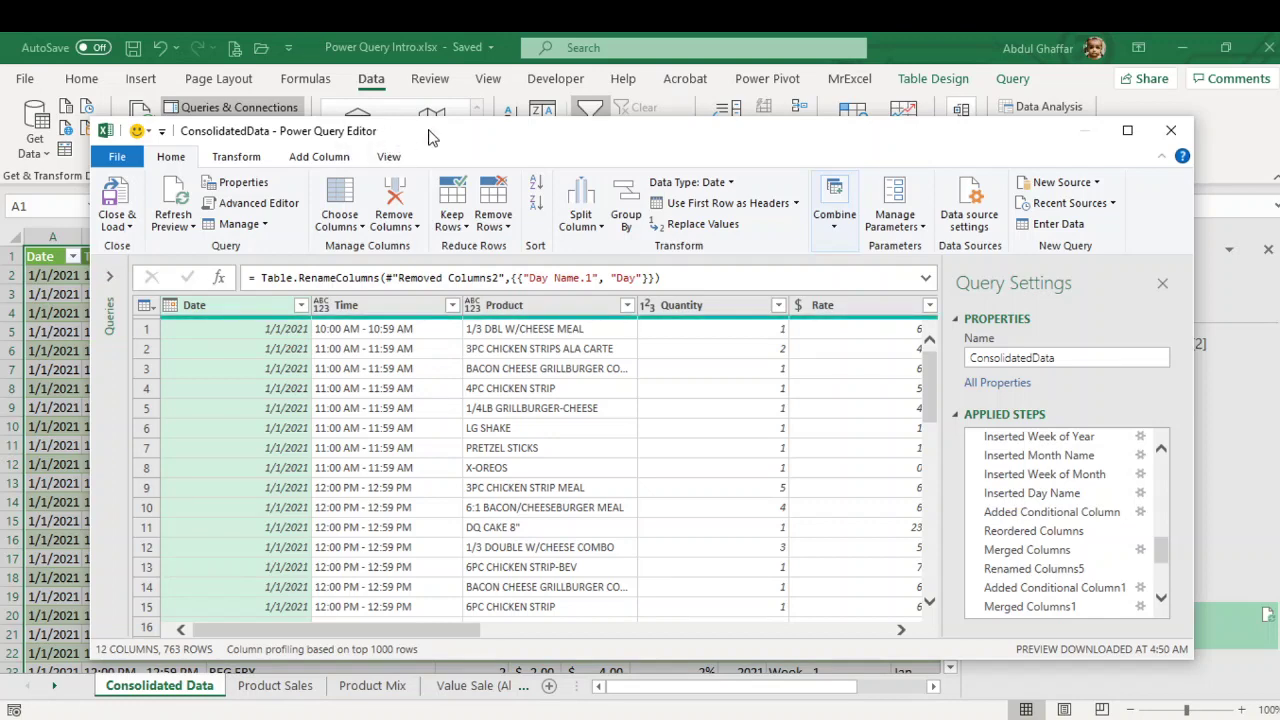
double_click(582, 136)
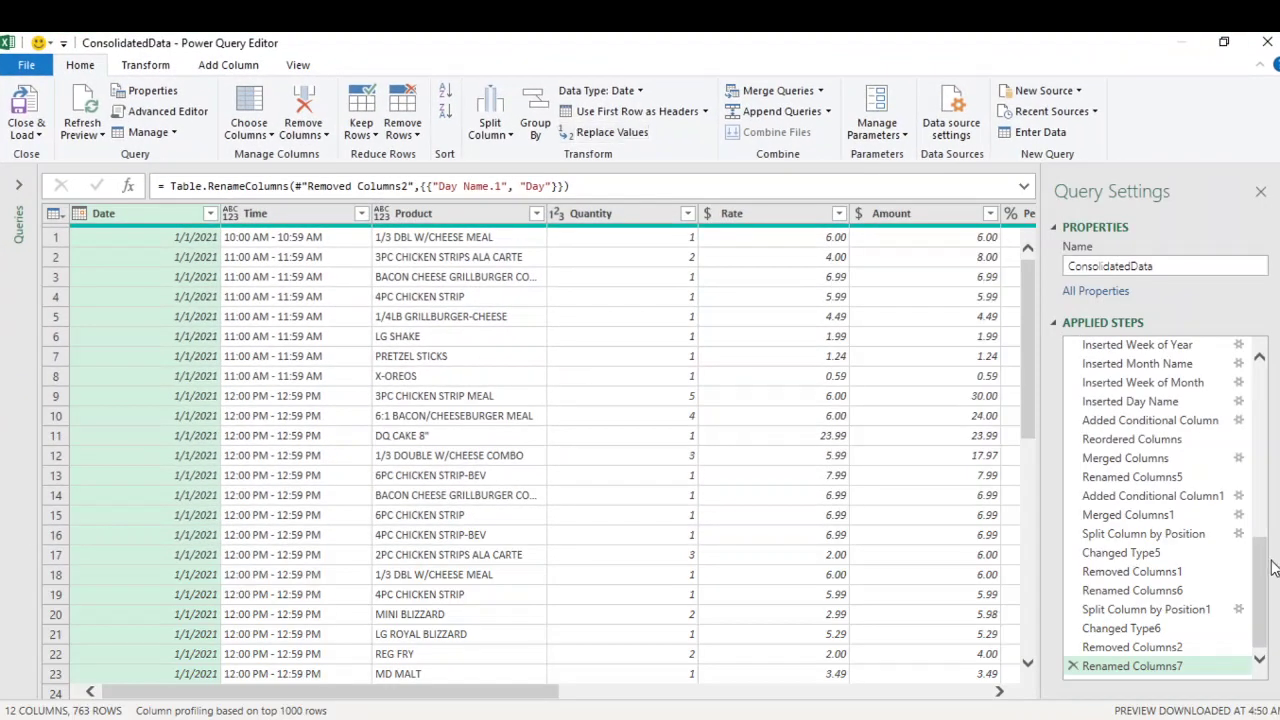
Select the Source step, open its folder settings, and open the Data Files folder
left_click_drag(1271, 562, 1270, 372)
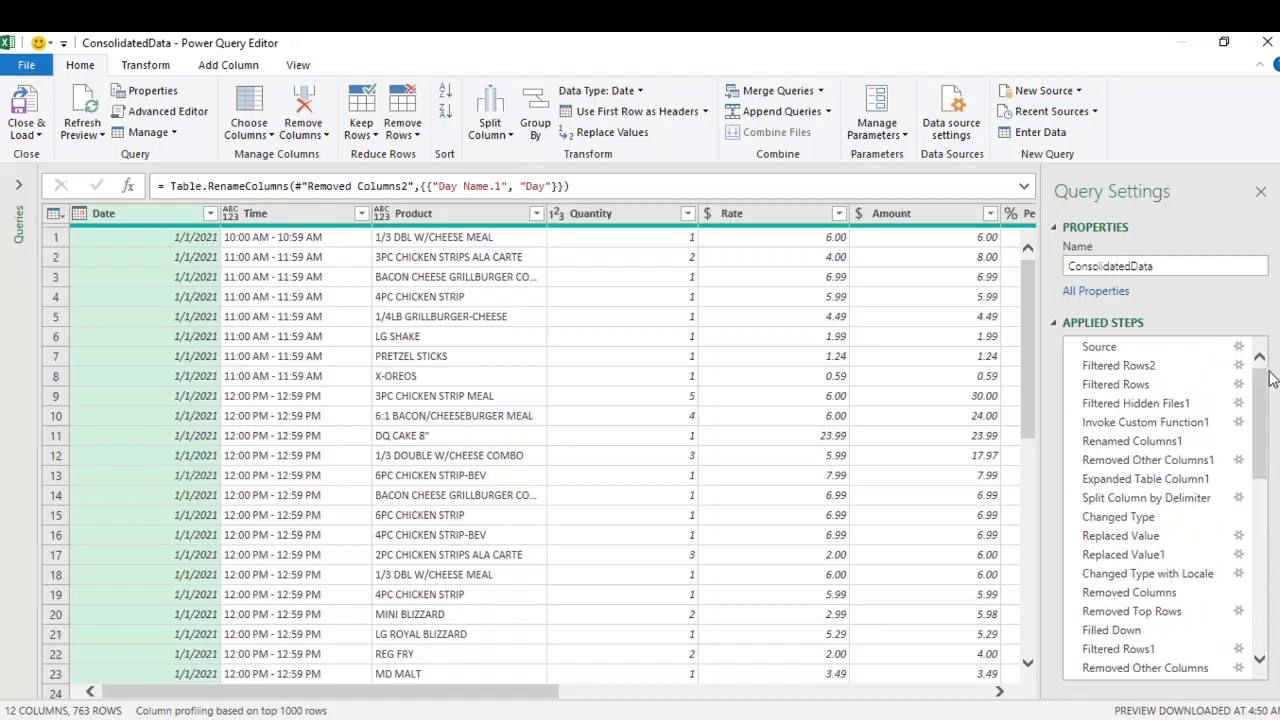
left_click(1142, 349)
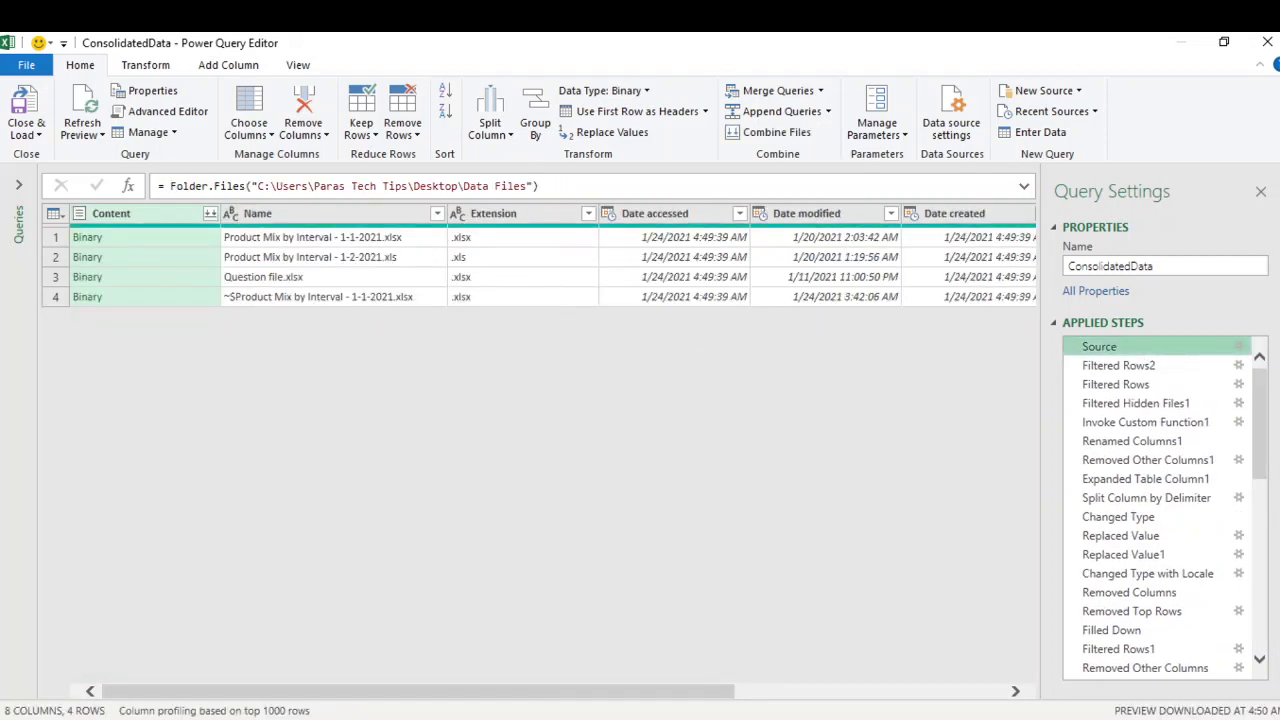
left_click(1239, 346)
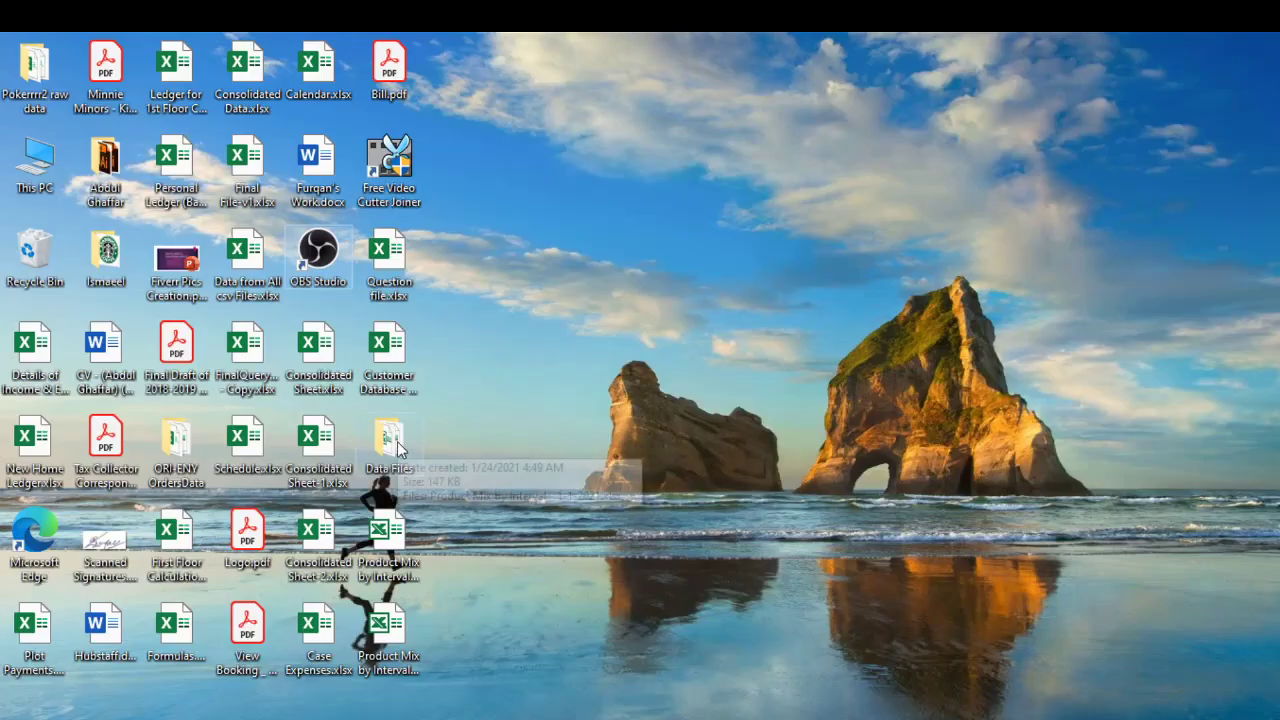
double_click(389, 440)
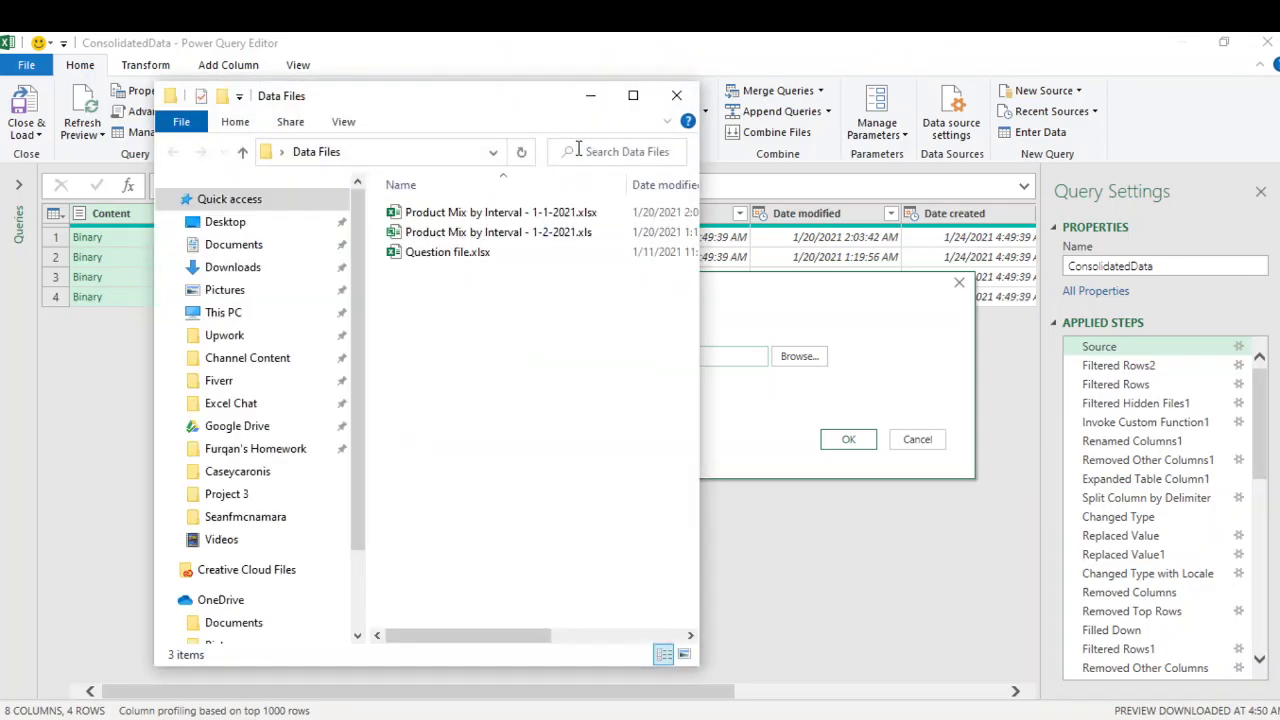
Check the 1-1-2021, 1-2-2021 and Question file workbooks' sizes, then return to the editor
left_click(633, 95)
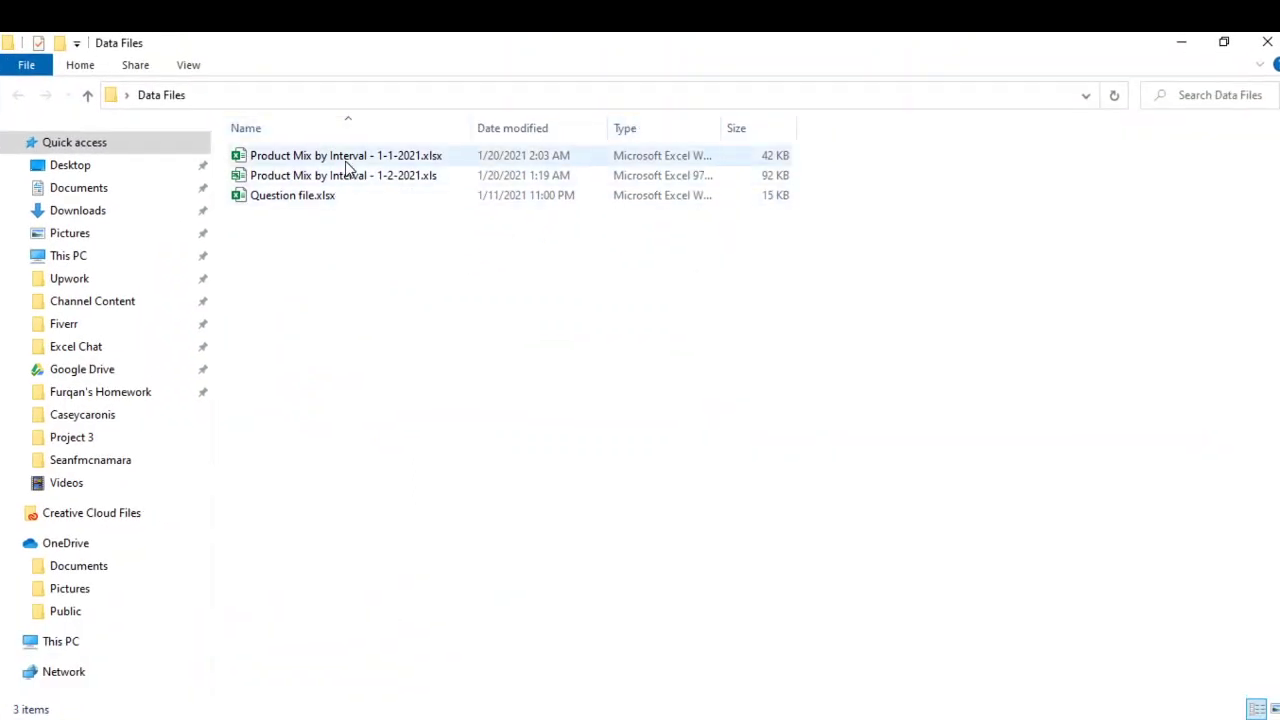
left_click(406, 160)
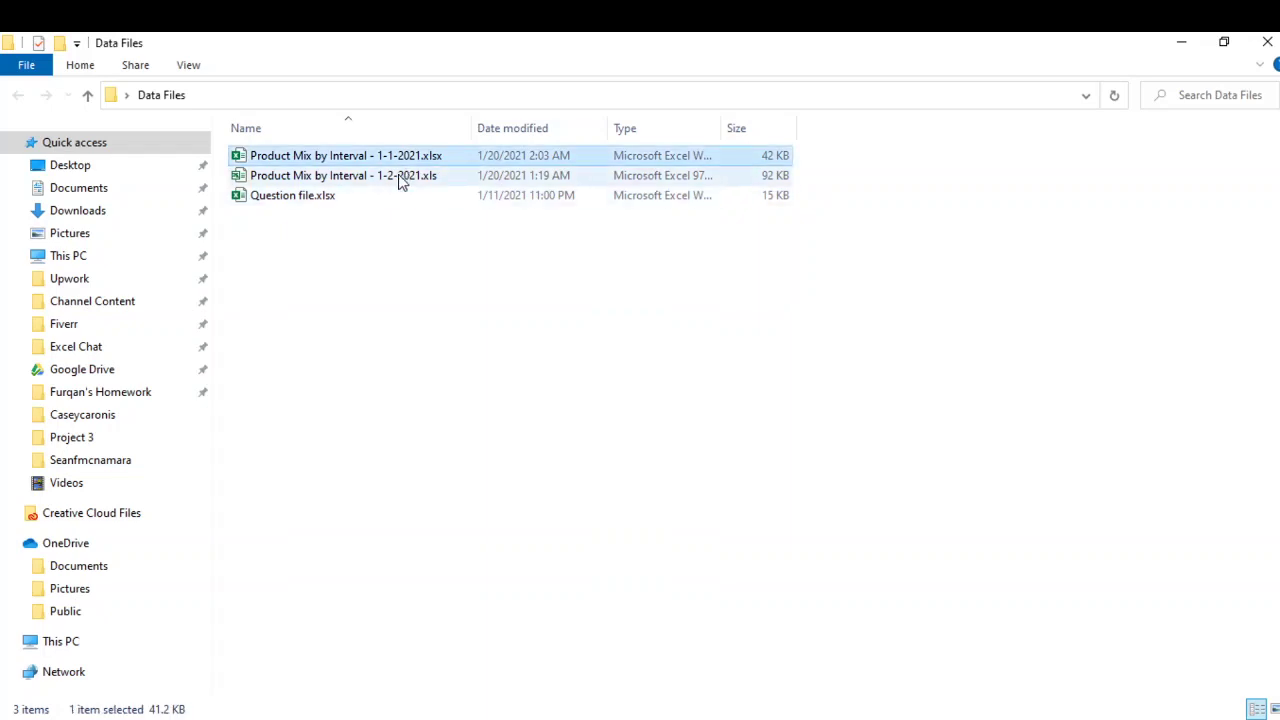
left_click(399, 180)
left_click(296, 200)
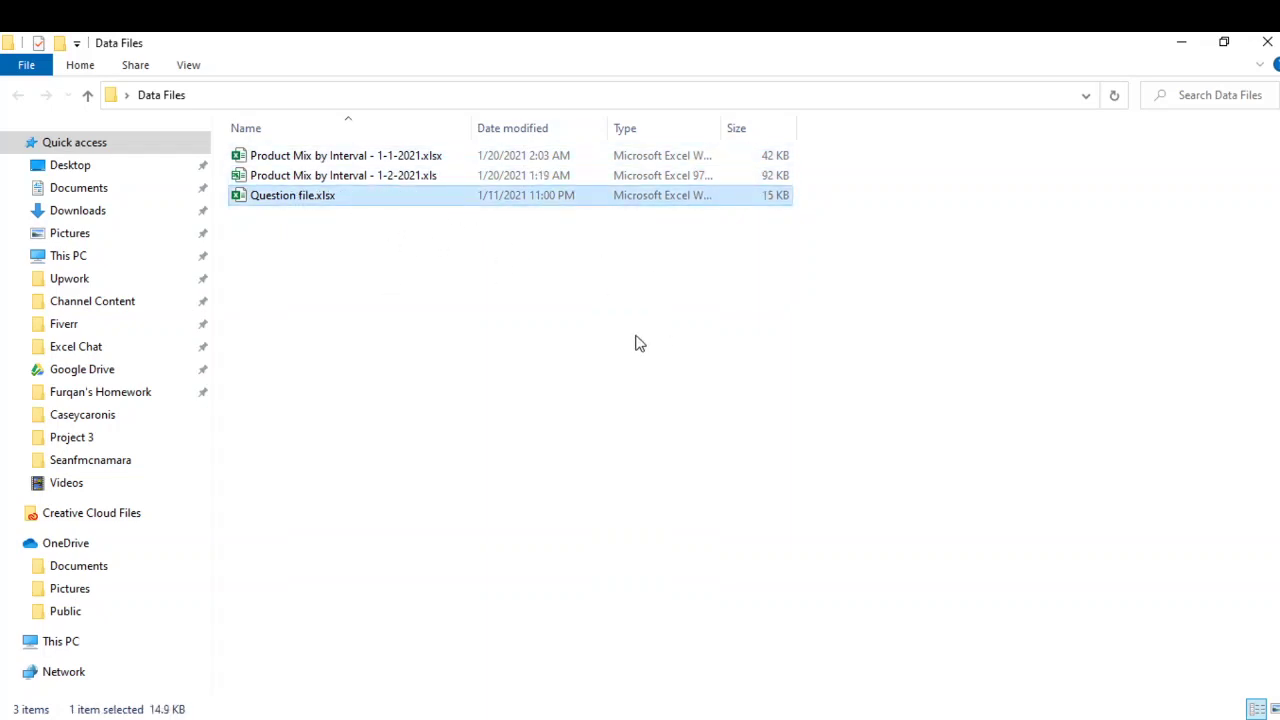
key("alt+Tab")
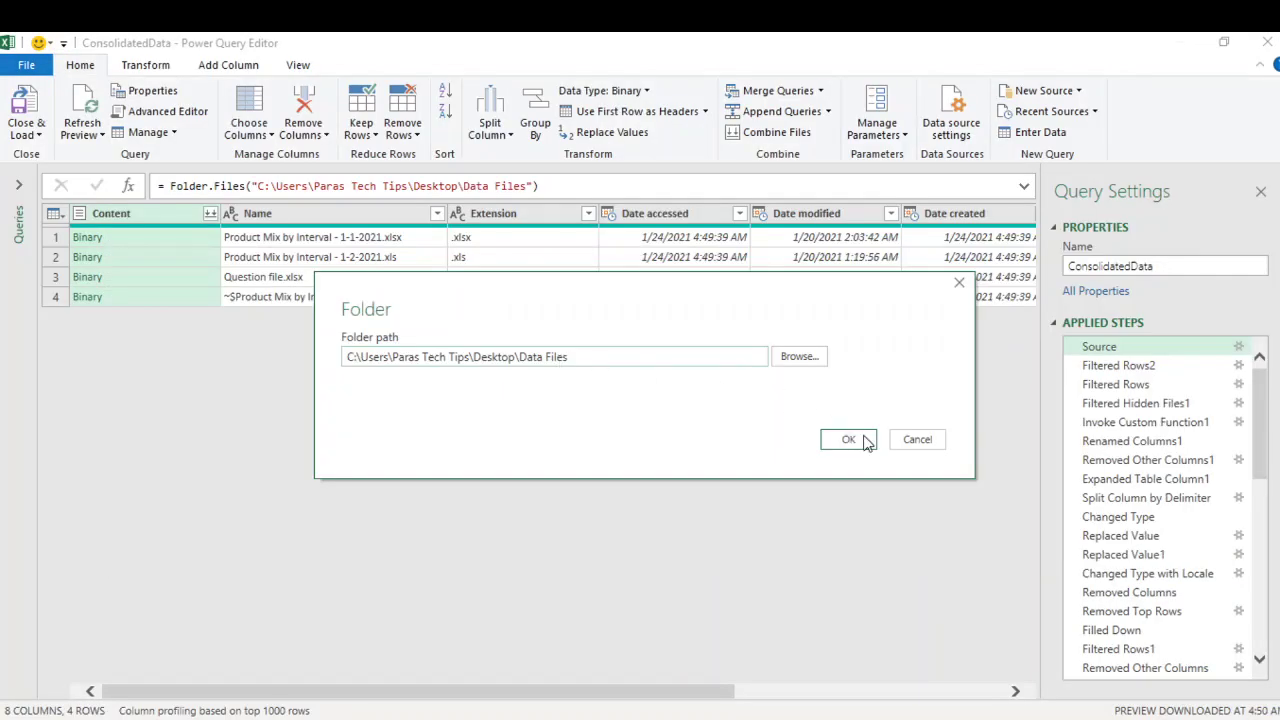
Cancel the Folder dialog and compare the Source and Filtered Rows2 step previews
left_click(913, 440)
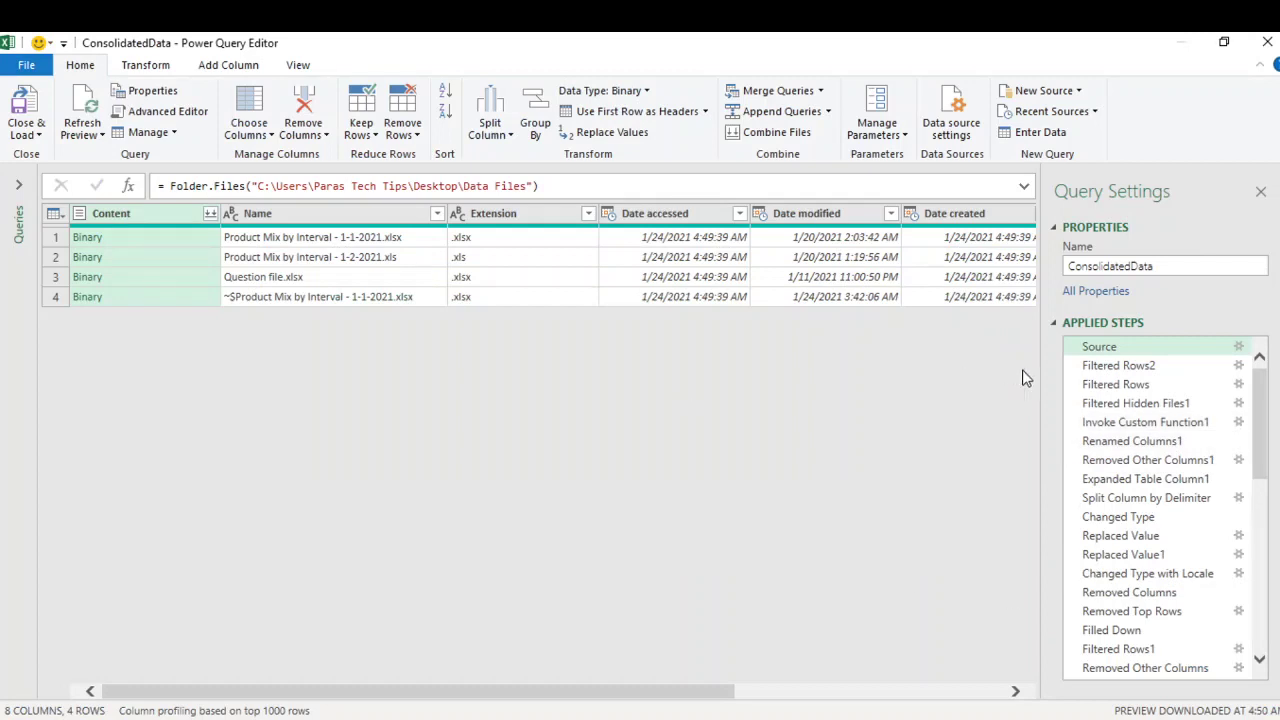
left_click(1117, 366)
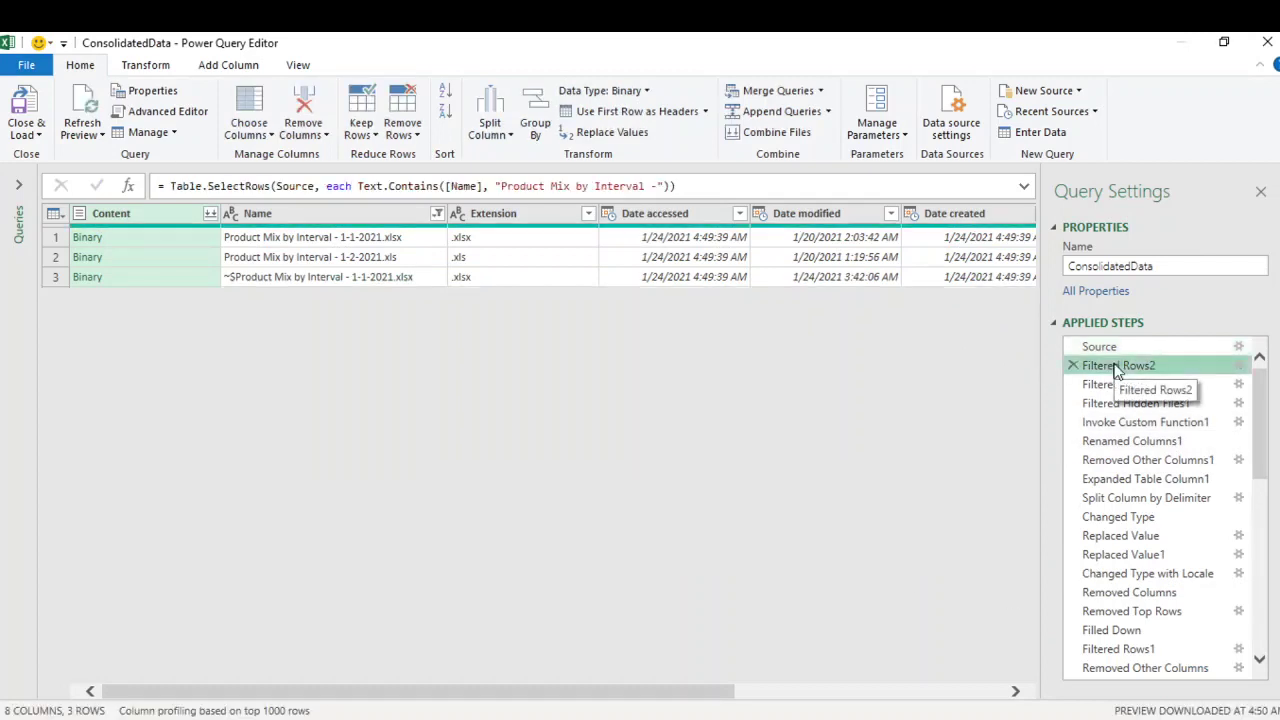
left_click(1112, 352)
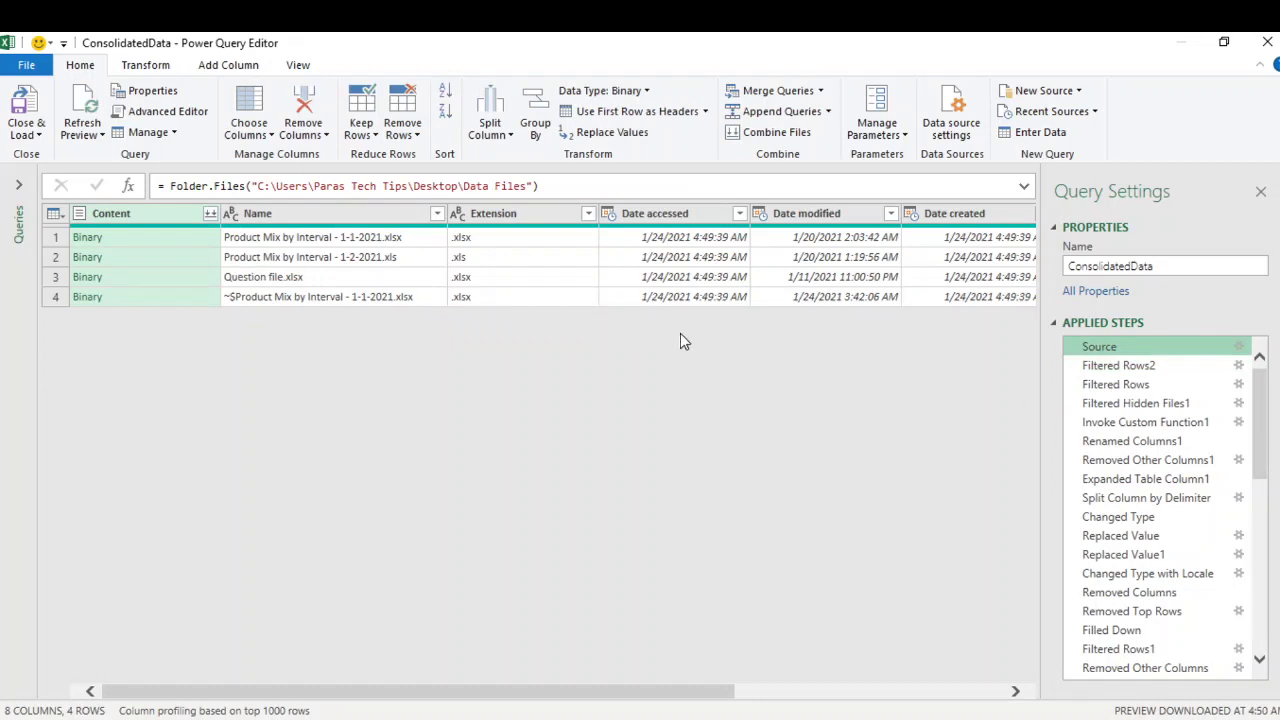
left_click(1090, 367)
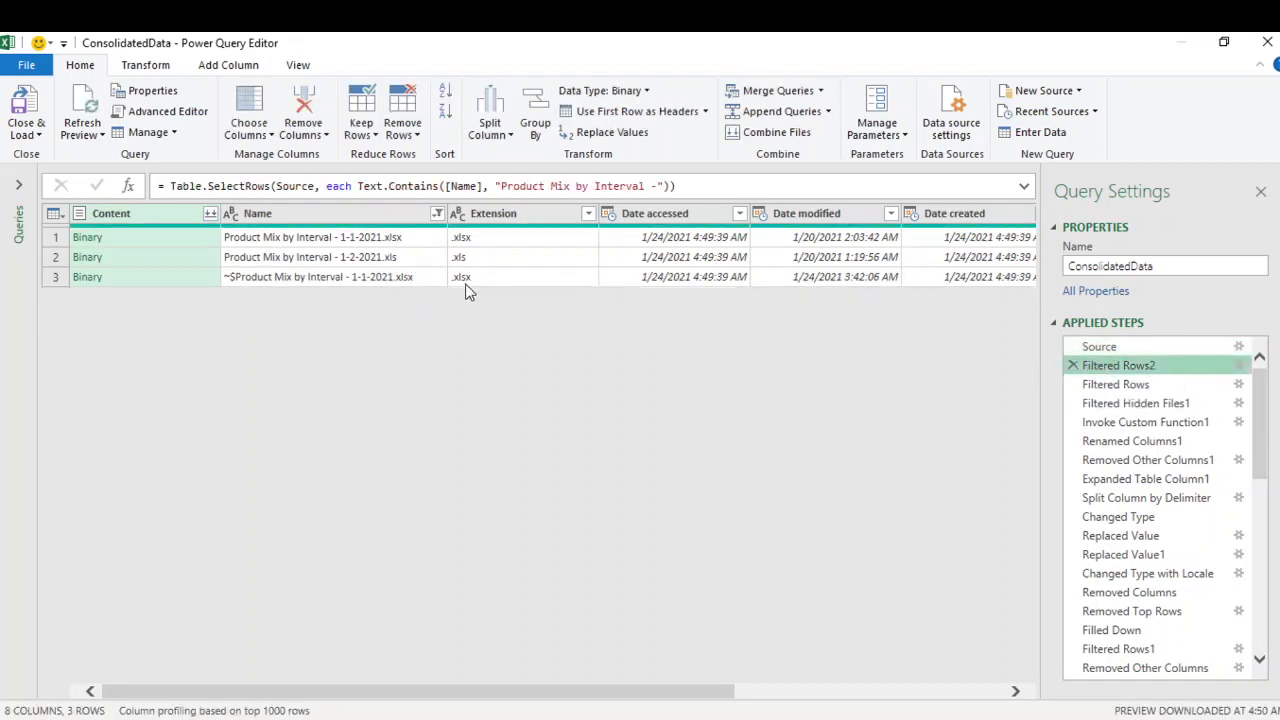
View the Filtered Rows2 filter settings, cancel unchanged, and preview the Filtered Rows extension step
left_click(1244, 367)
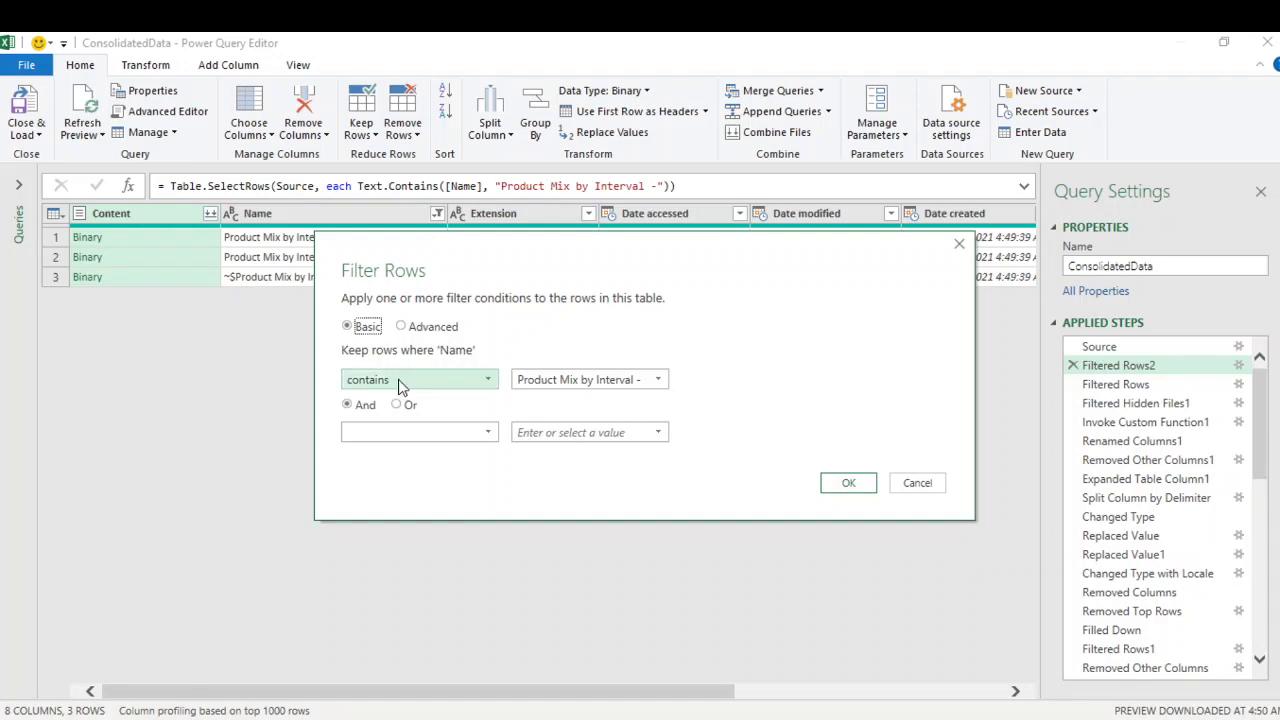
left_click_drag(387, 248, 256, 308)
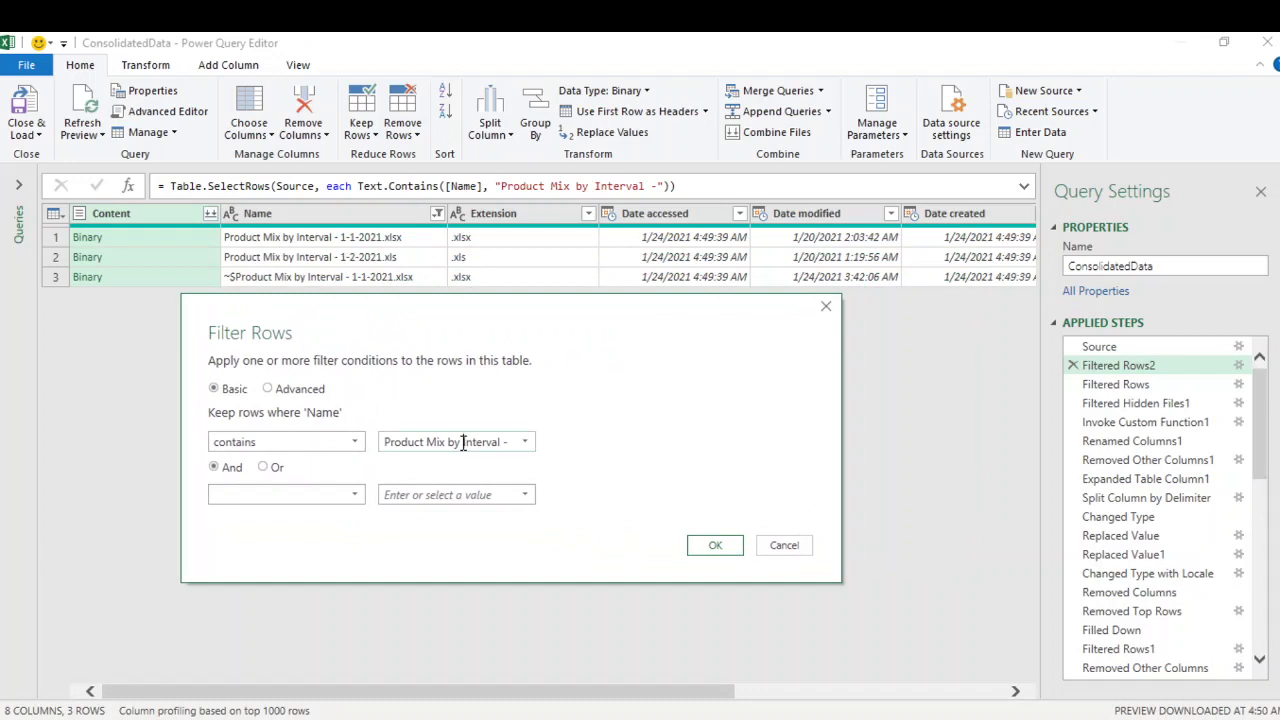
left_click(781, 546)
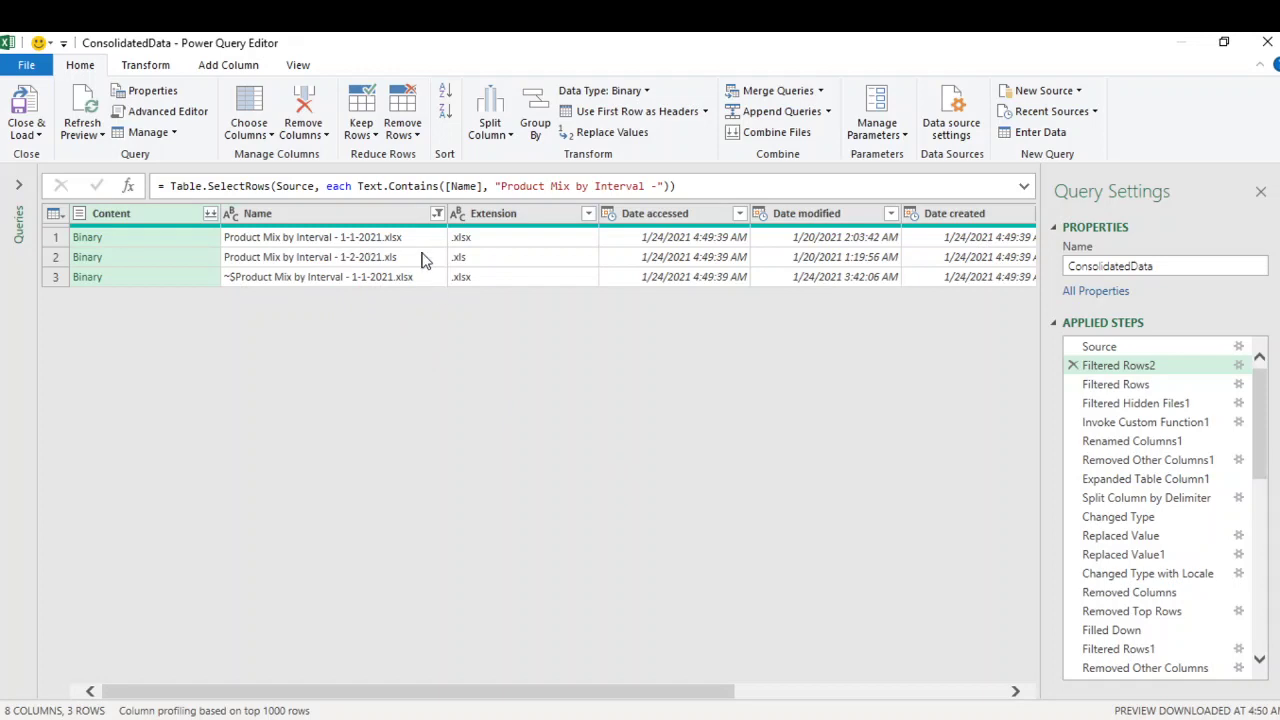
left_click(1090, 385)
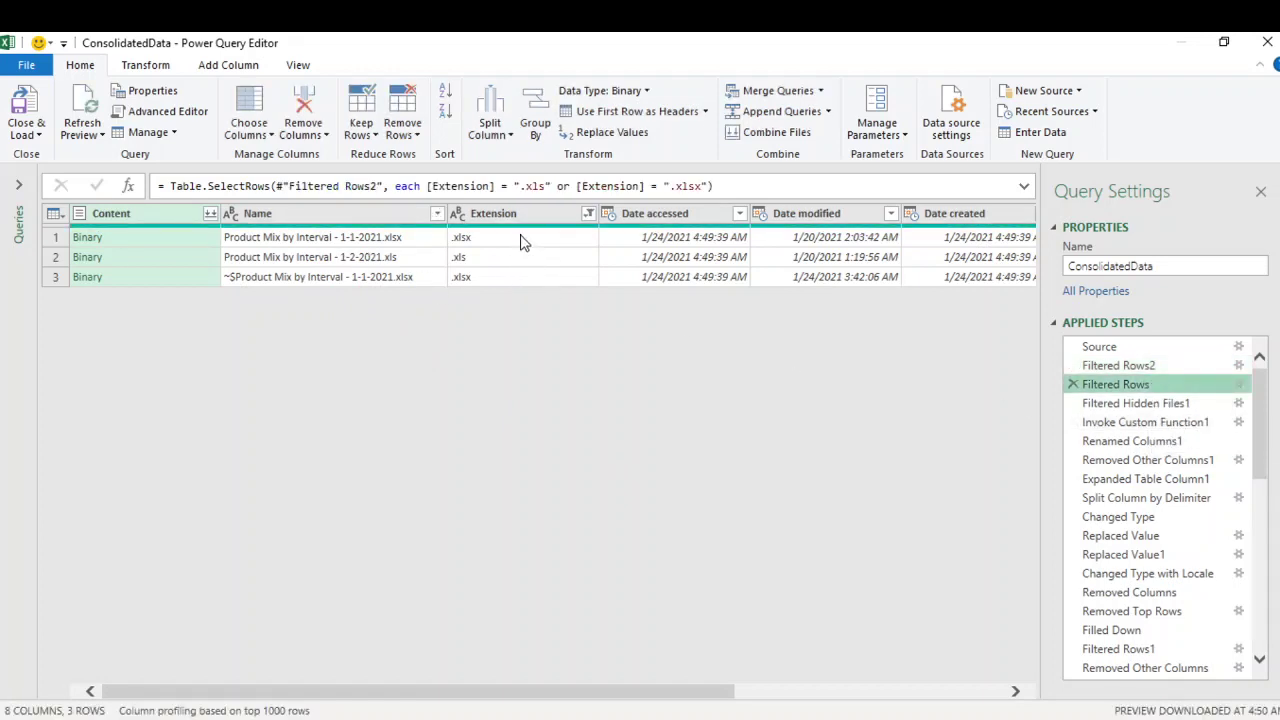
left_click(588, 214)
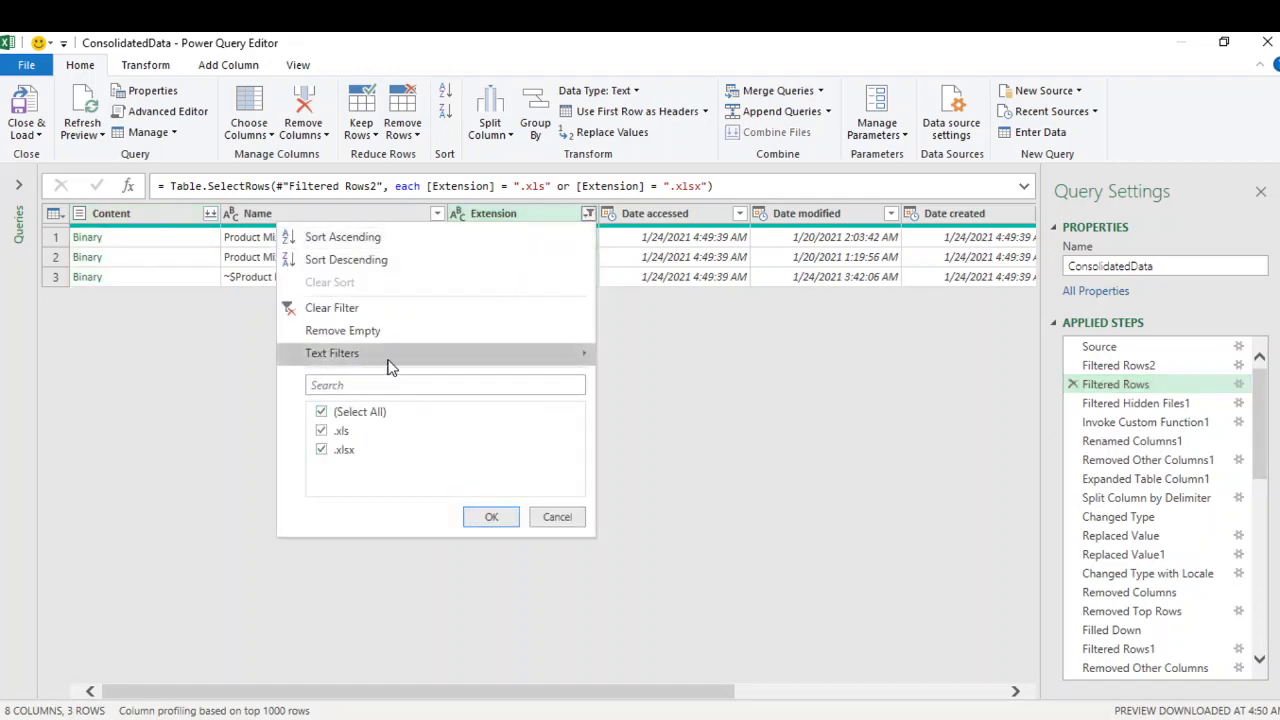
mouse_move(396, 363)
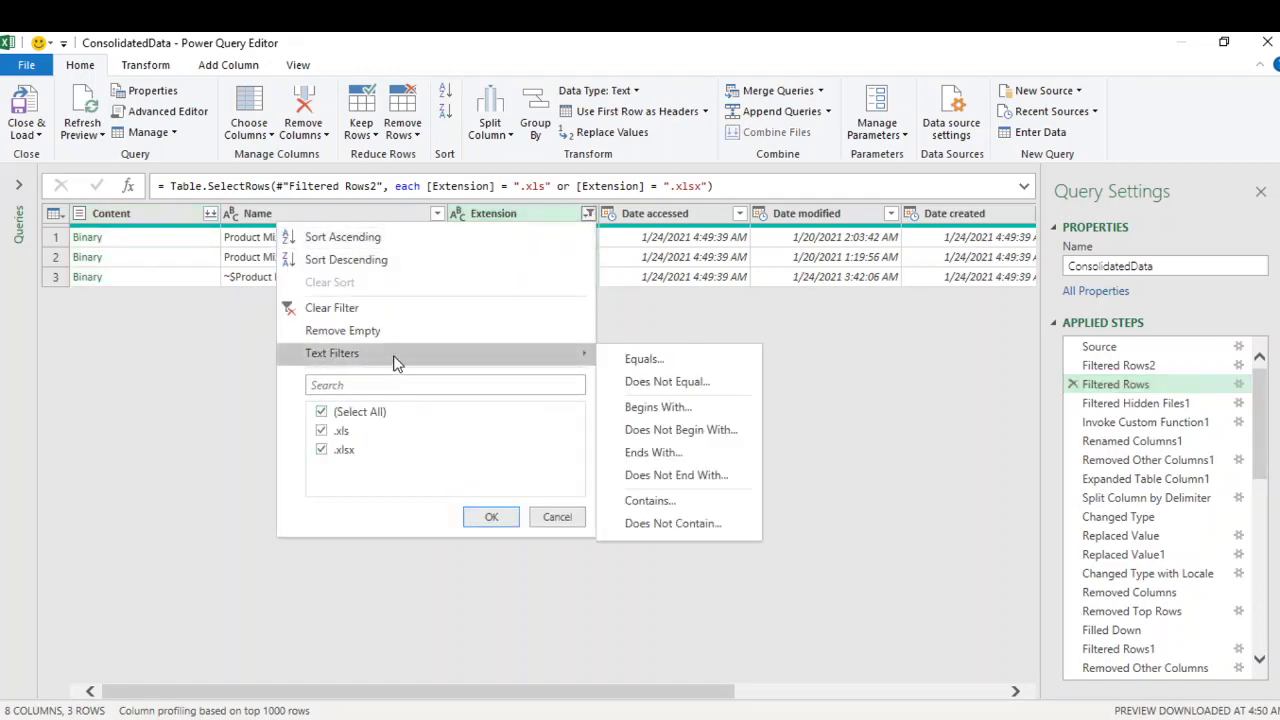
left_click(579, 520)
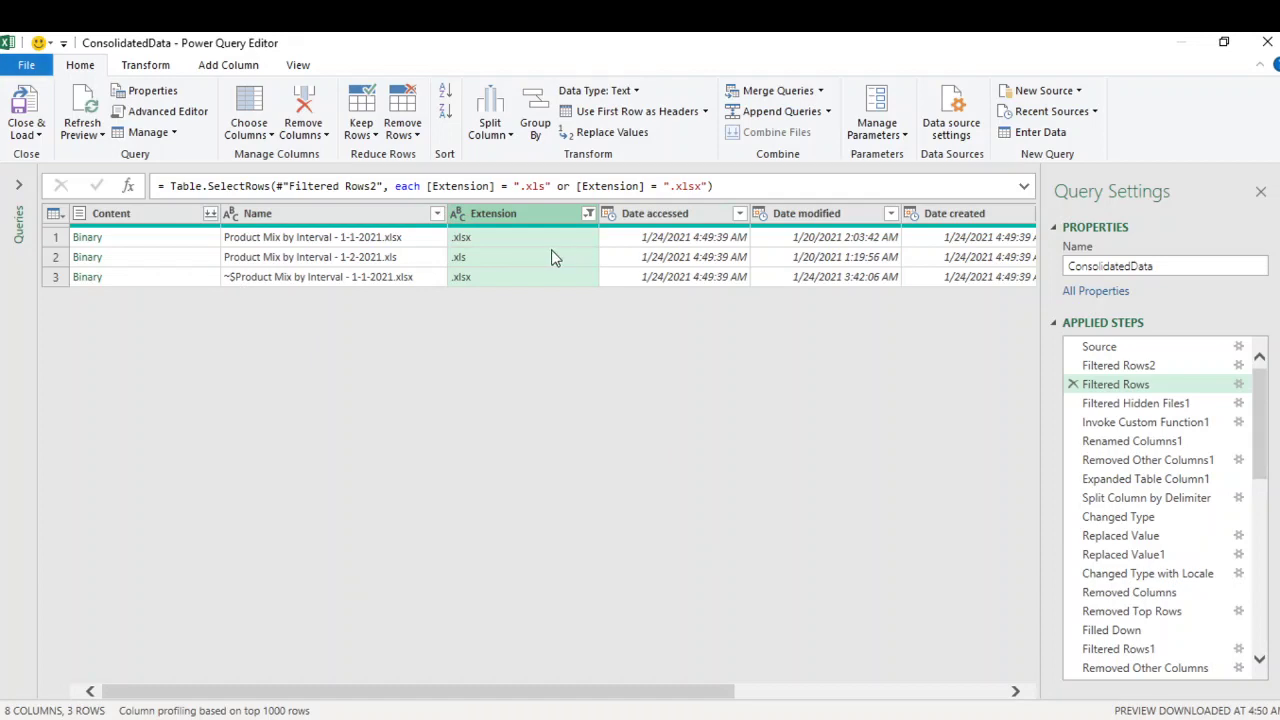
Preview the query steps from Filtered Hidden Files1 through Changed Type with Locale and Removed Top Rows
left_click(1150, 403)
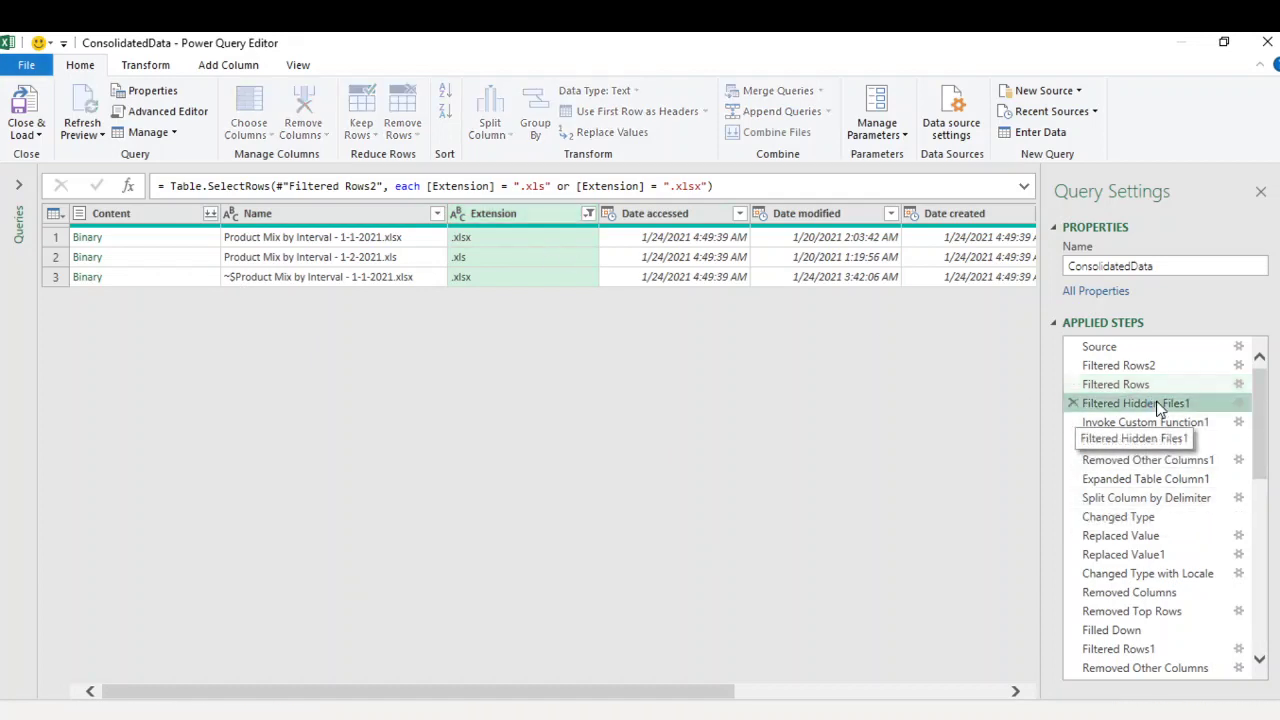
scroll(1162, 445, "down", 2)
scroll(1155, 460, "up", 1)
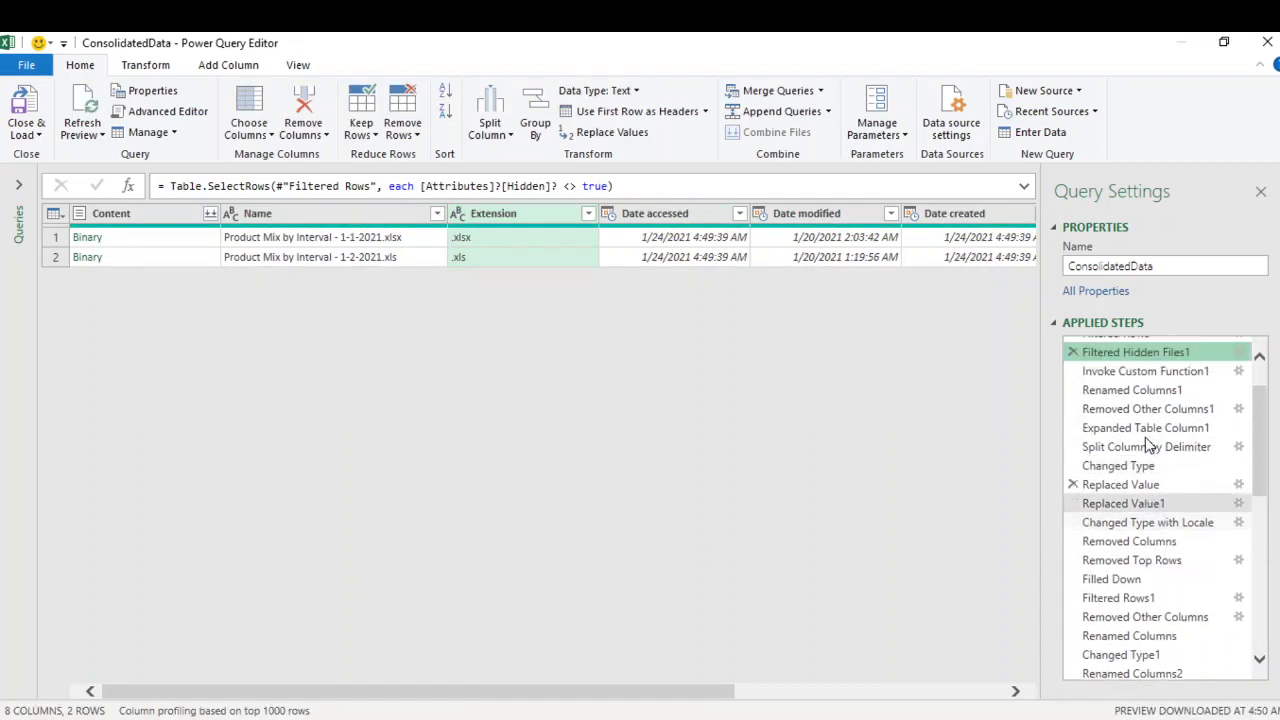
left_click(1125, 390)
left_click(1140, 409)
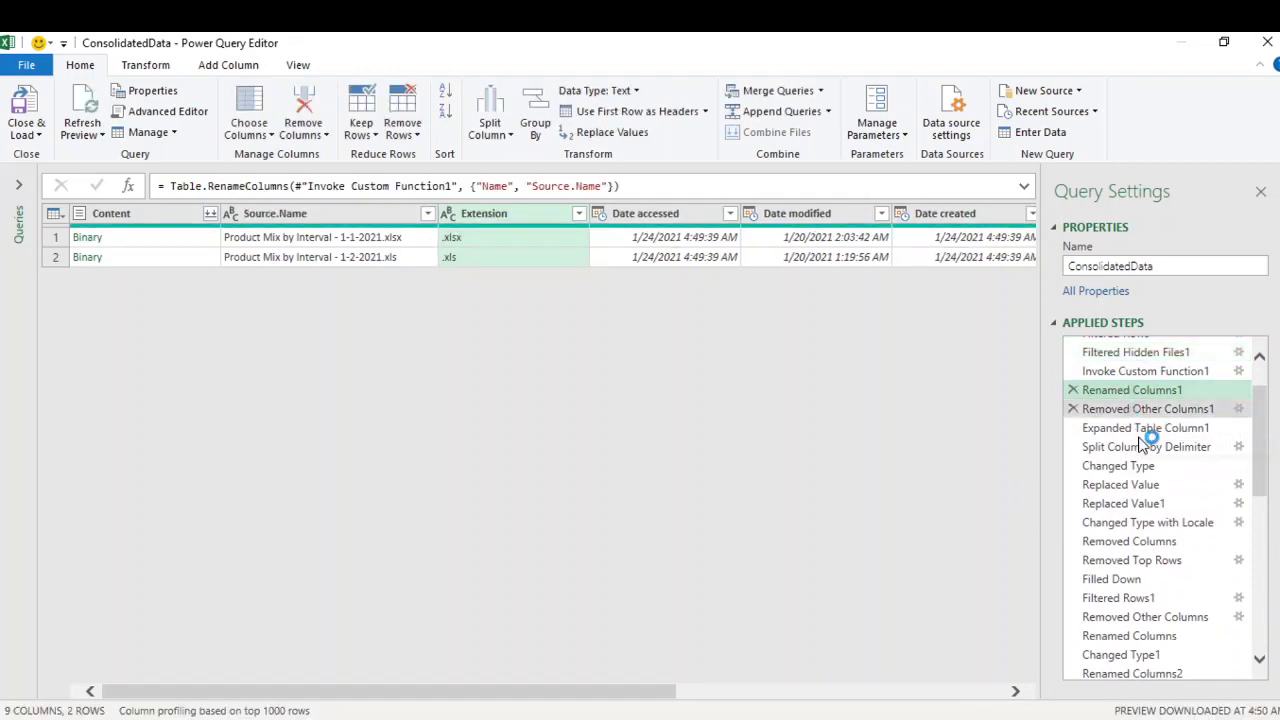
left_click(1140, 466)
left_click(1143, 521)
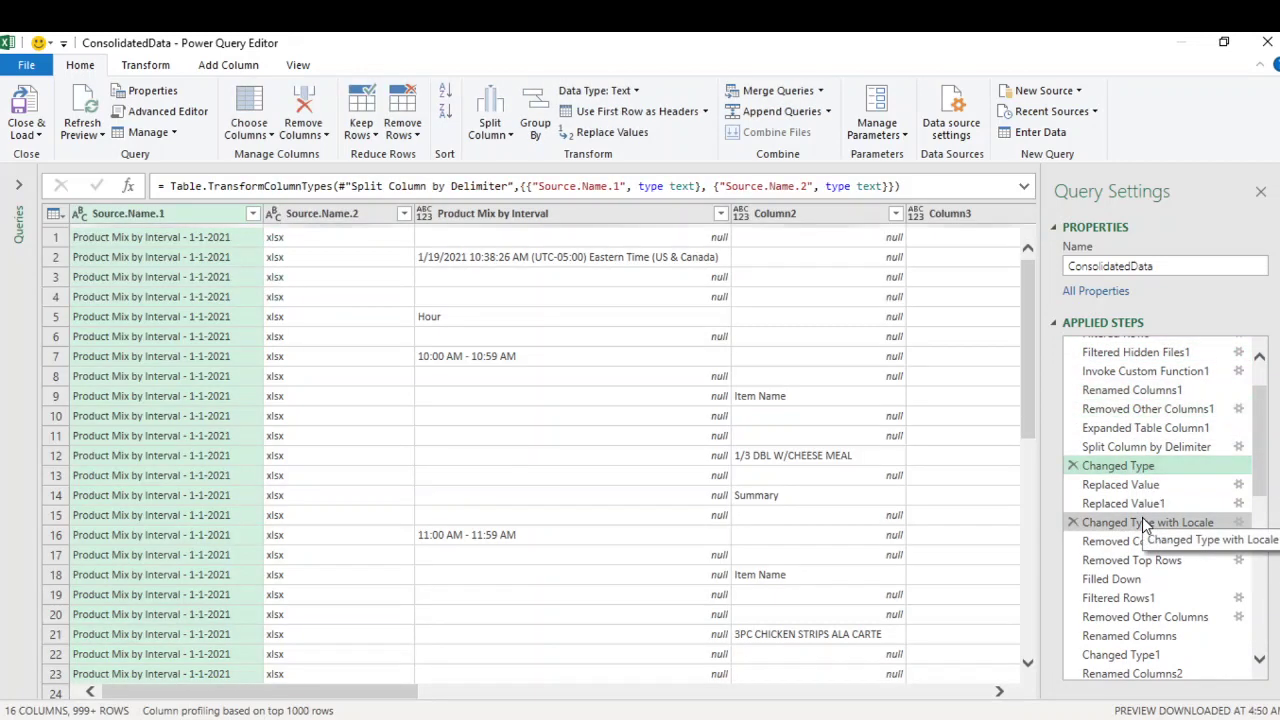
left_click(1137, 561)
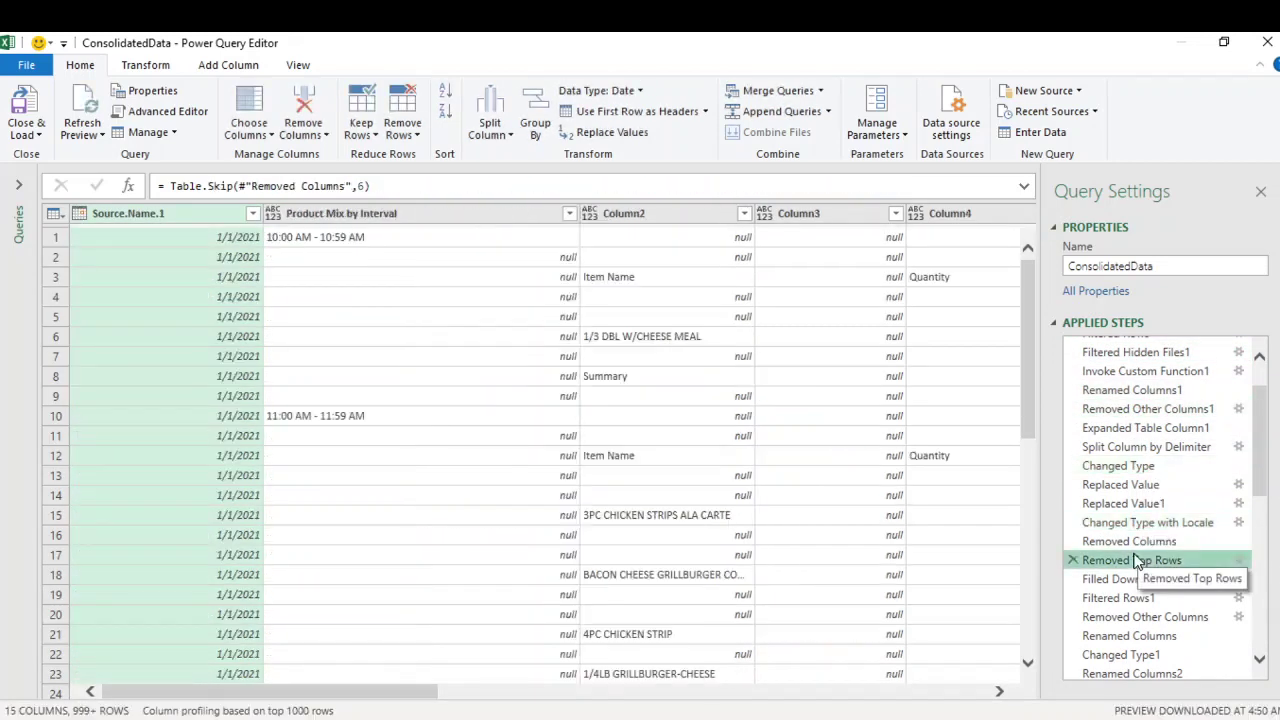
Preview Changed Type5 and the final Renamed Columns7 step, showing the 12-column, 763-row result
scroll(1142, 570, "down", 5)
scroll(1143, 575, "down", 3)
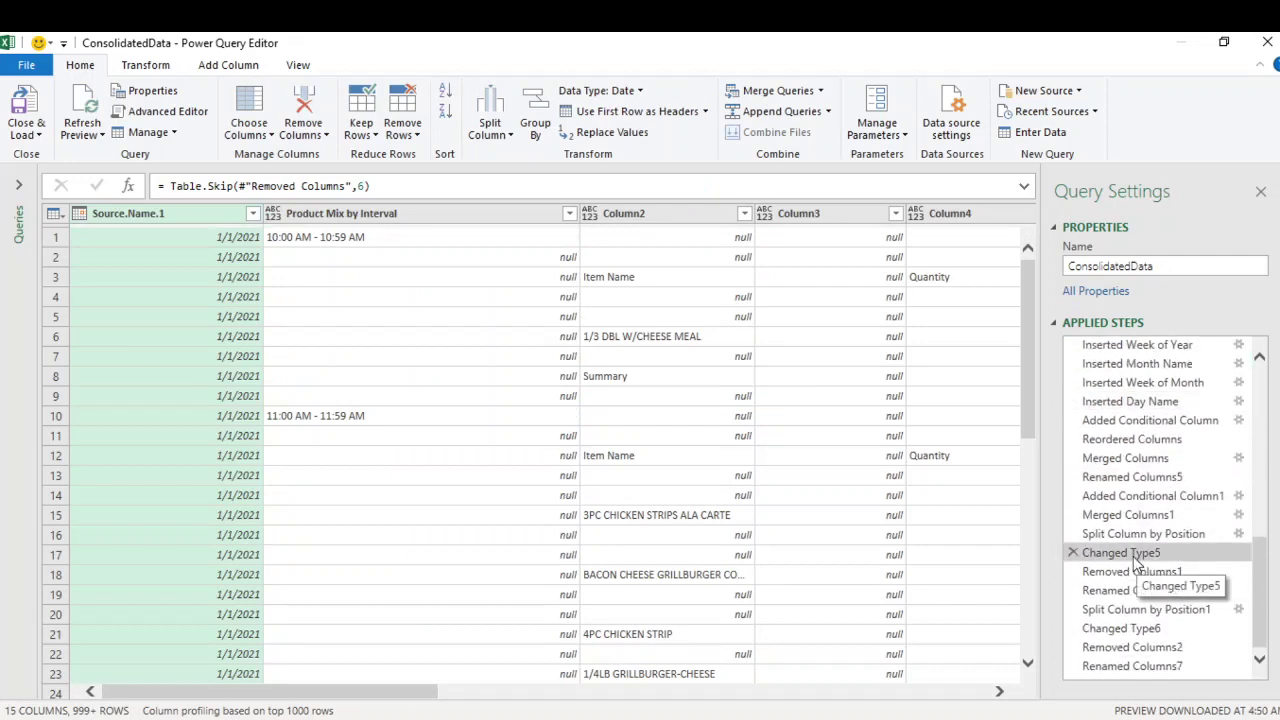
left_click(1135, 562)
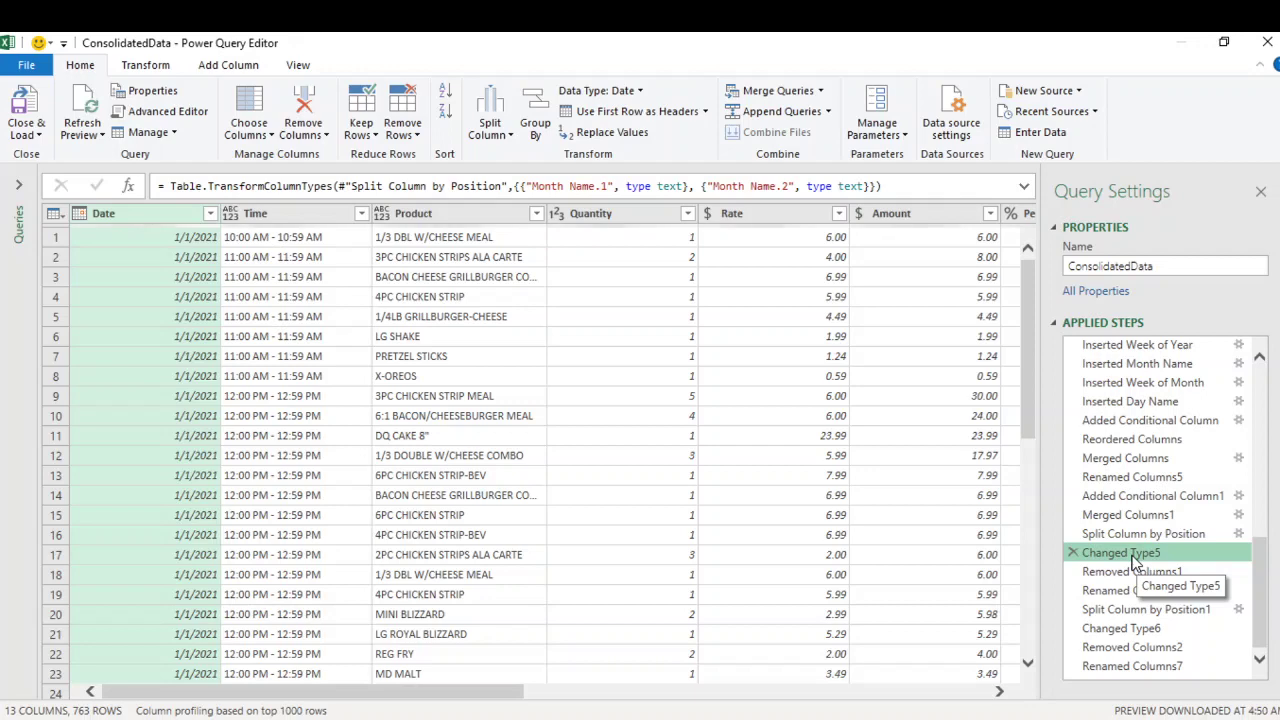
scroll(1135, 565, "up", 5)
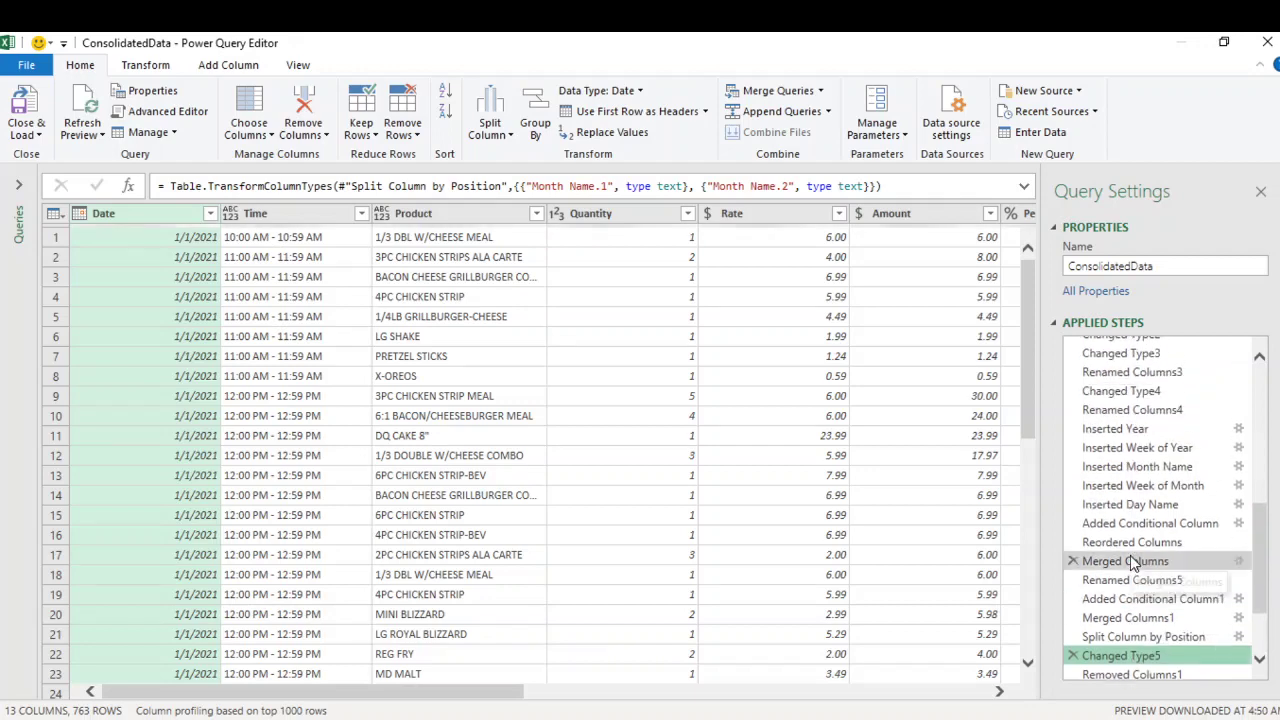
scroll(1133, 566, "down", 5)
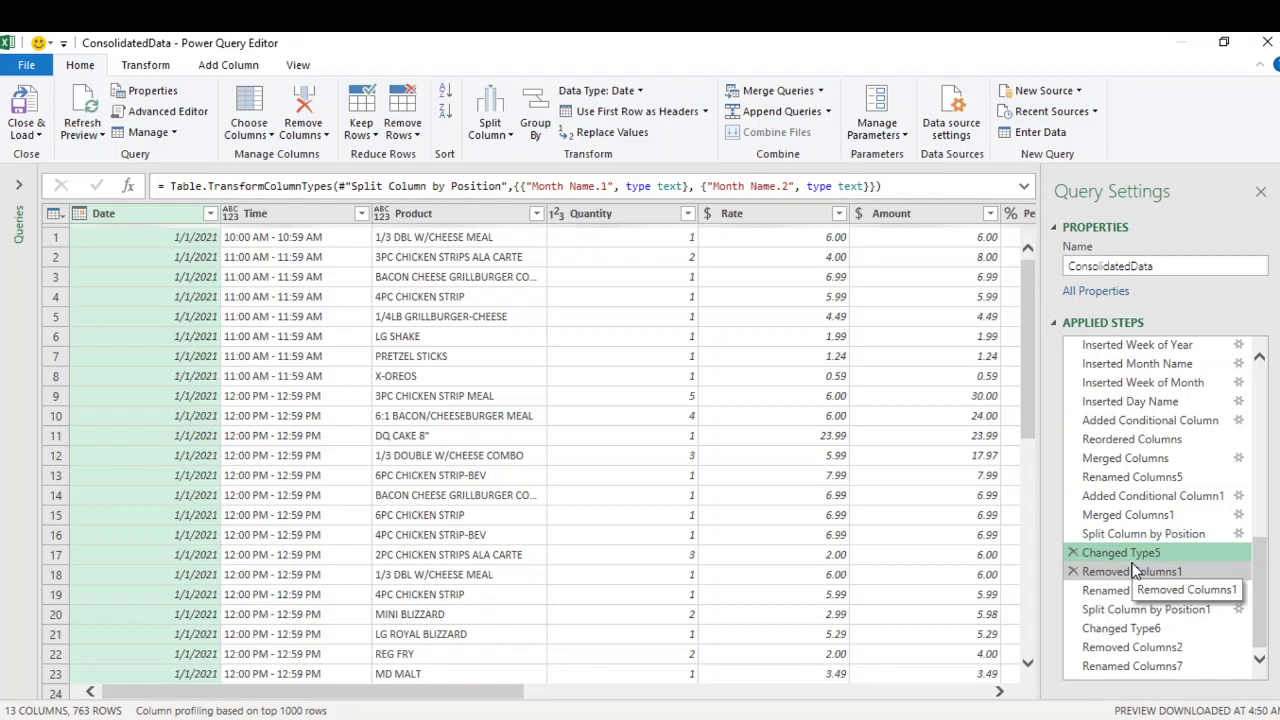
left_click(1155, 668)
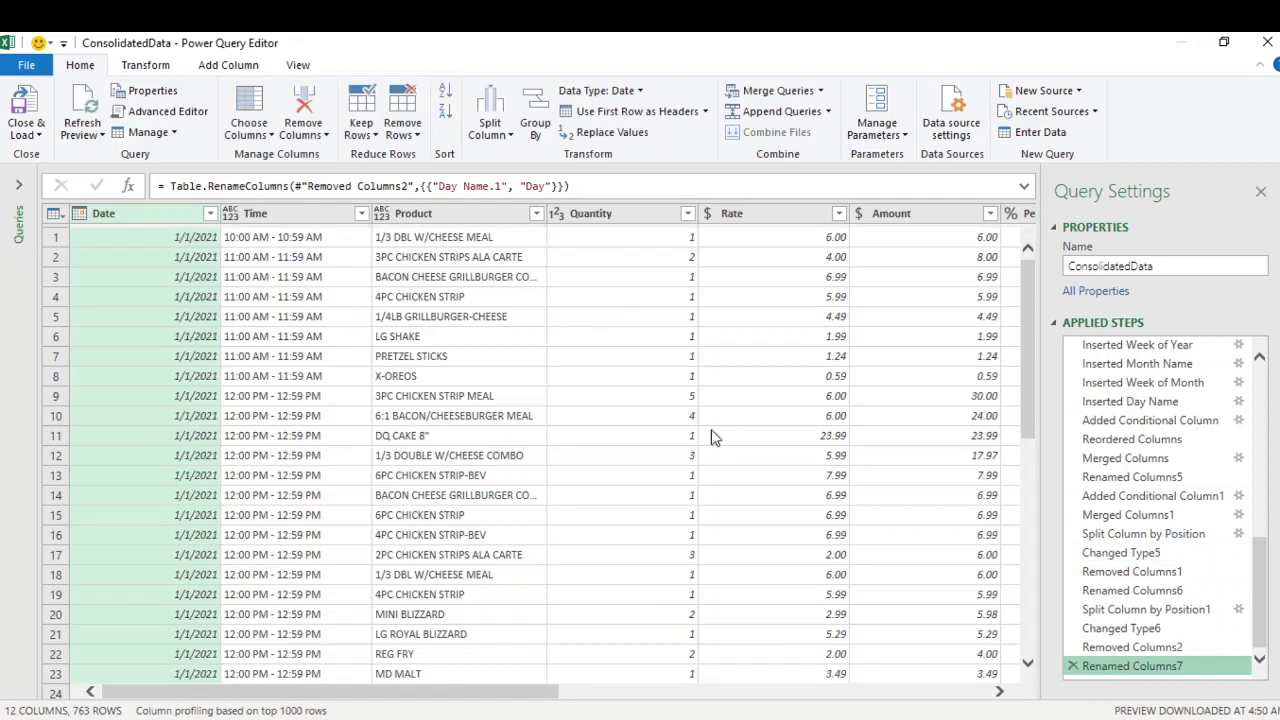
left_click_drag(1035, 376, 1030, 290)
left_click_drag(500, 700, 314, 657)
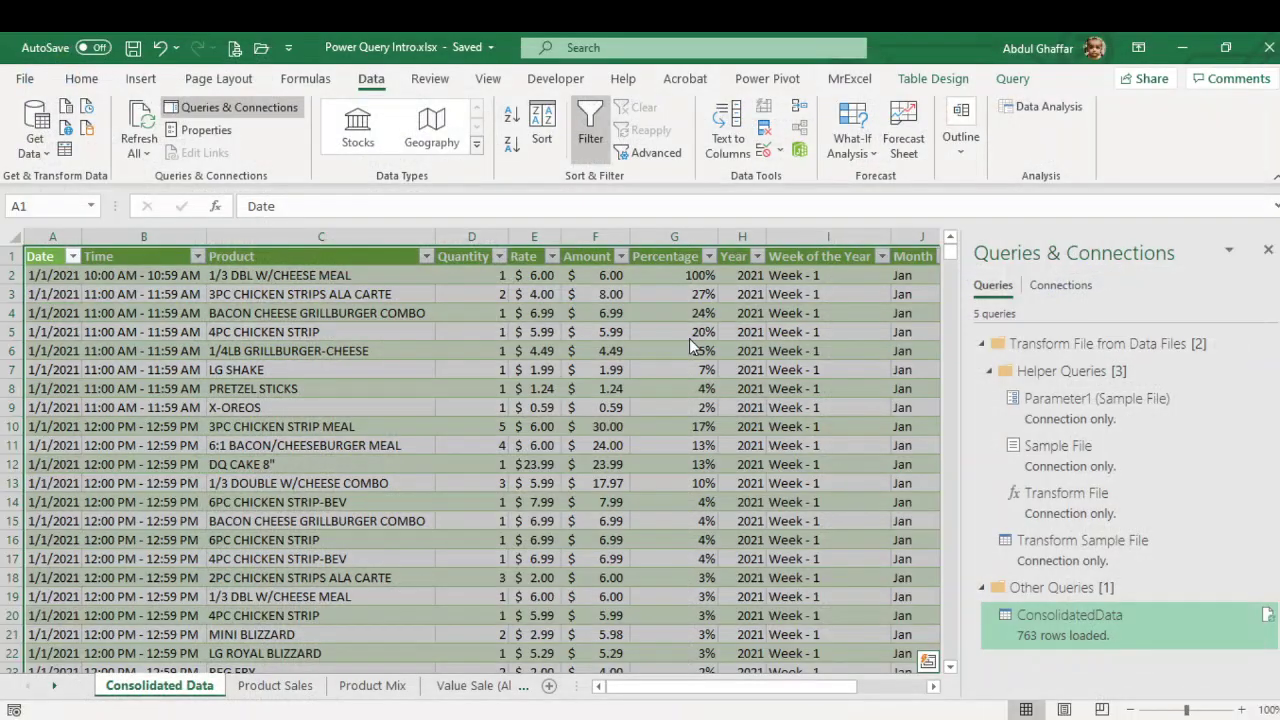
Jump from a column A date to the table's last row, 764, confirming 763 loaded rows
left_click(379, 363)
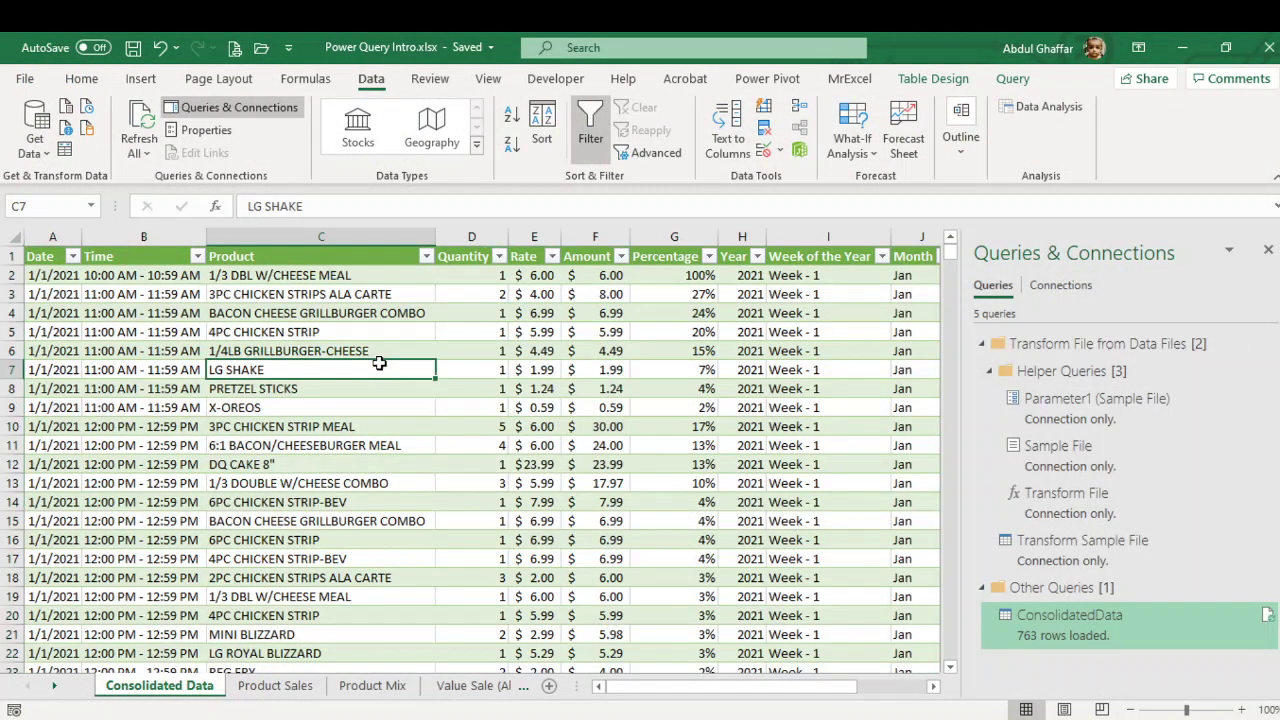
left_click(60, 426)
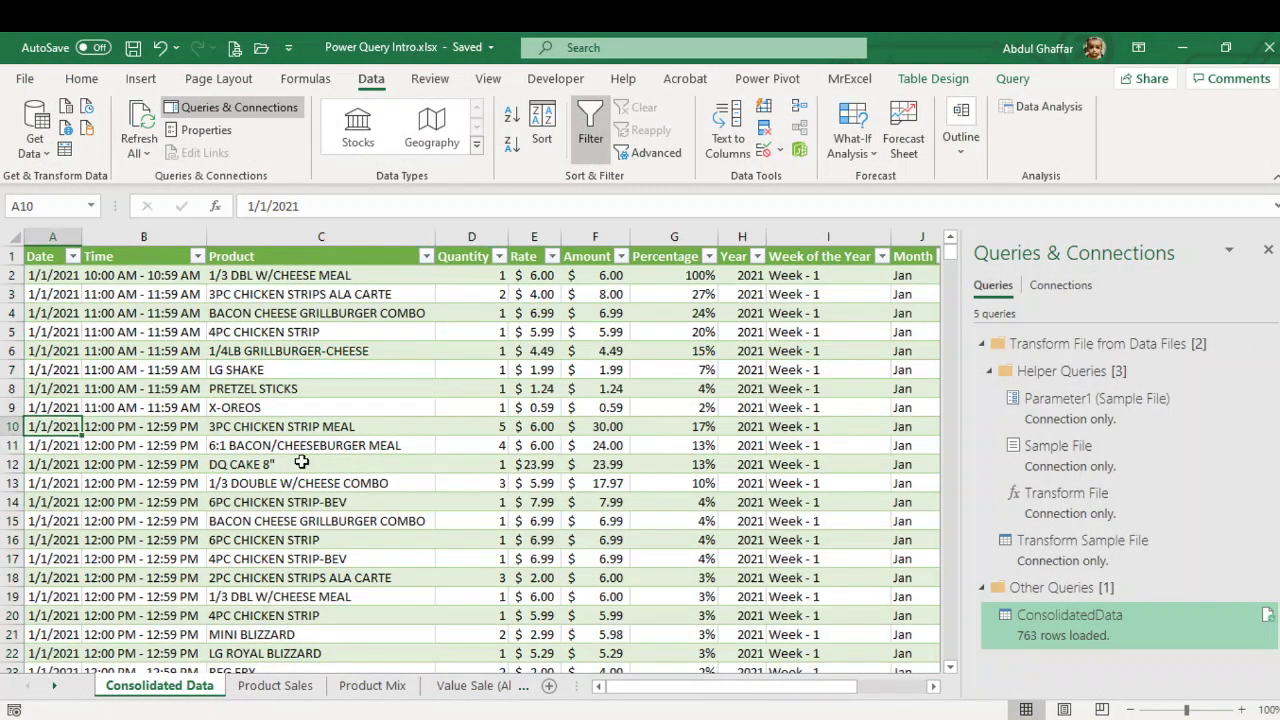
key("ctrl+Down")
scroll(300, 457, "down", 5)
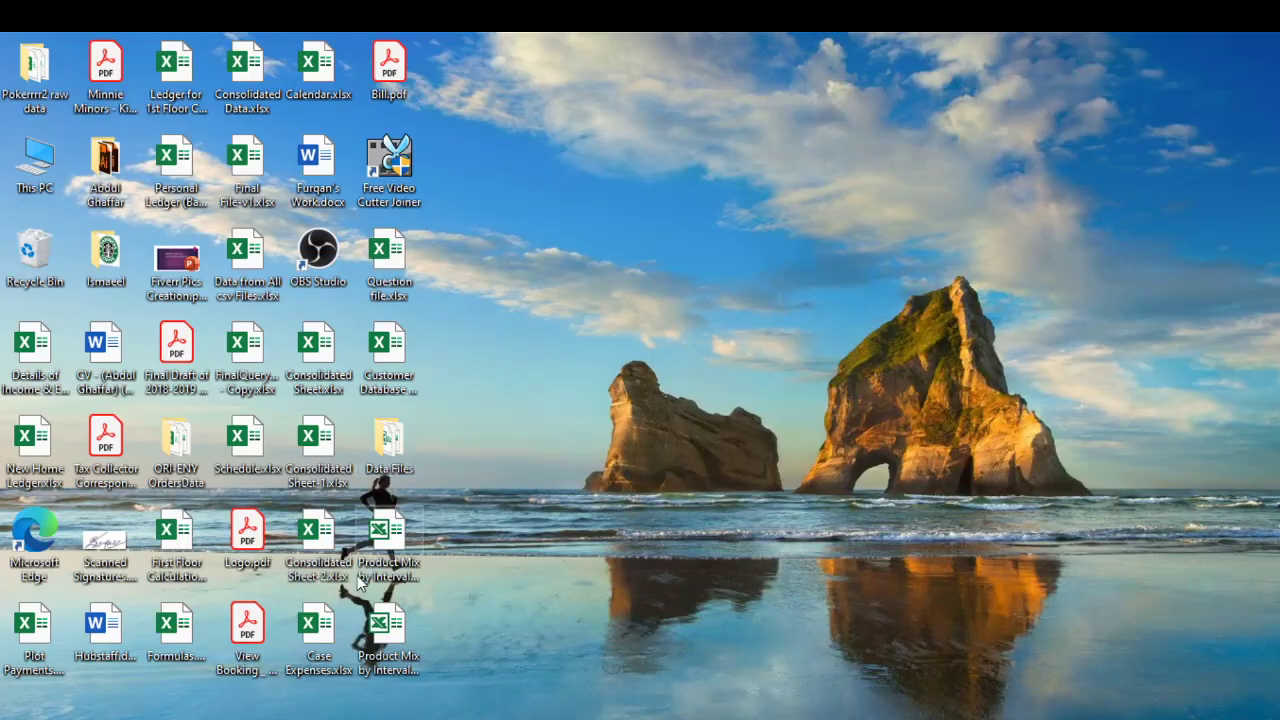
Select the 1-3-2021 and 1-4-2021 Product Mix workbooks on the desktop and glance at the 1-4 report
left_click(405, 537)
left_click(390, 640)
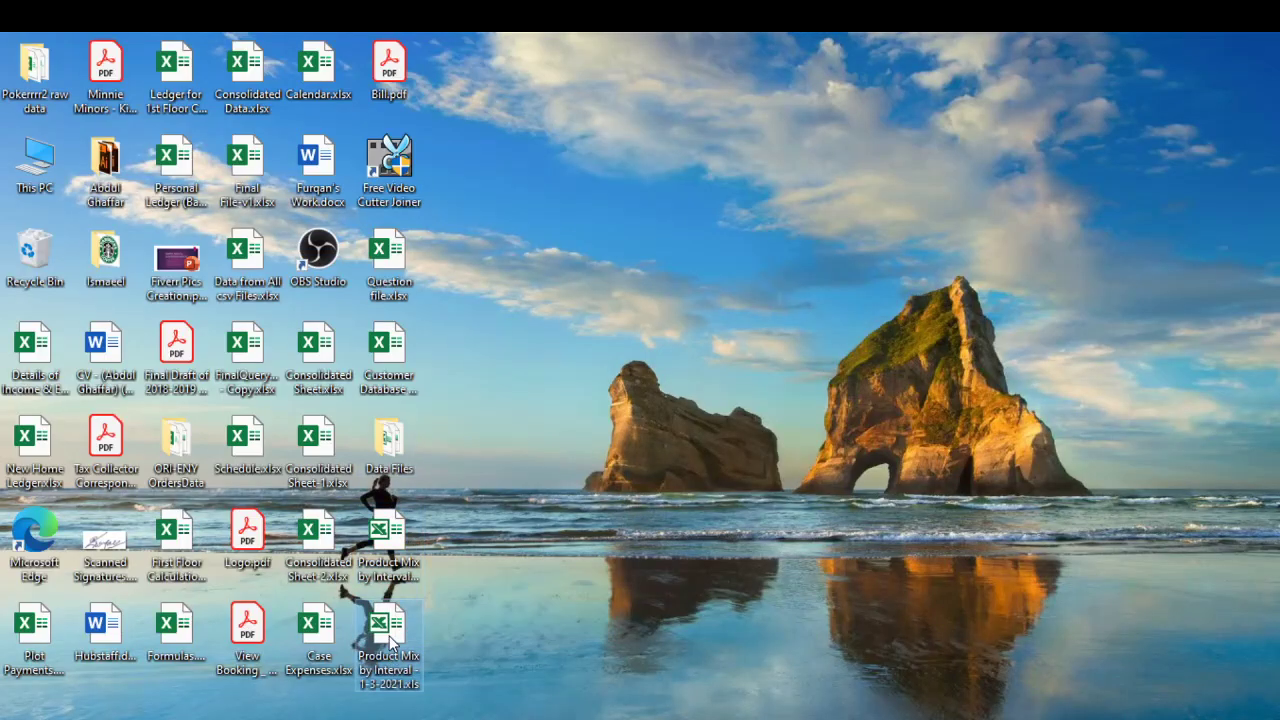
left_click(480, 648)
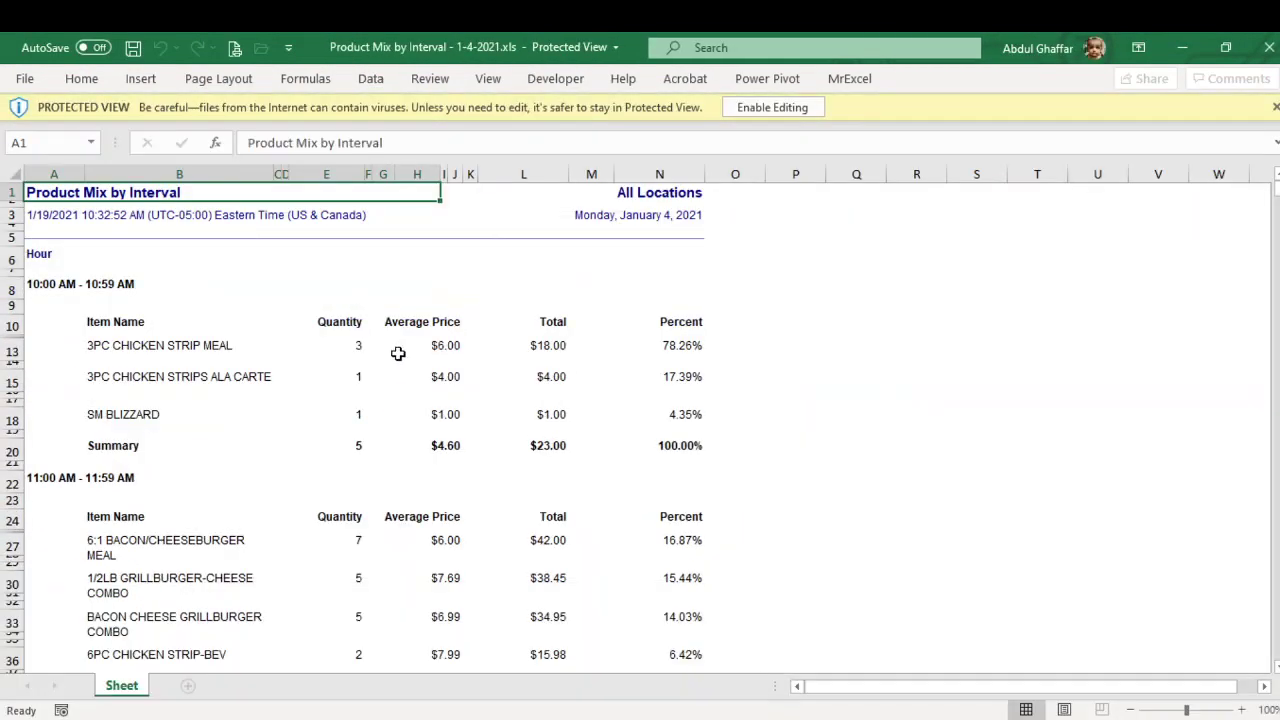
left_click(397, 352)
left_click(262, 318)
key("ctrl+a")
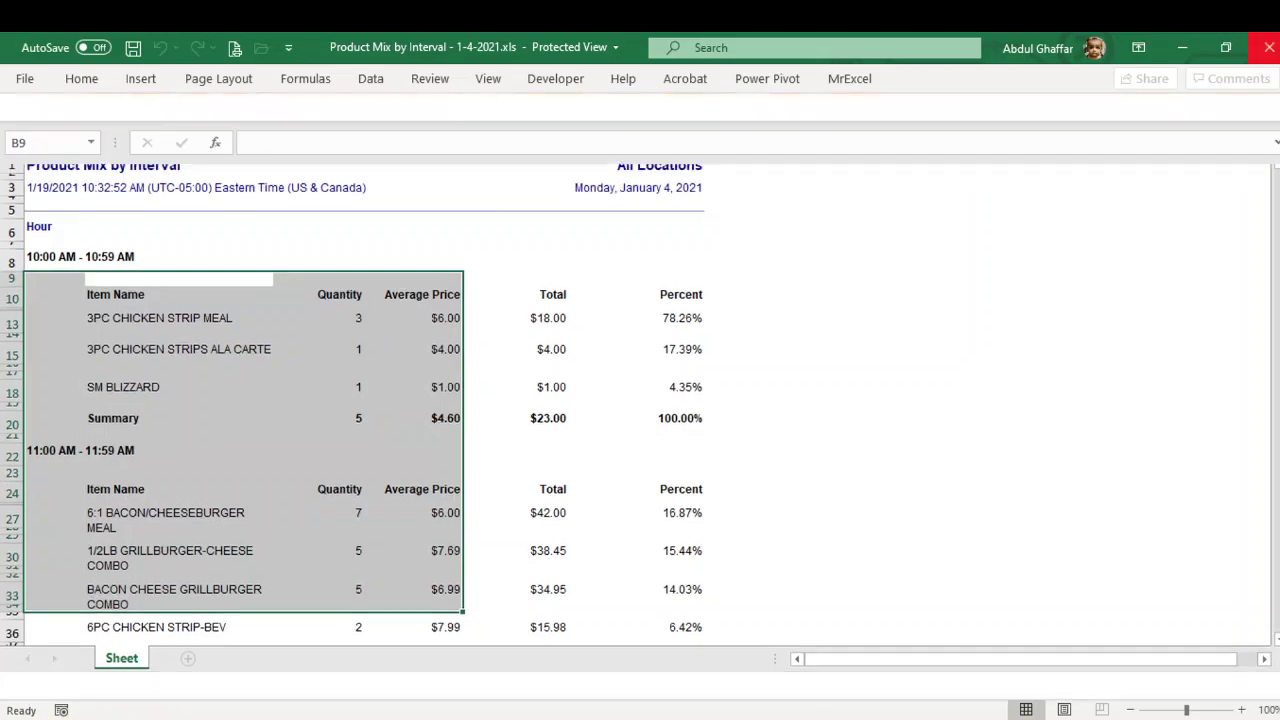
key("alt+Tab")
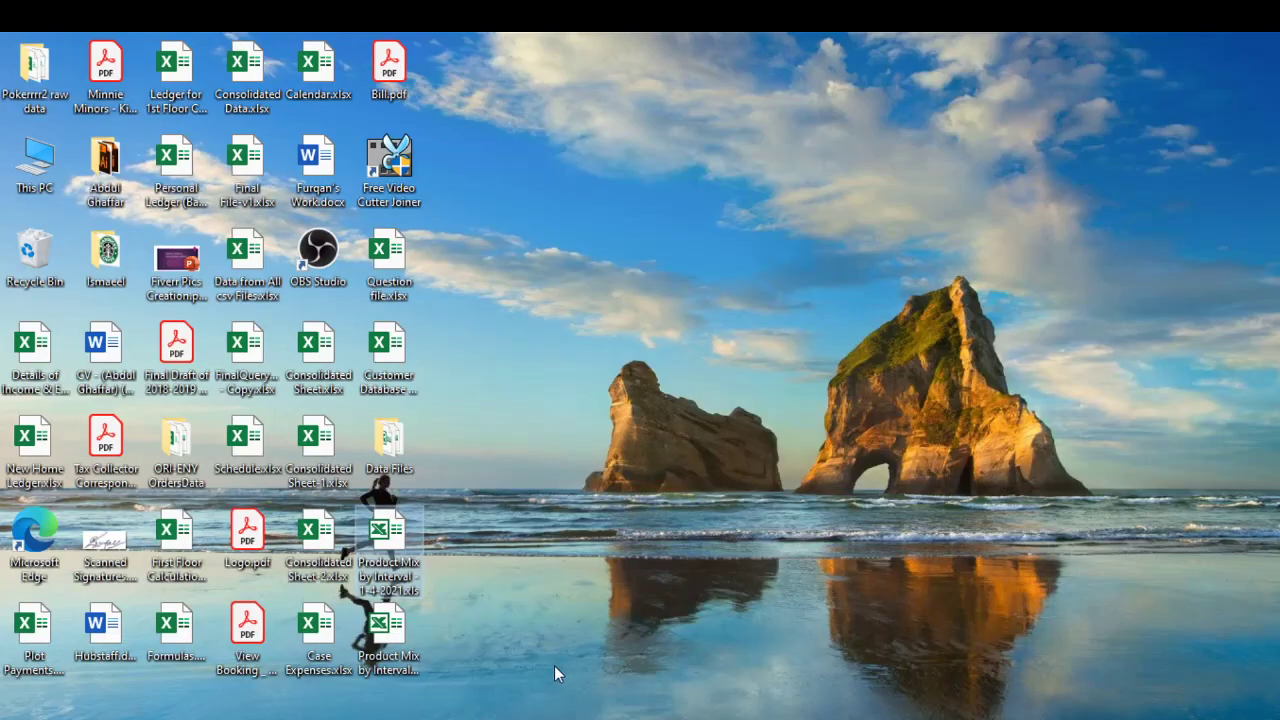
Move both Product Mix files into Data Files, verify its four Product Mix files, and return to Excel
left_click_drag(388, 628, 391, 450)
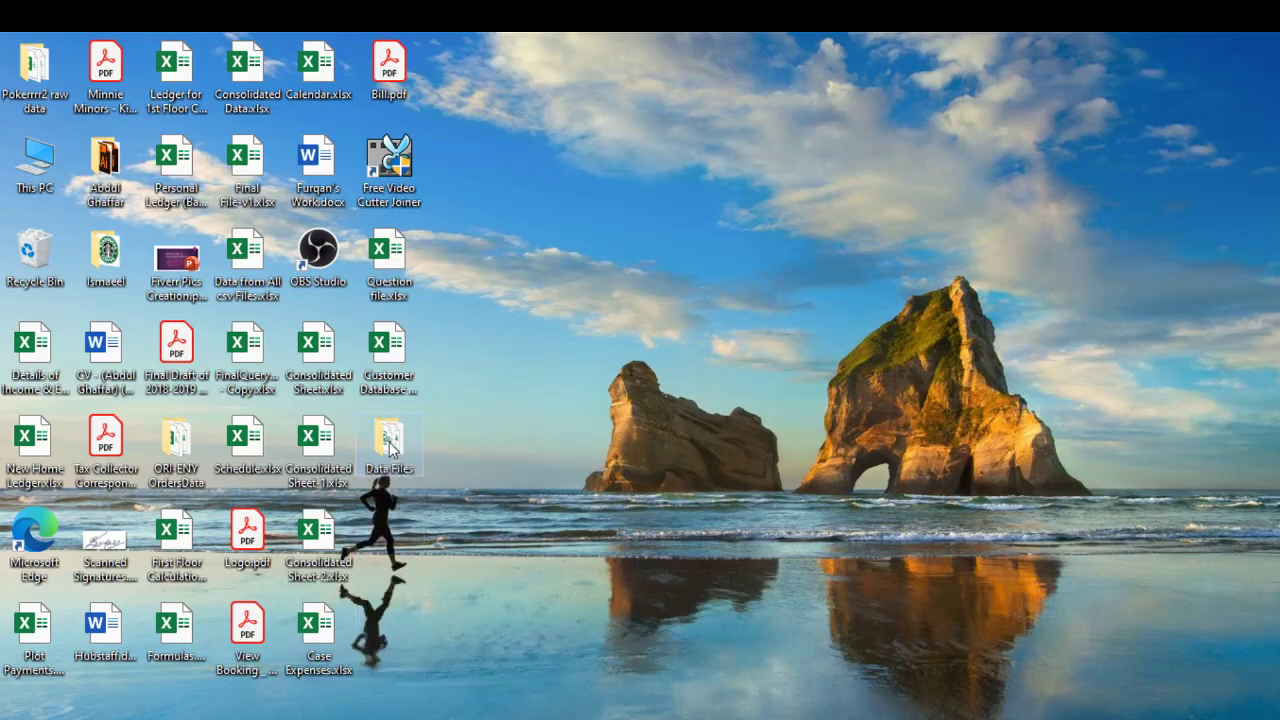
double_click(390, 442)
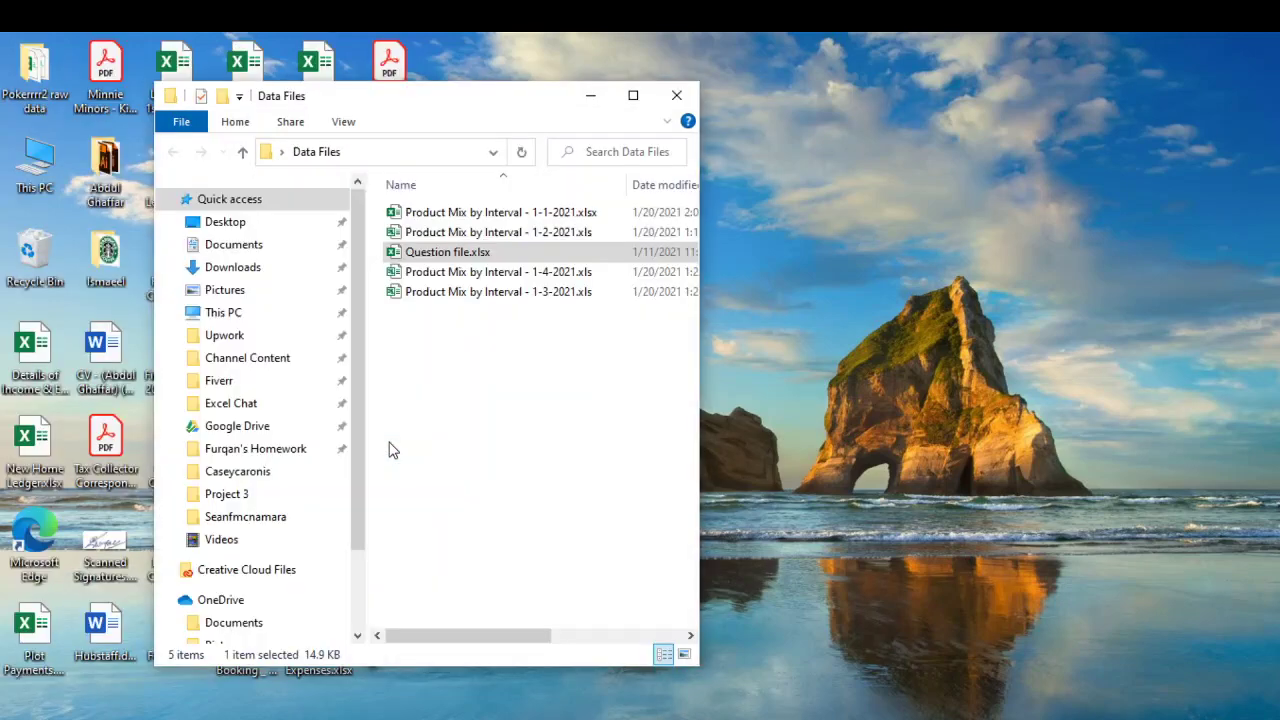
left_click(633, 95)
right_click(448, 378)
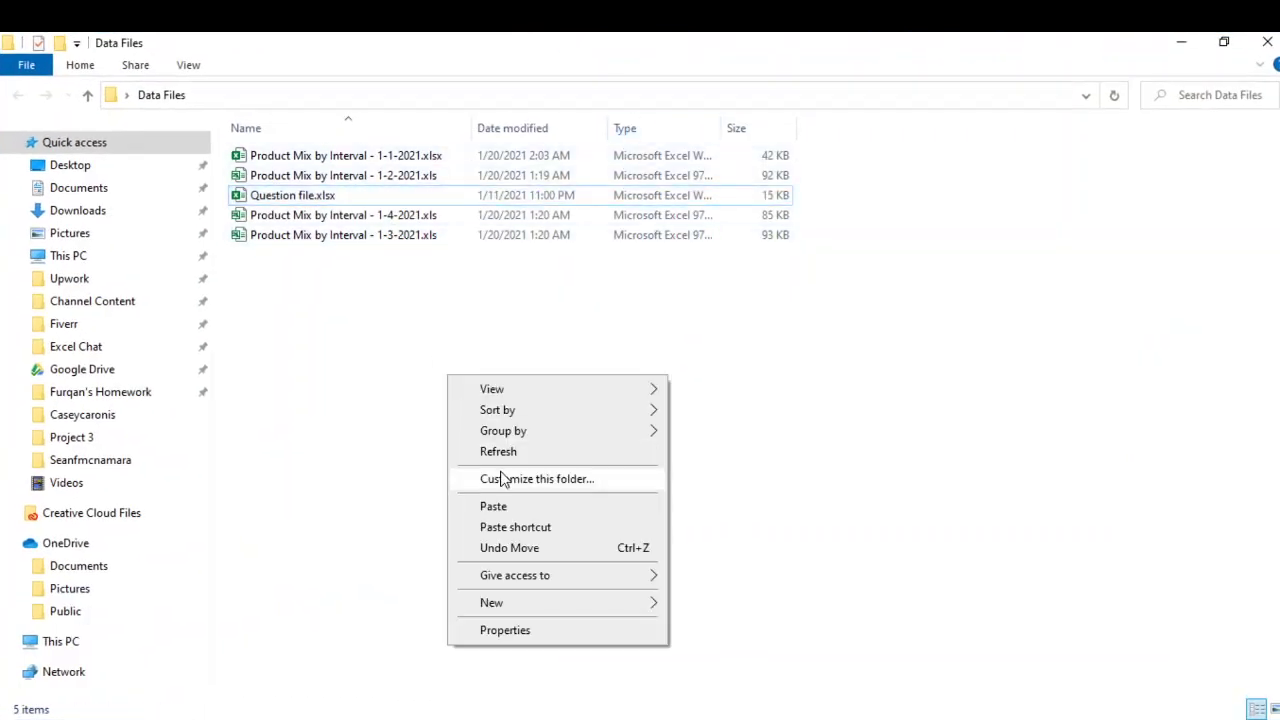
left_click(497, 450)
left_click(400, 214, "shift")
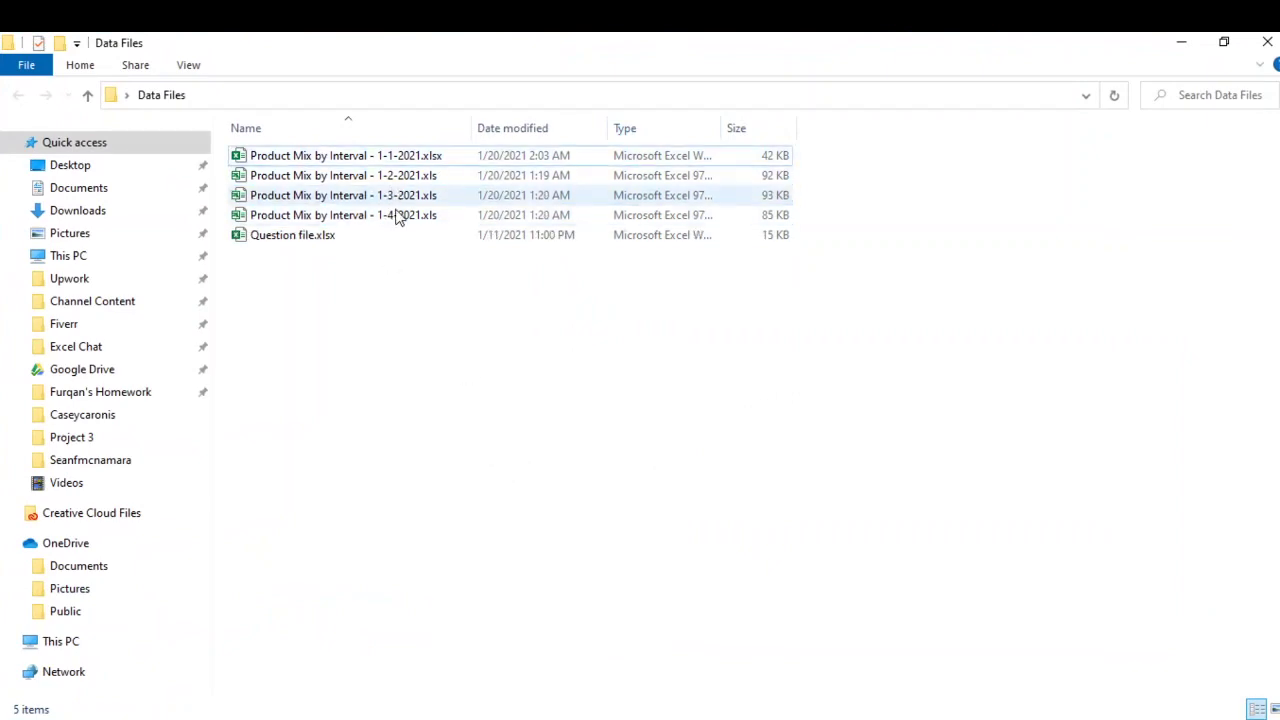
key("alt+Tab")
left_click(593, 369)
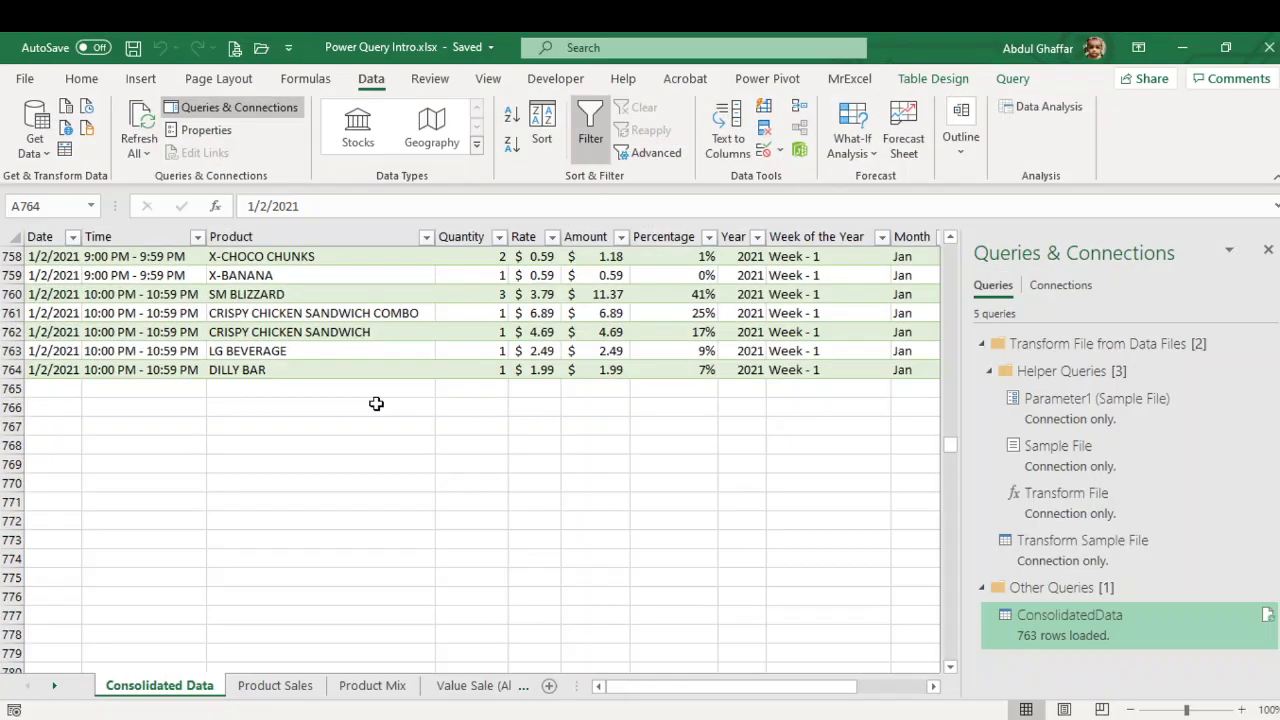
Refresh the ConsolidatedData table so it loads the newly added Product Mix files
left_click(270, 294)
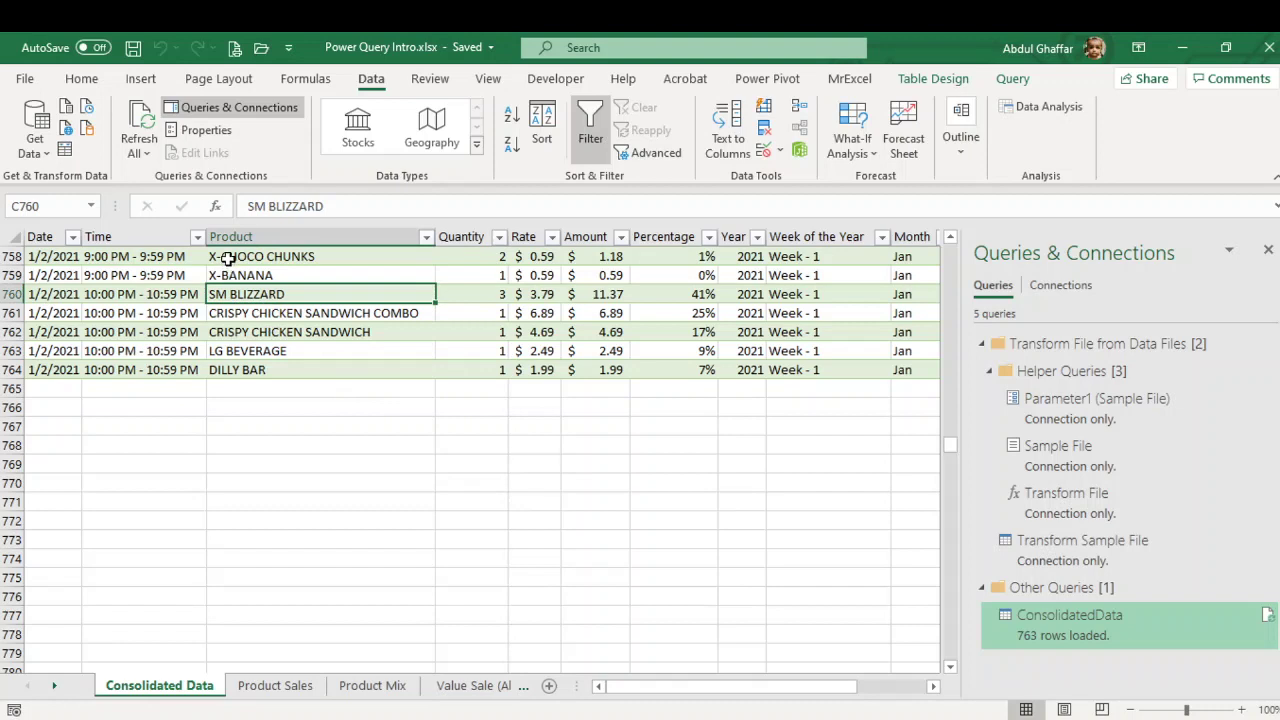
right_click(228, 274)
left_click(252, 285)
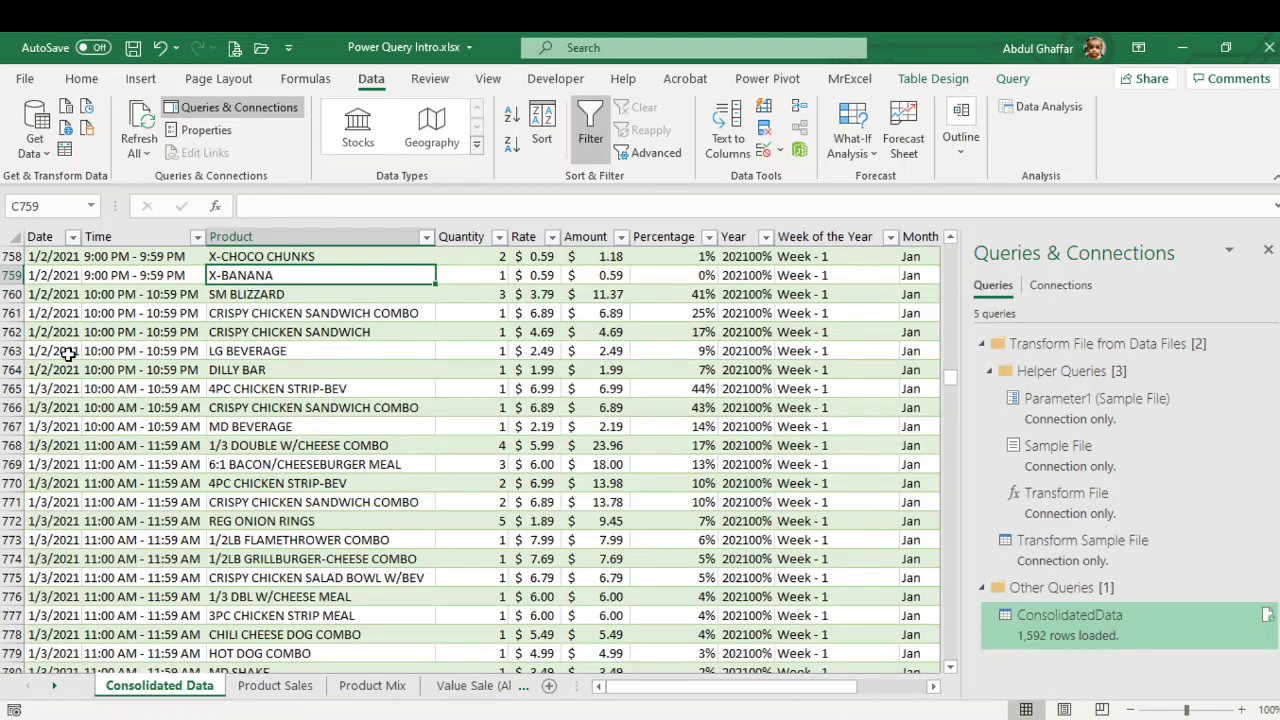
Check the new 1/3/2021 rows and page down to the last row, 1593, dated 1/4/2021
left_click(62, 391)
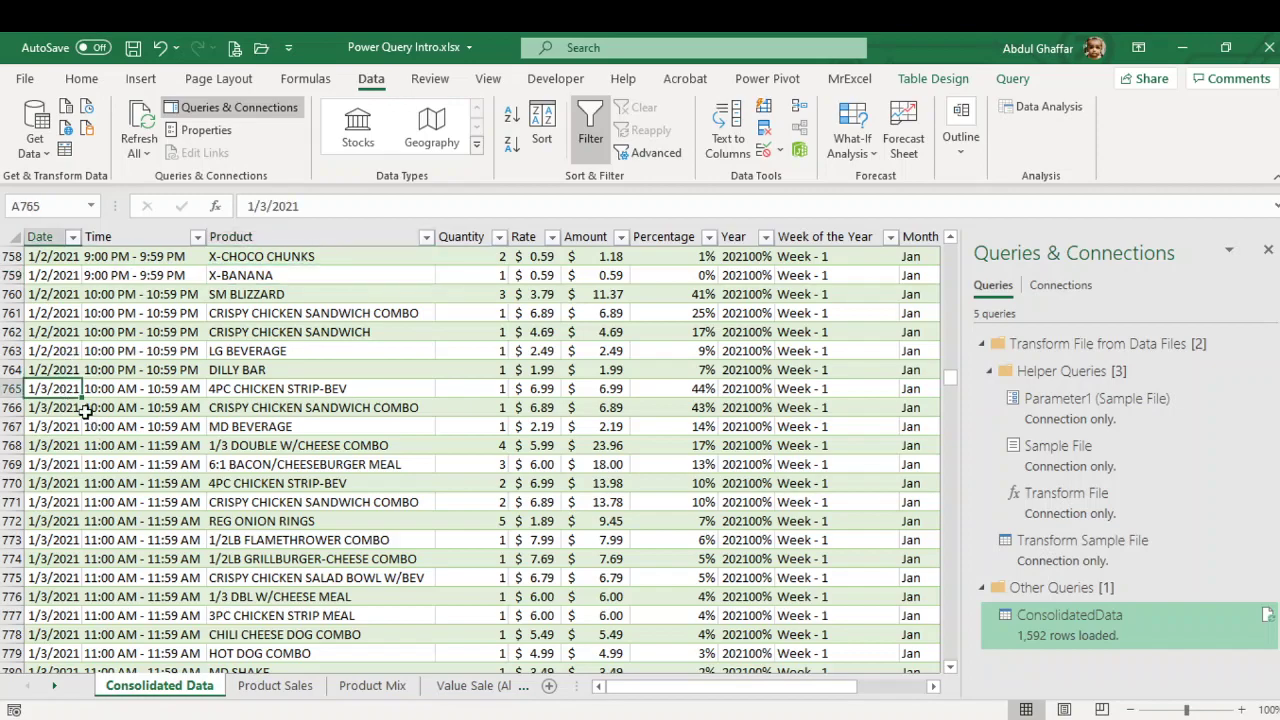
scroll(86, 410, "down", 1)
left_click(66, 369)
scroll(70, 385, "down", 20)
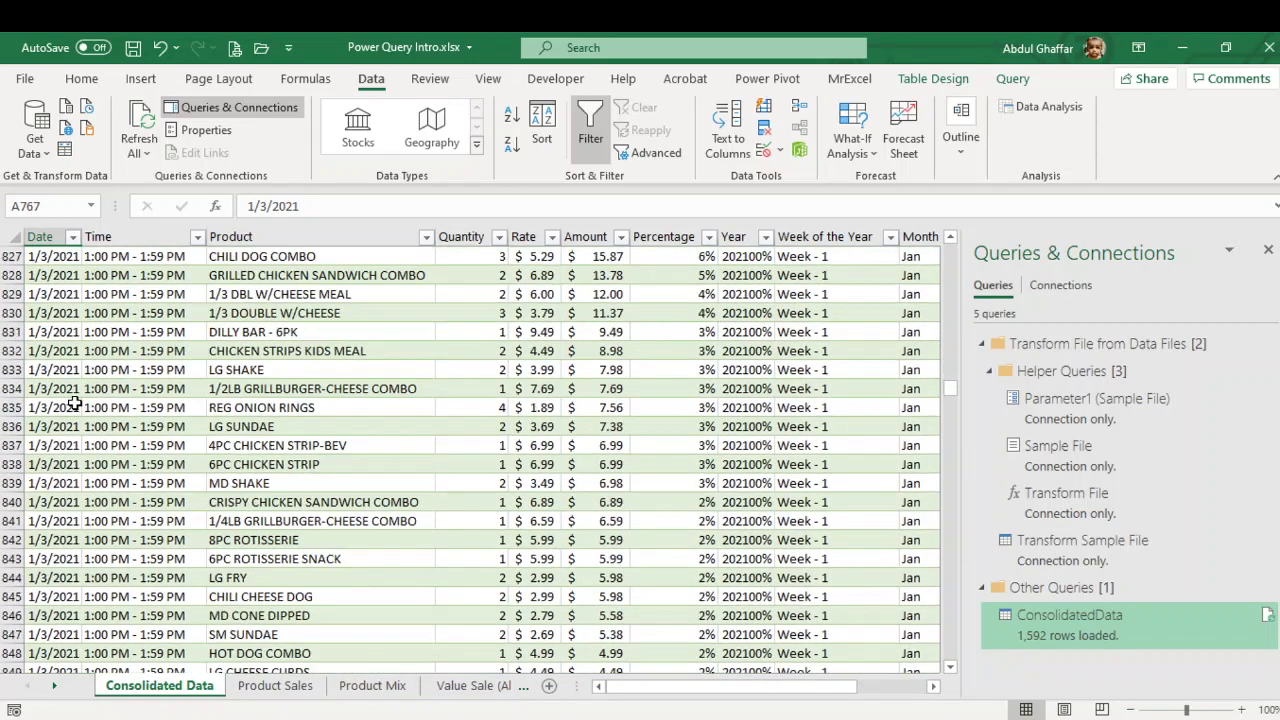
left_click(18, 407)
left_click(58, 426)
key("Page_Down")
key("Page_Down")
key("Page_Down")
key("Page_Down")
key("Page_Down")
key("Page_Down")
key("Page_Down")
key("Page_Down")
key("Page_Down")
key("Page_Down")
key("Page_Down")
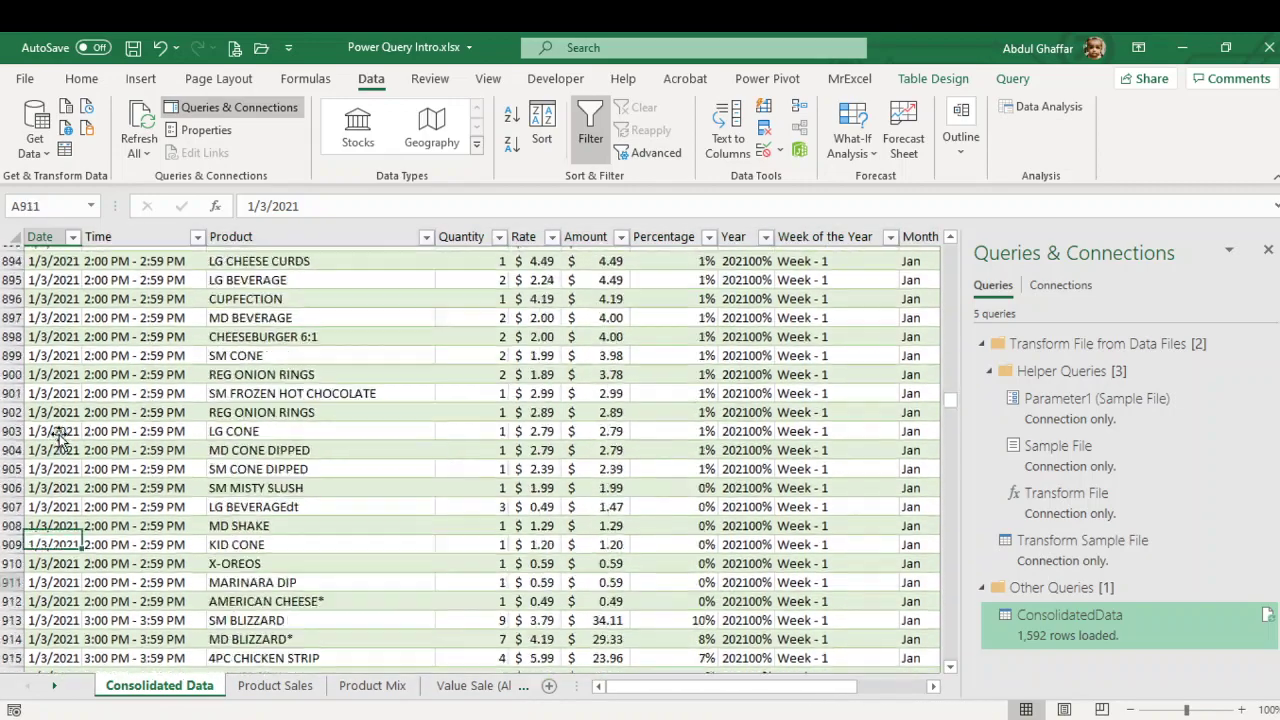
key("Page_Down")
key("Page_Down")
key("Page_Down")
key("Page_Down")
key("Page_Down")
key("Page_Down")
key("Page_Down")
key("Page_Down")
key("Page_Down")
key("Page_Down")
key("Page_Down")
key("Page_Down")
key("Page_Down")
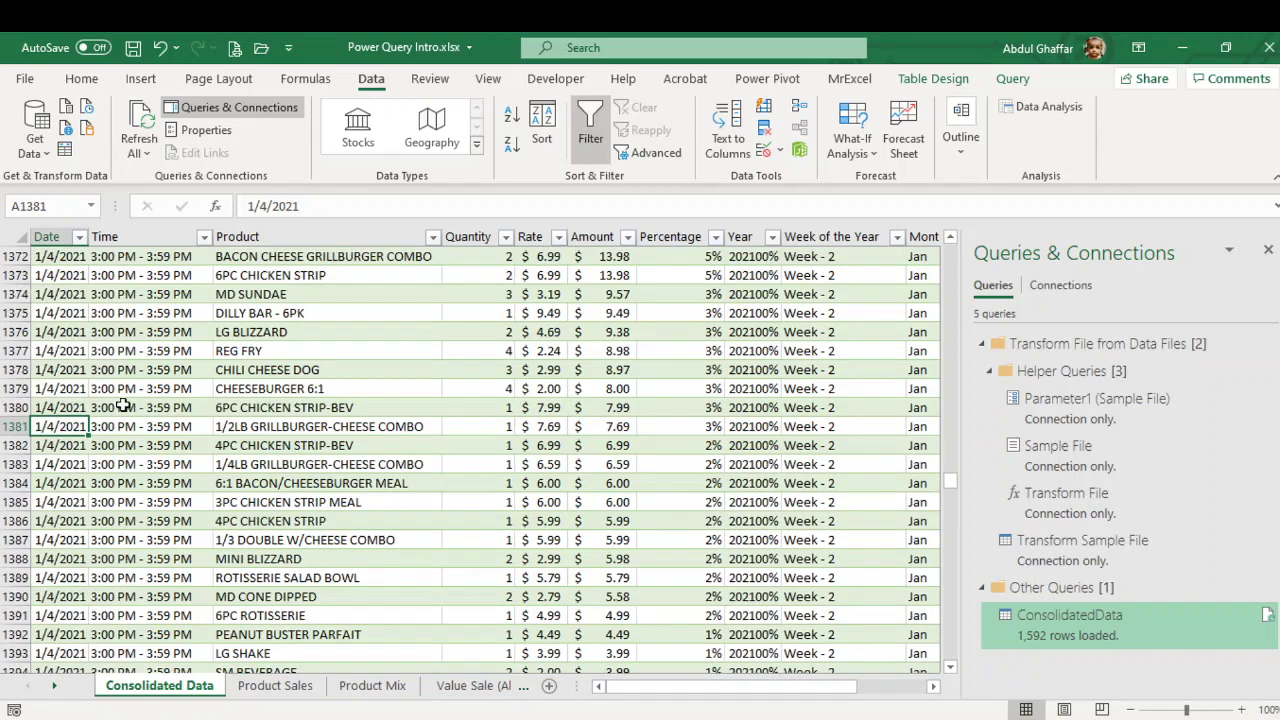
key("ctrl+Down")
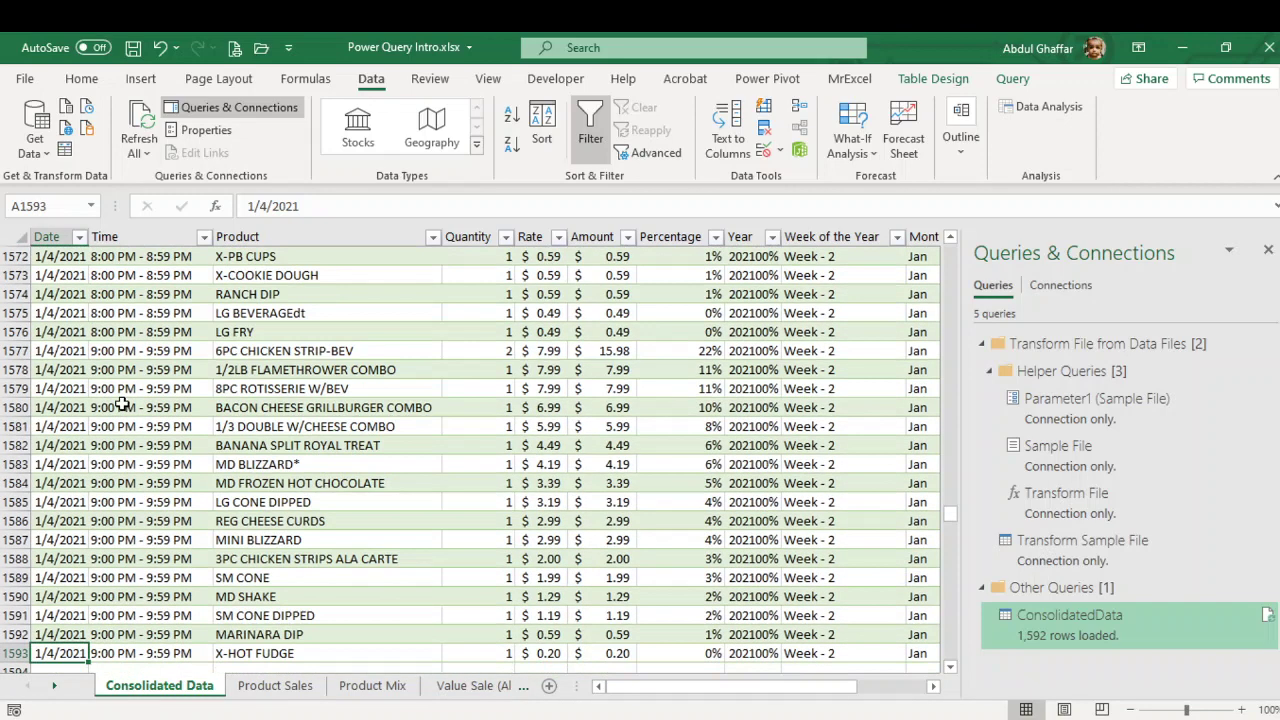
scroll(171, 451, "down", 3)
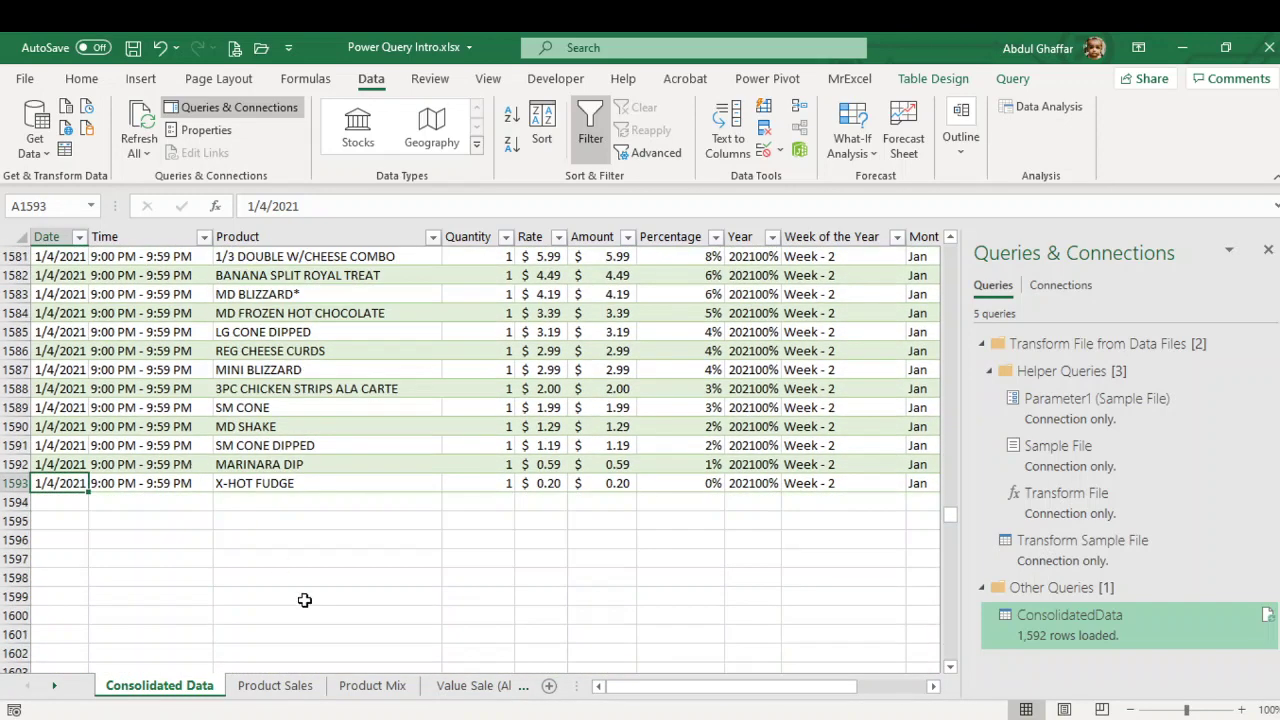
Refresh the product, right-hand and date-totals pivot tables on the Pivot Table sheet
left_click(389, 699)
left_click(466, 688)
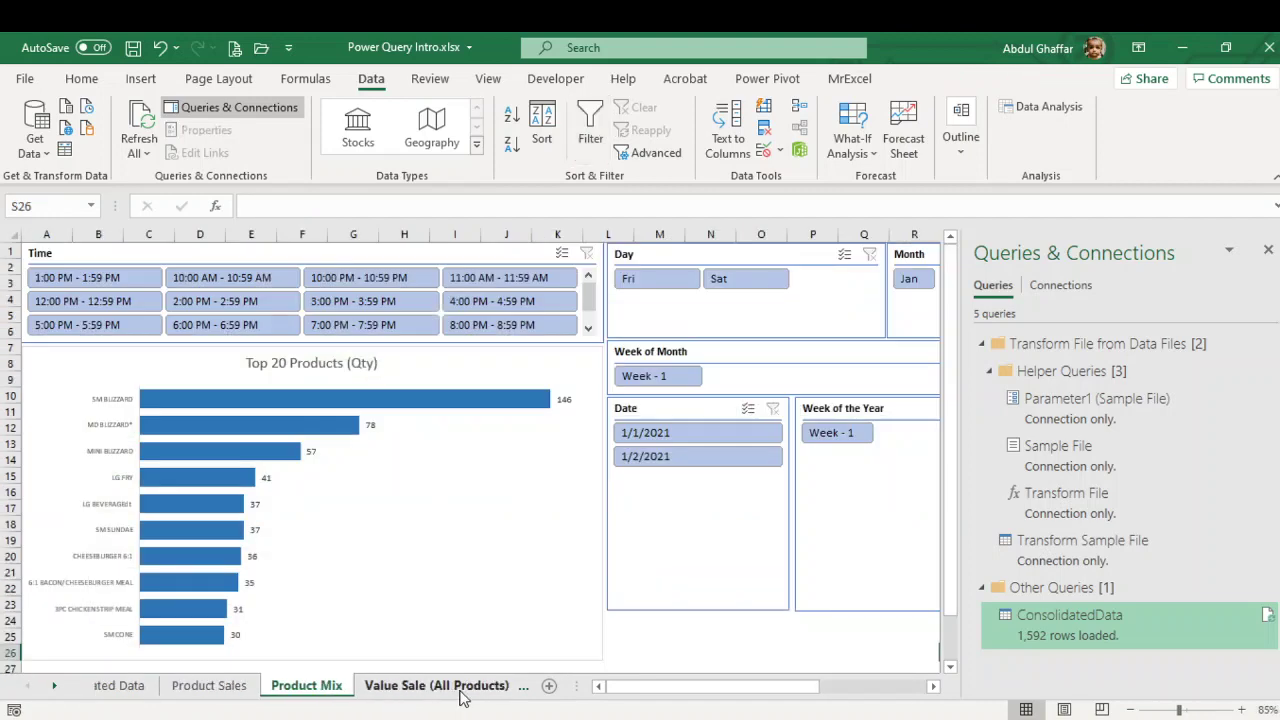
left_click(489, 690)
right_click(214, 426)
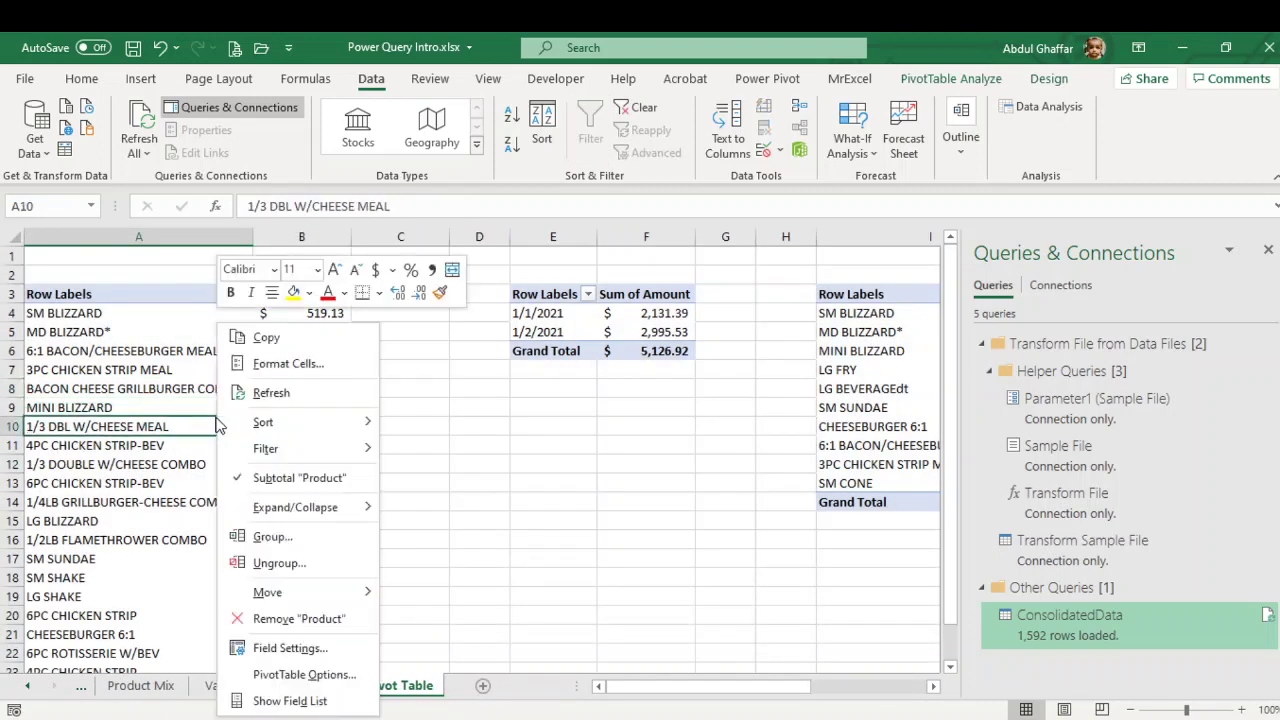
left_click(279, 398)
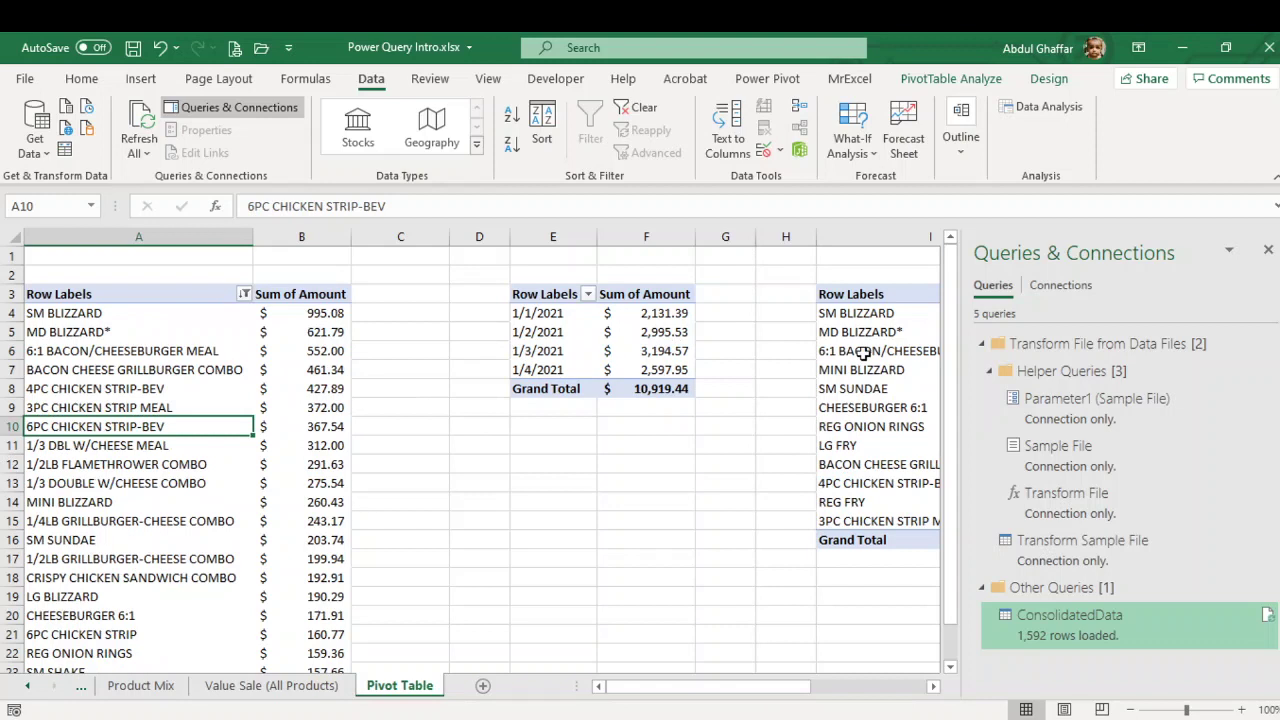
right_click(862, 352)
left_click(905, 392)
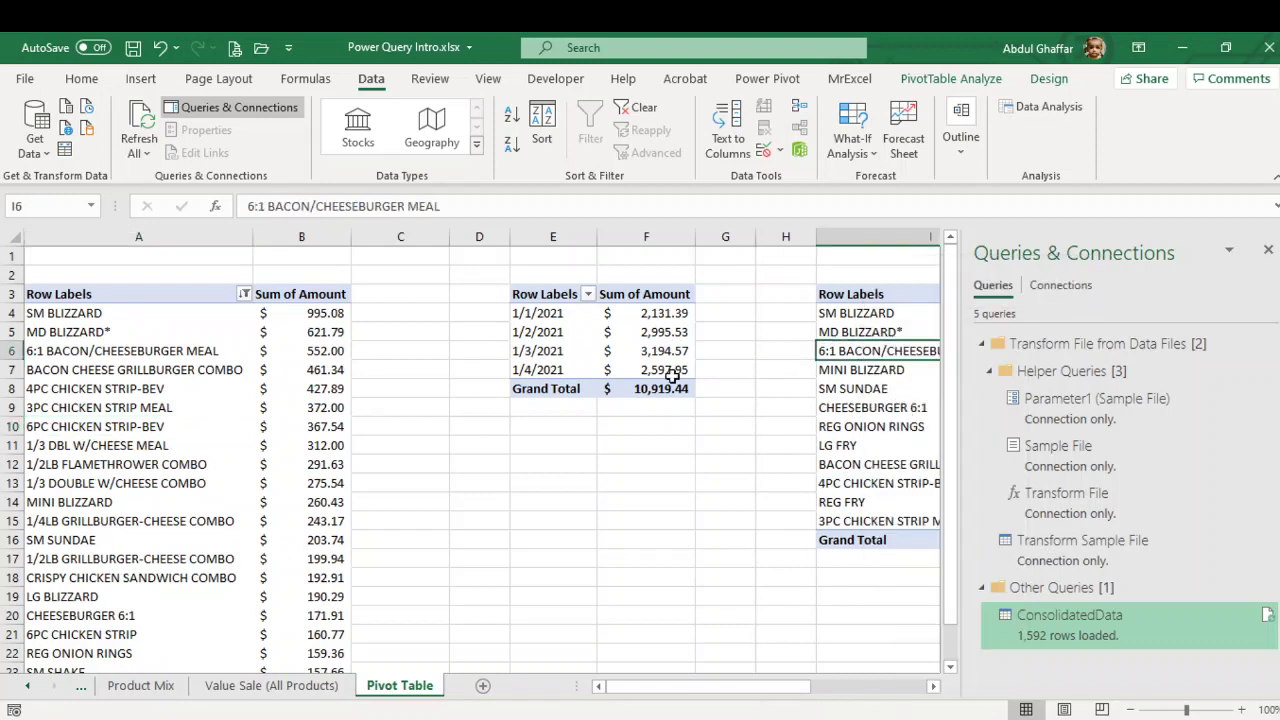
right_click(636, 352)
left_click(670, 440)
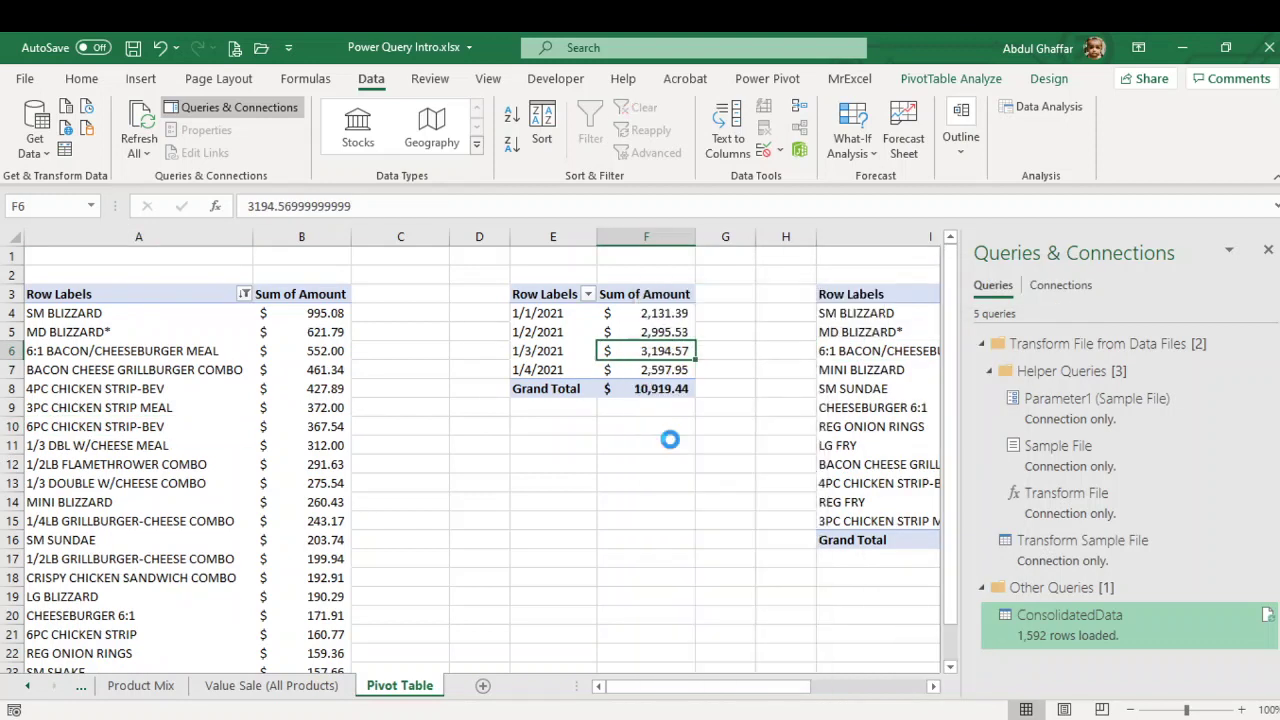
Review the Value Sale, Product Mix and Product Sales dashboards, then close the Queries & Connections pane
left_click(296, 690)
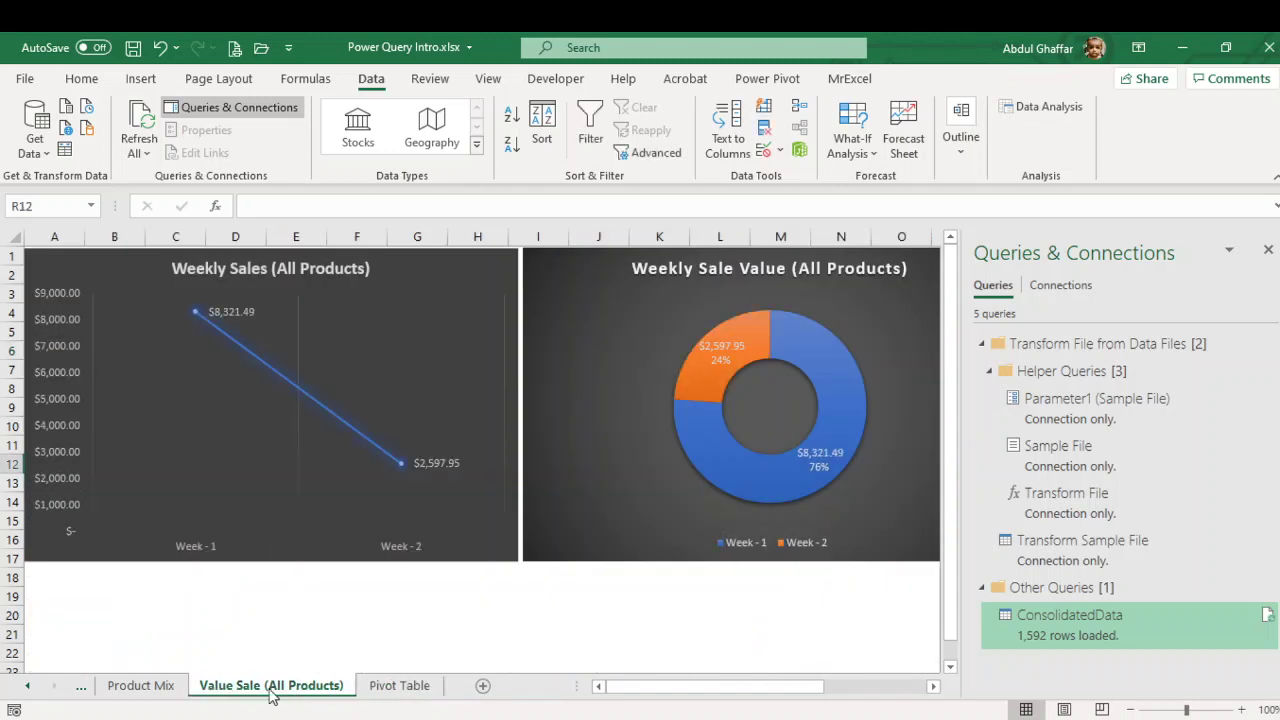
left_click(141, 688)
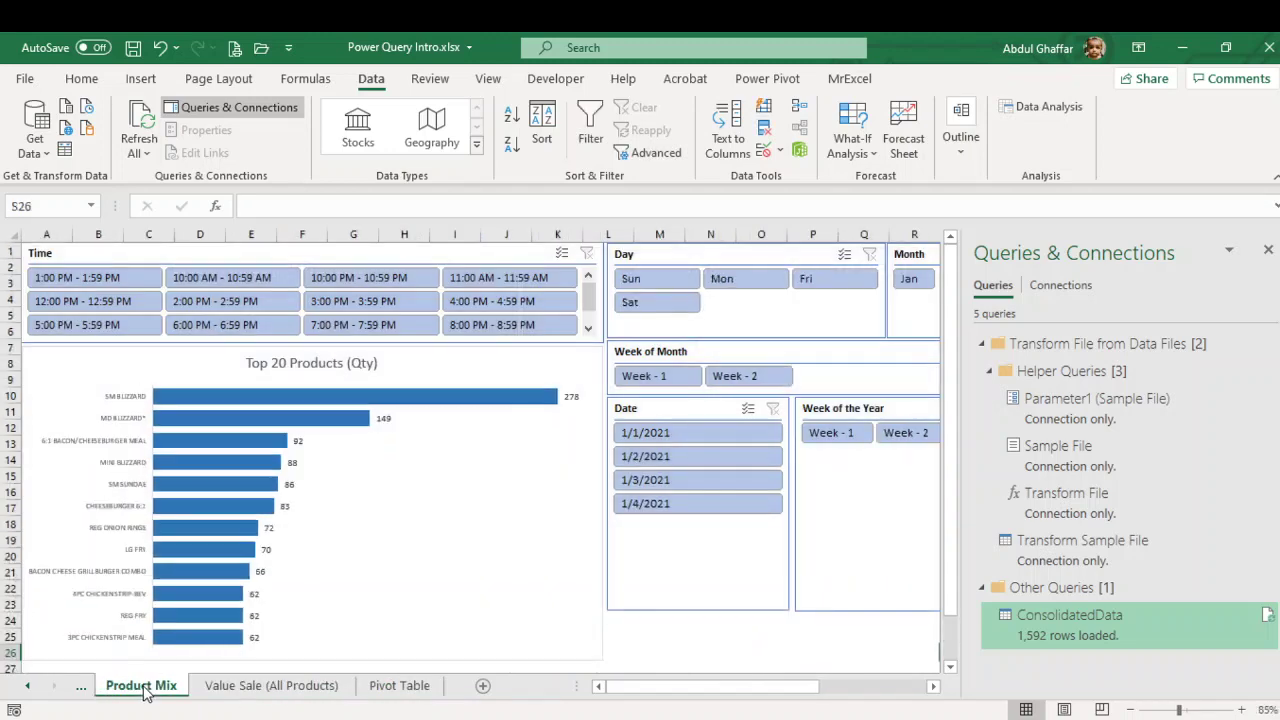
left_click(29, 687)
left_click(145, 686)
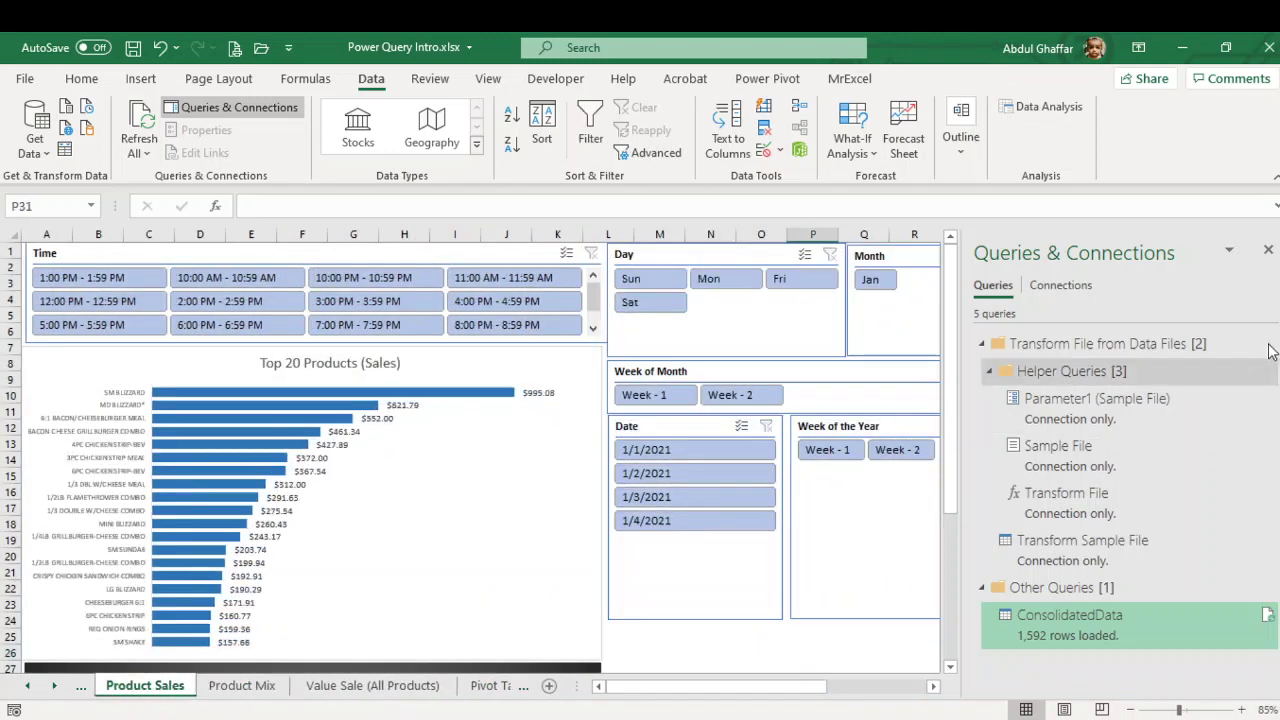
left_click(1268, 249)
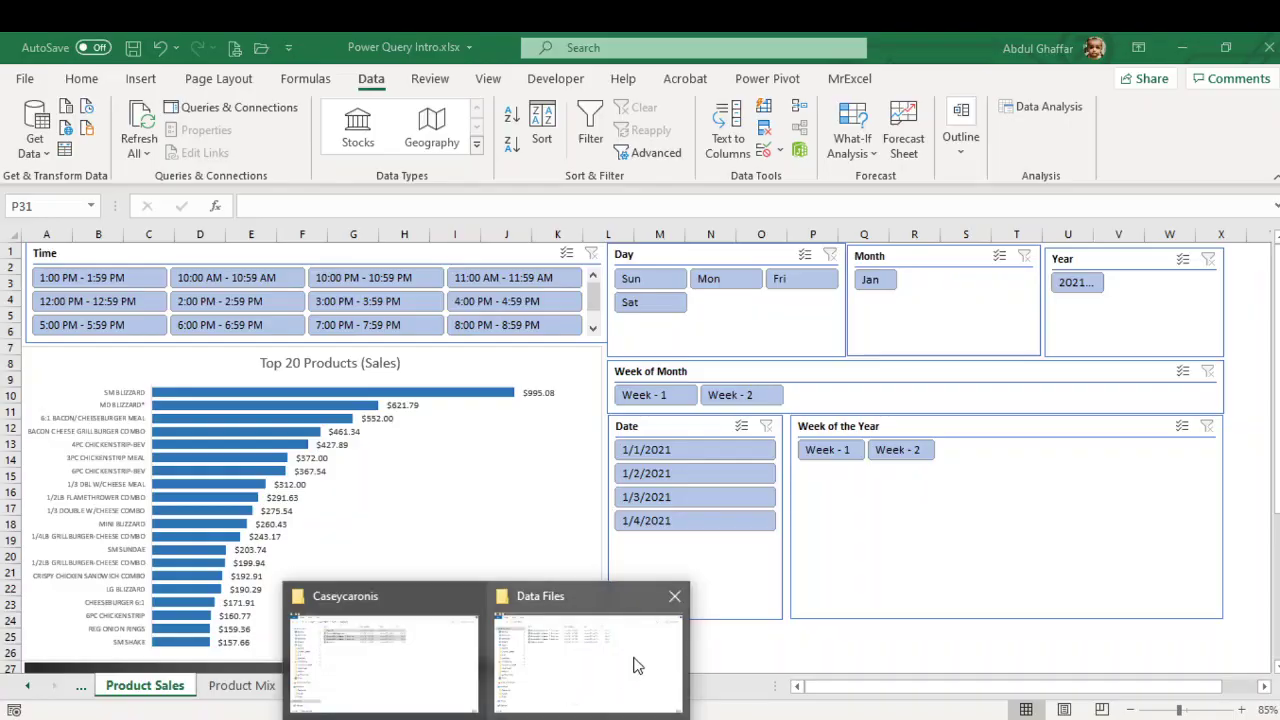
Open the Product Mix by Interval - 1-3-2021.xls report and review its $6.99 item value and $6.00 total
left_click(636, 664)
left_click(358, 197)
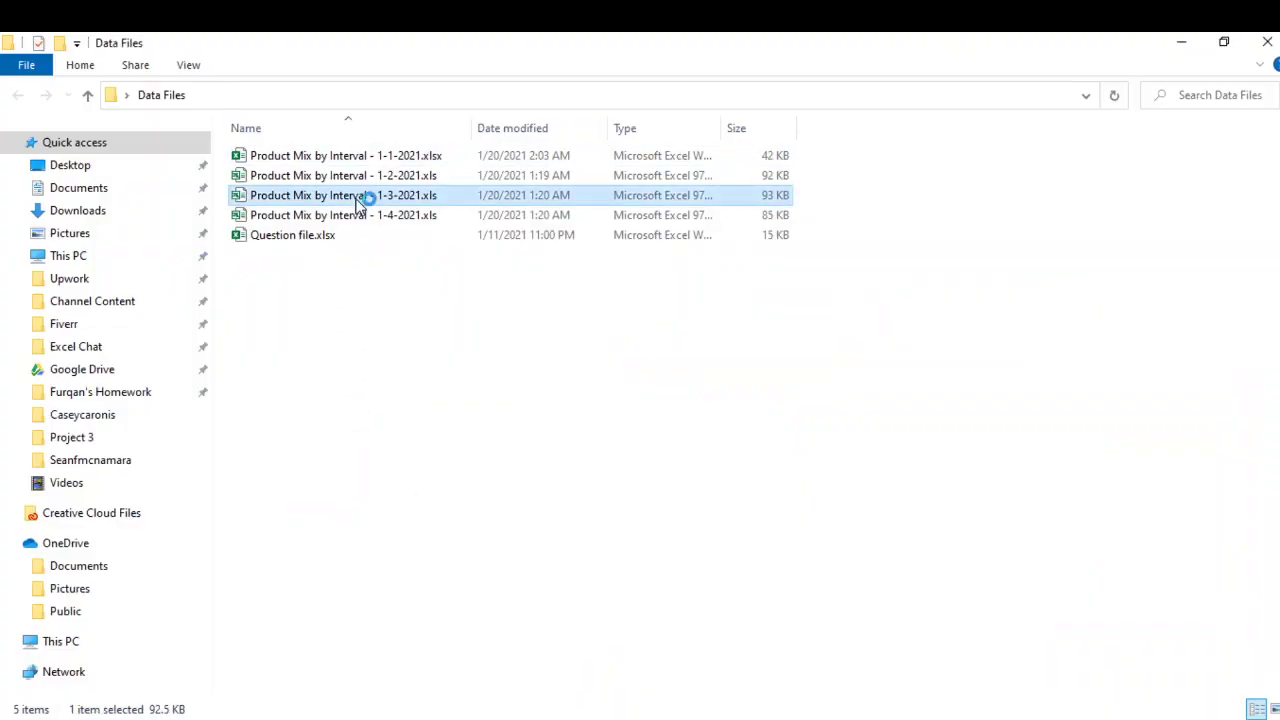
key("alt+Tab")
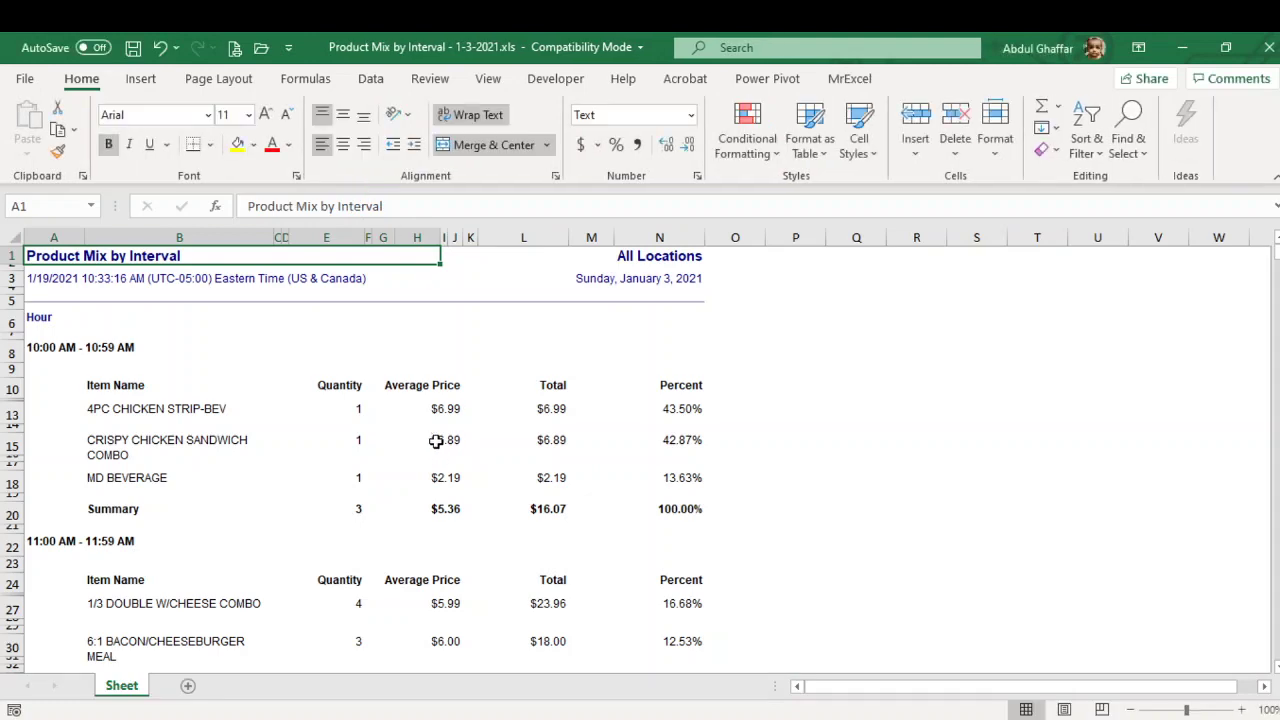
left_click(448, 412)
scroll(531, 491, "down", 6)
scroll(533, 494, "down", 1)
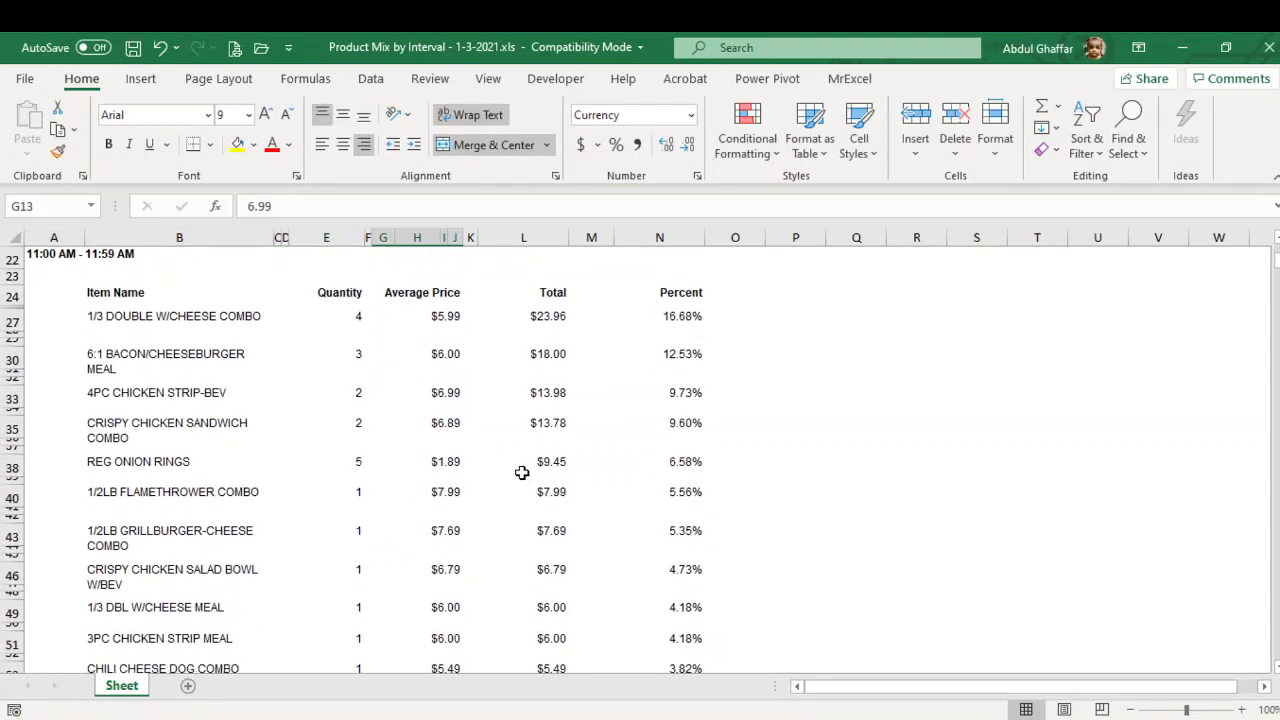
scroll(521, 471, "down", 6)
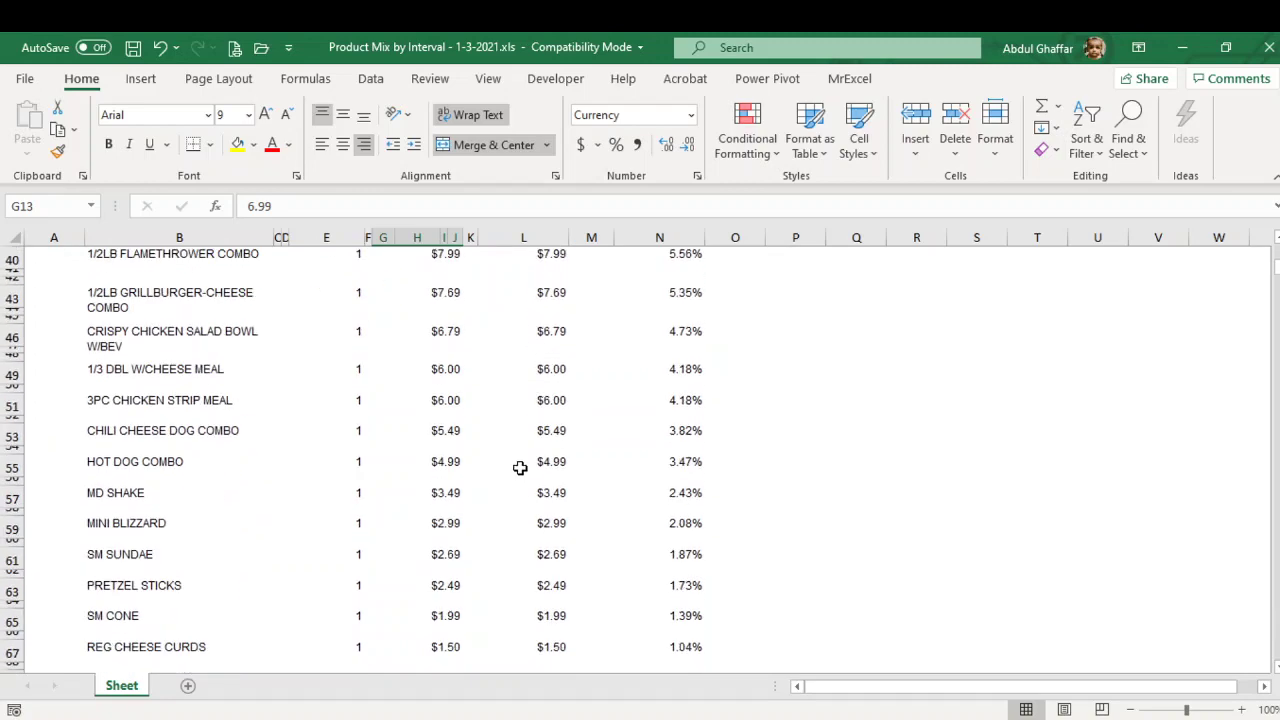
left_click(530, 400)
scroll(529, 396, "up", 10)
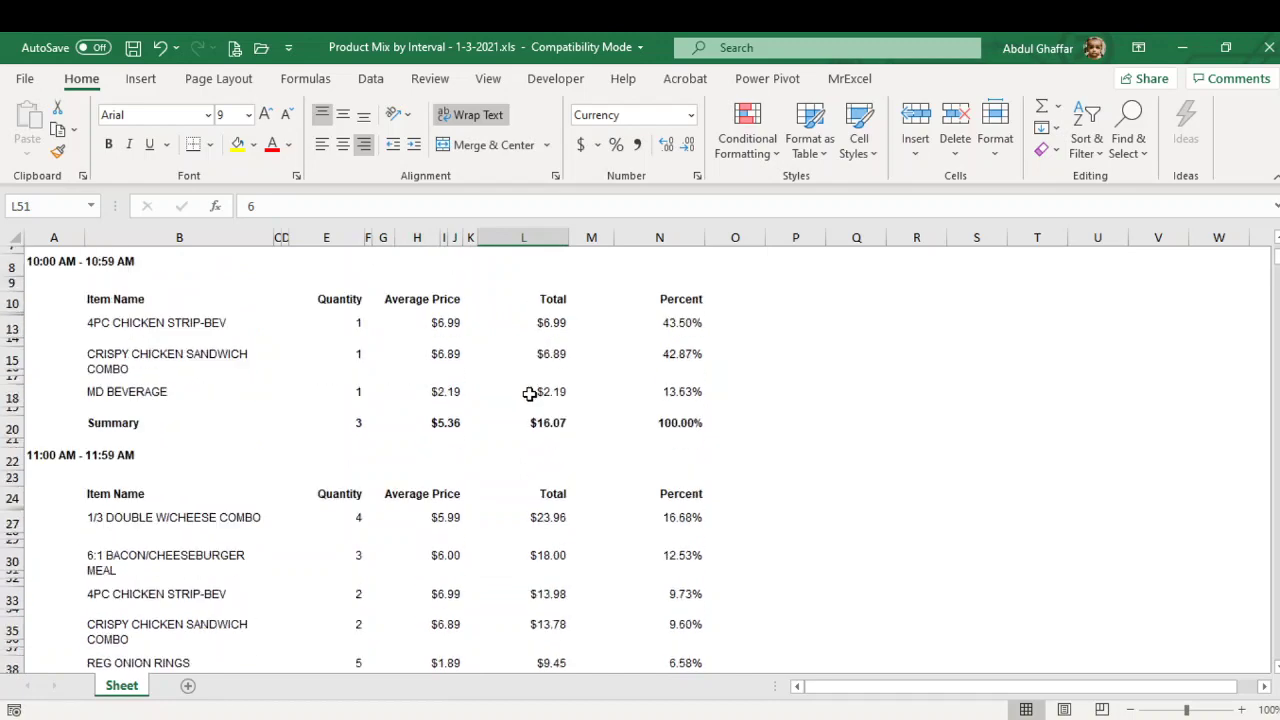
scroll(529, 394, "up", 2)
left_click(529, 393)
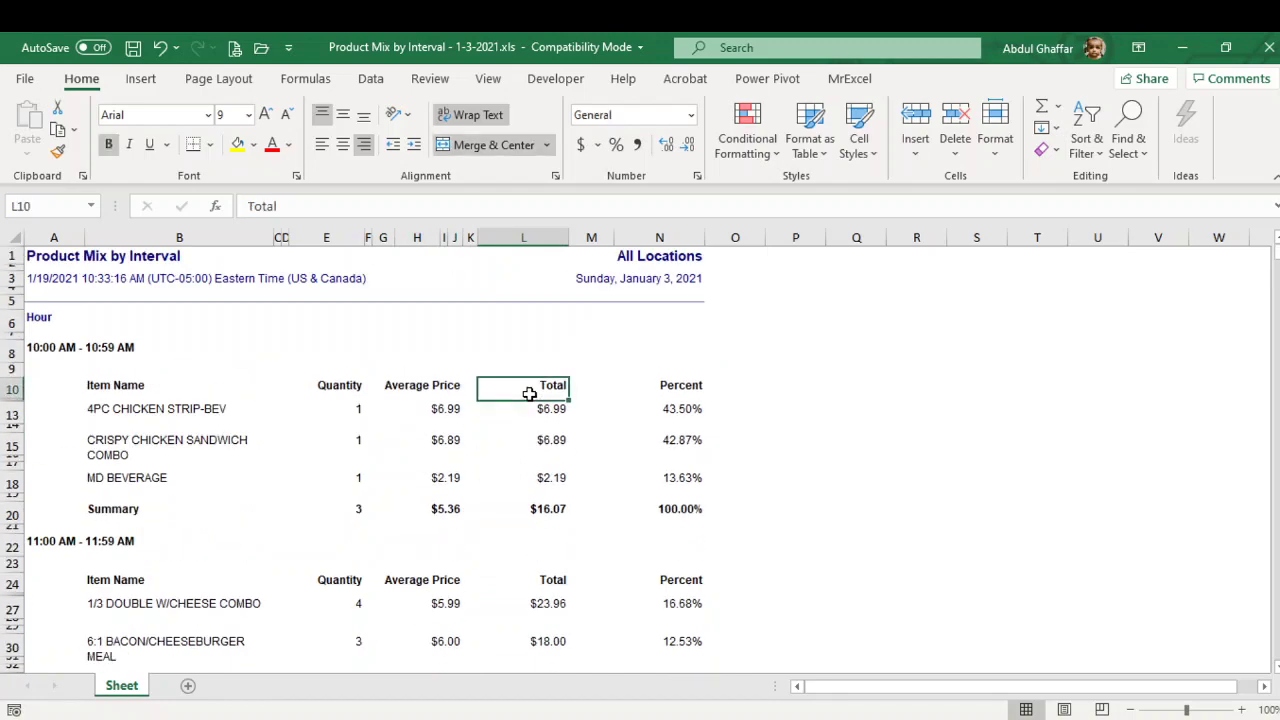
Return to the Consolidated Data sheet and select the final MINI BLIZZARD and 3PC CHICKEN STRIPS rows
key("alt+Tab")
key("alt+Tab")
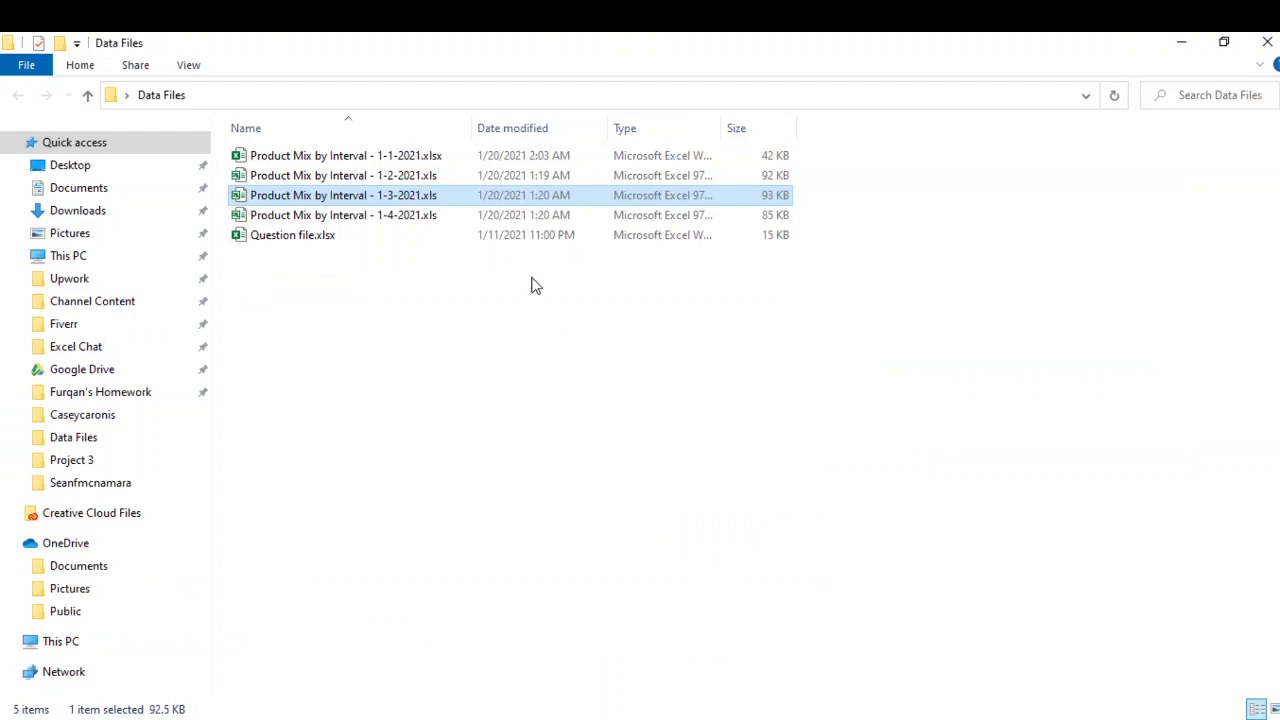
key("alt+Tab")
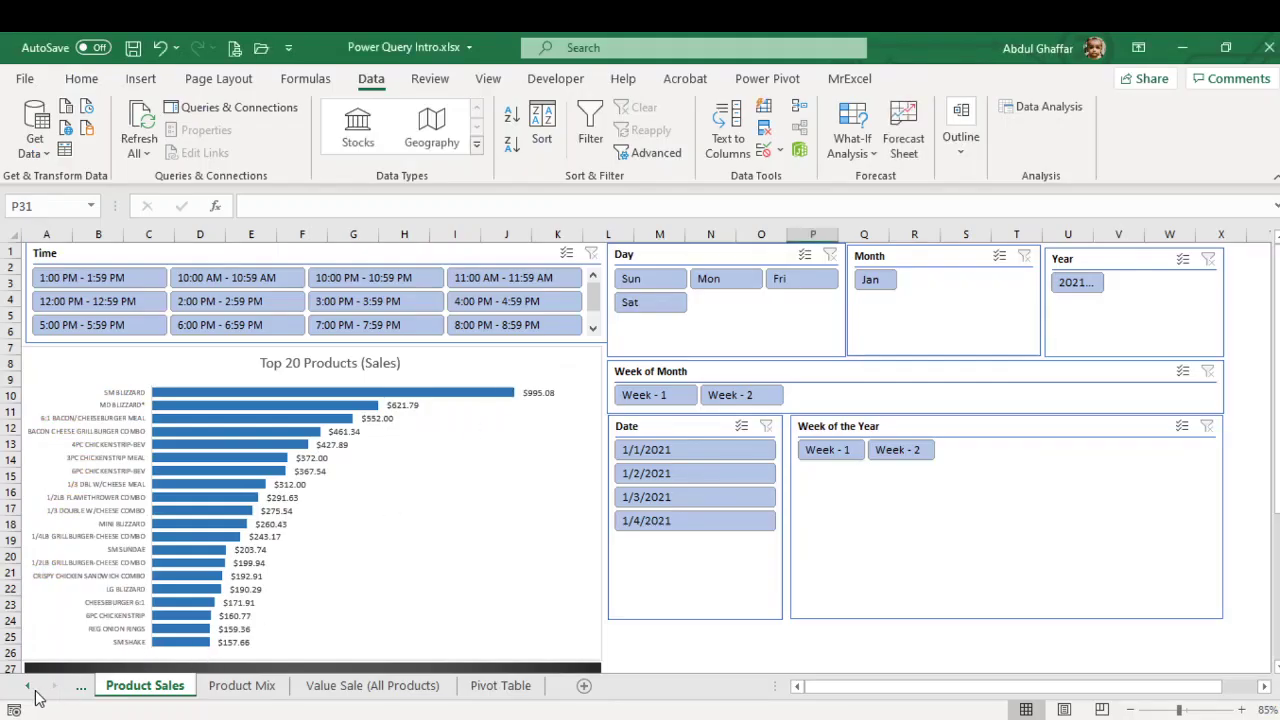
left_click(30, 687)
left_click(160, 686)
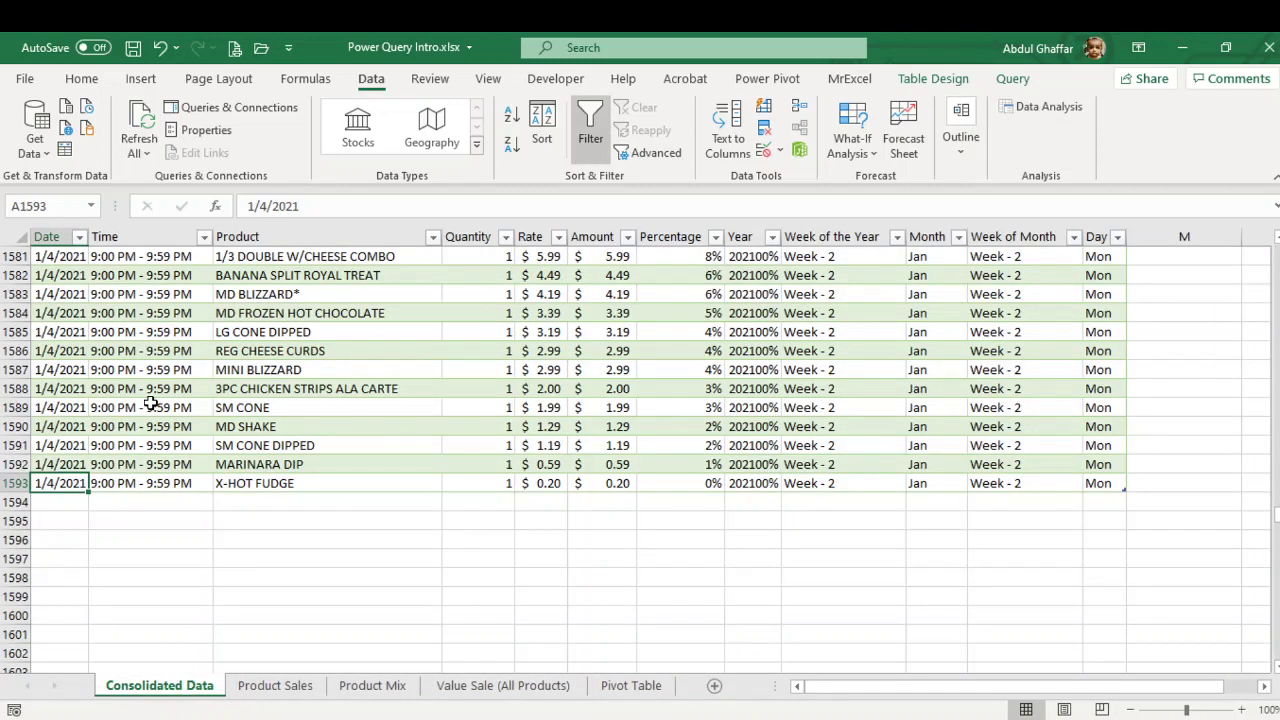
left_click(150, 405)
left_click_drag(352, 372, 1040, 378)
left_click(1040, 381)
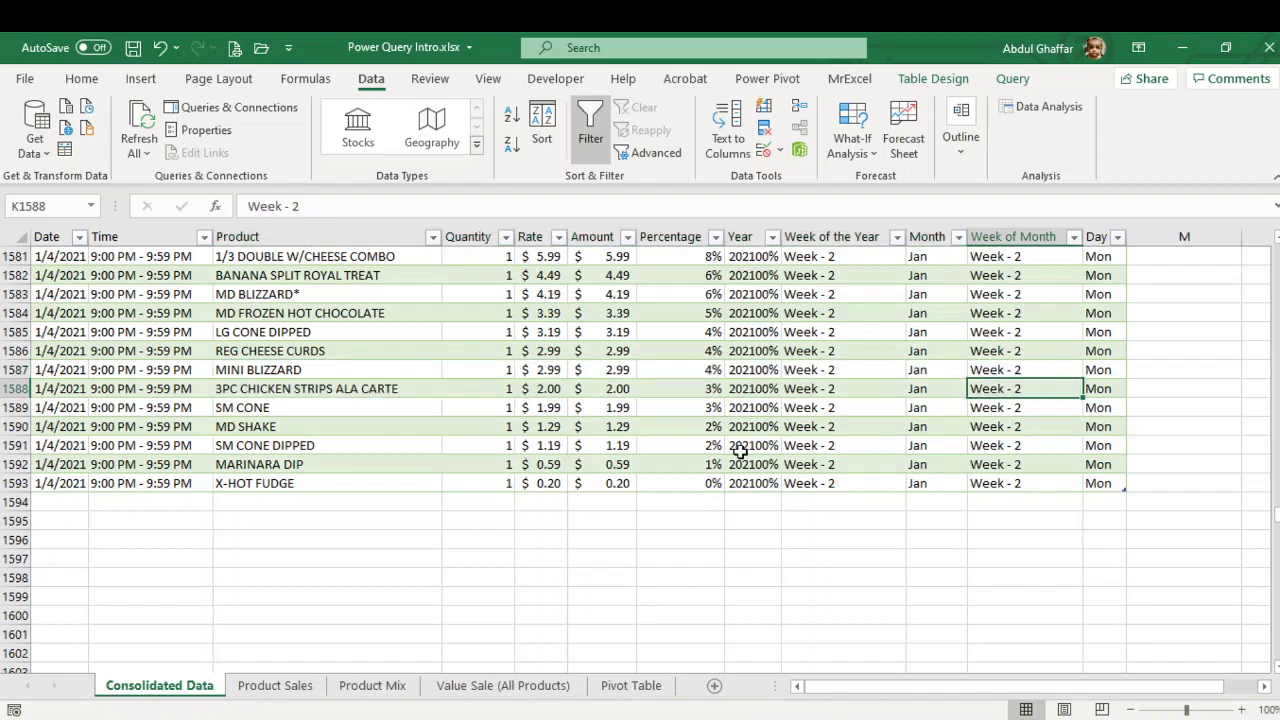